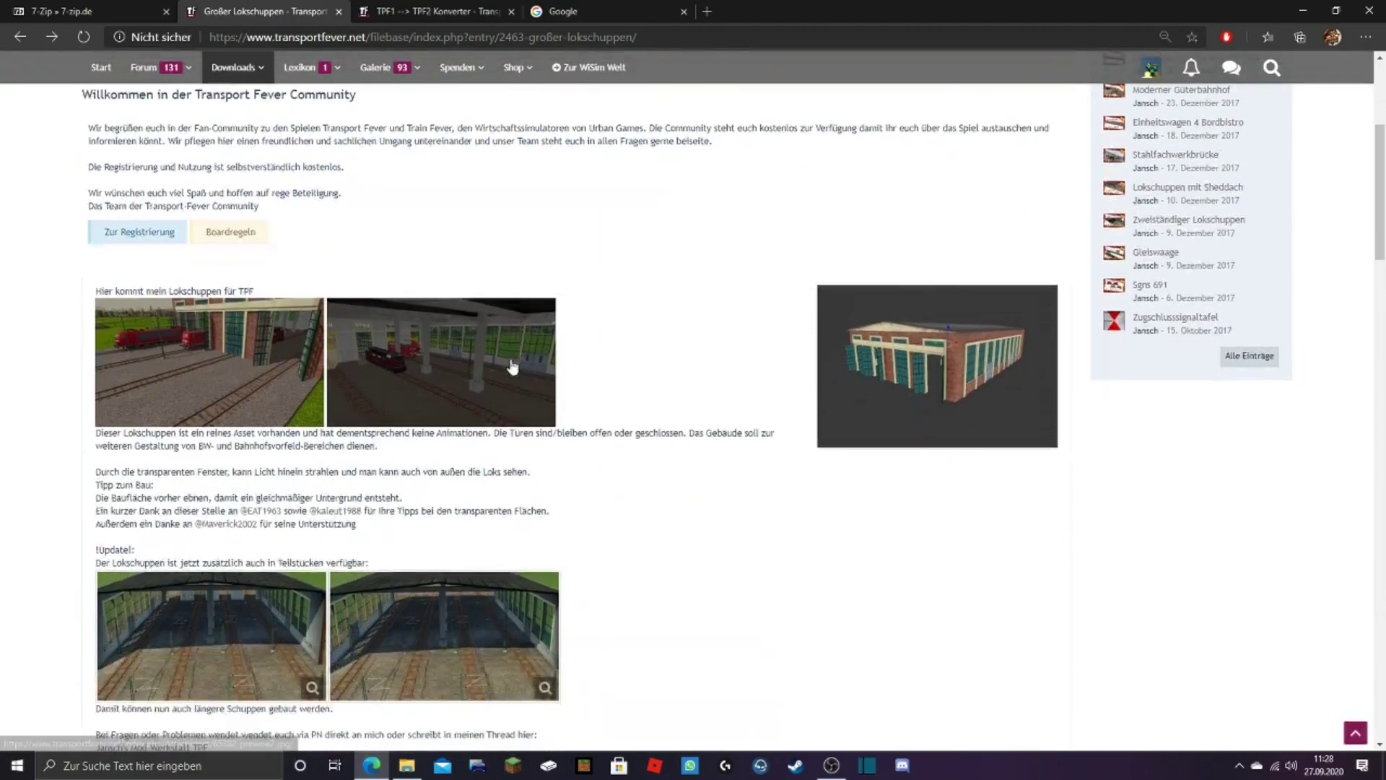
Step: View the enlarged preview image of the Großer Lokschuppen mod and download the mod archive
scroll(563, 466, "down", 2)
scroll(480, 469, "up", 4)
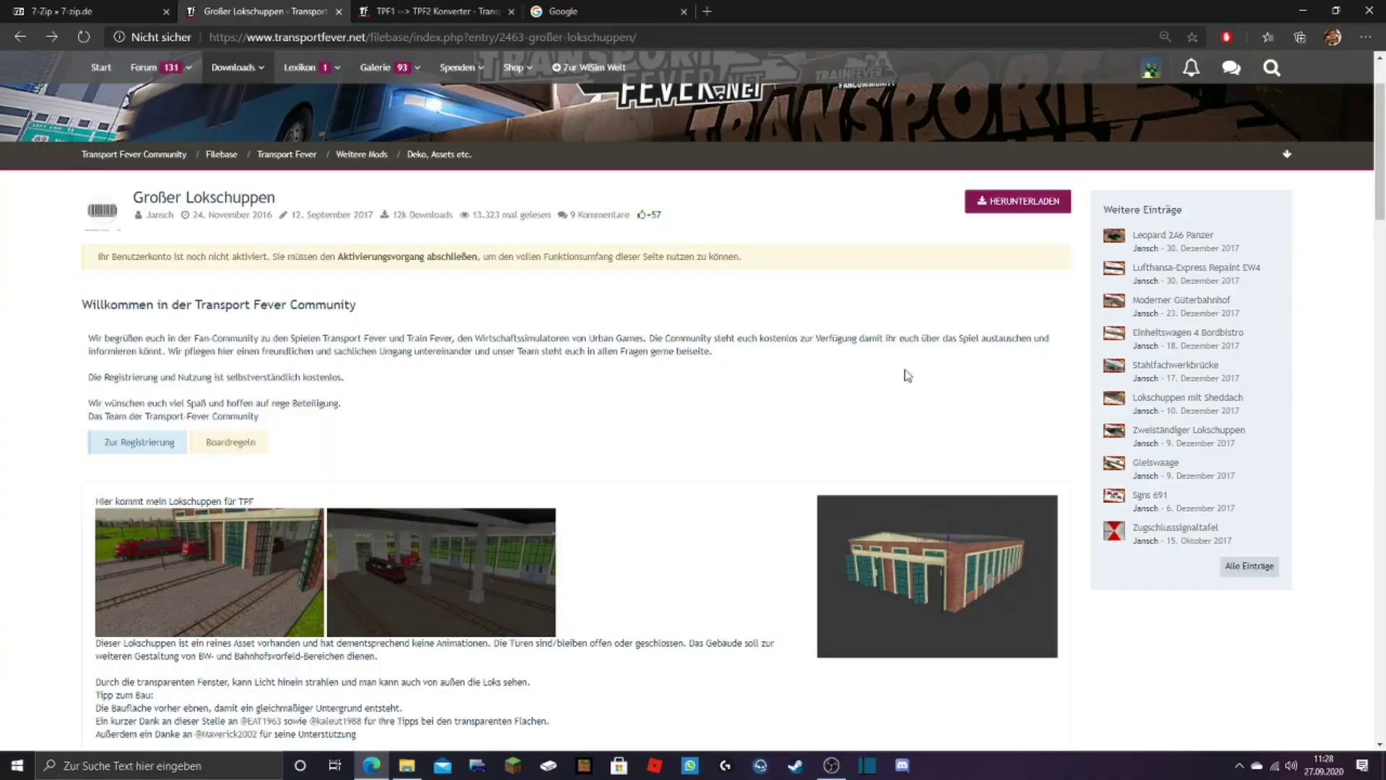
scroll(991, 578, "down", 3)
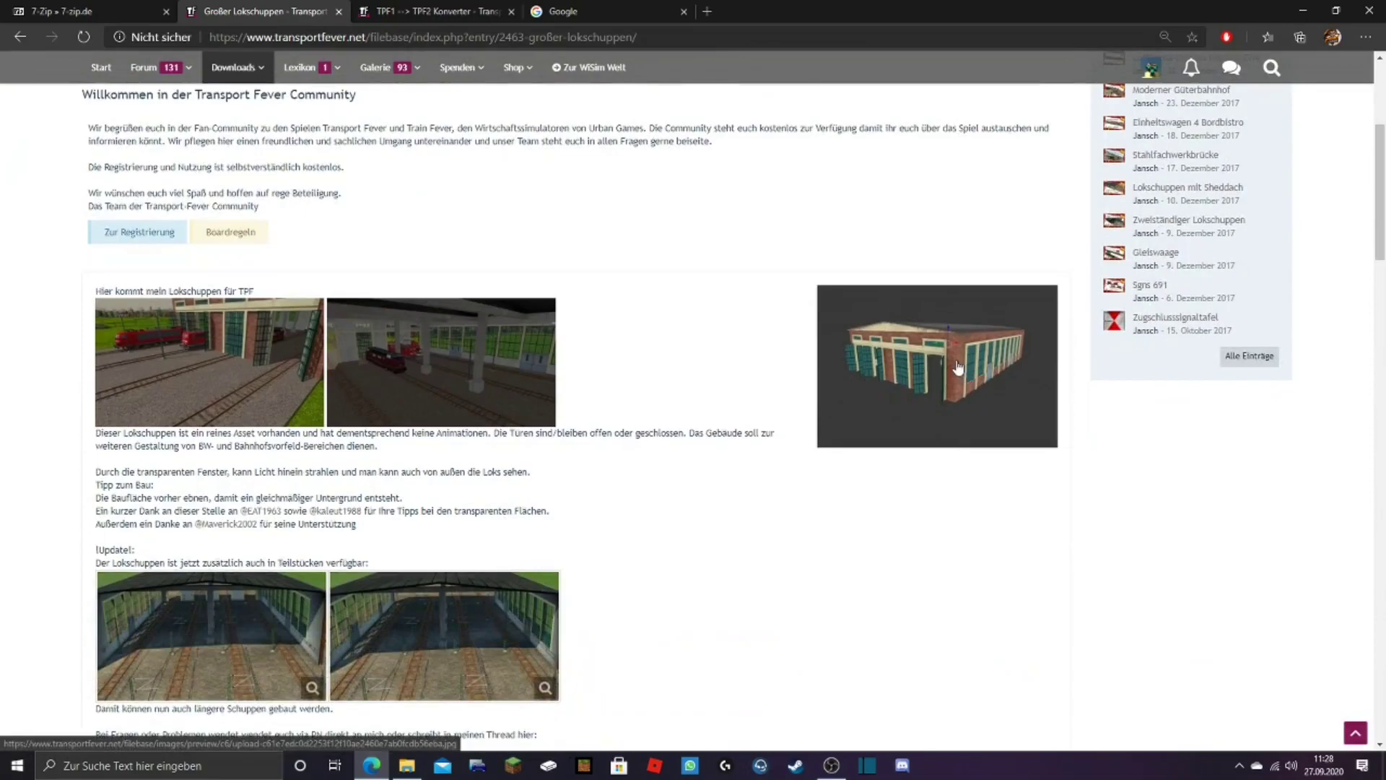
left_click(955, 358)
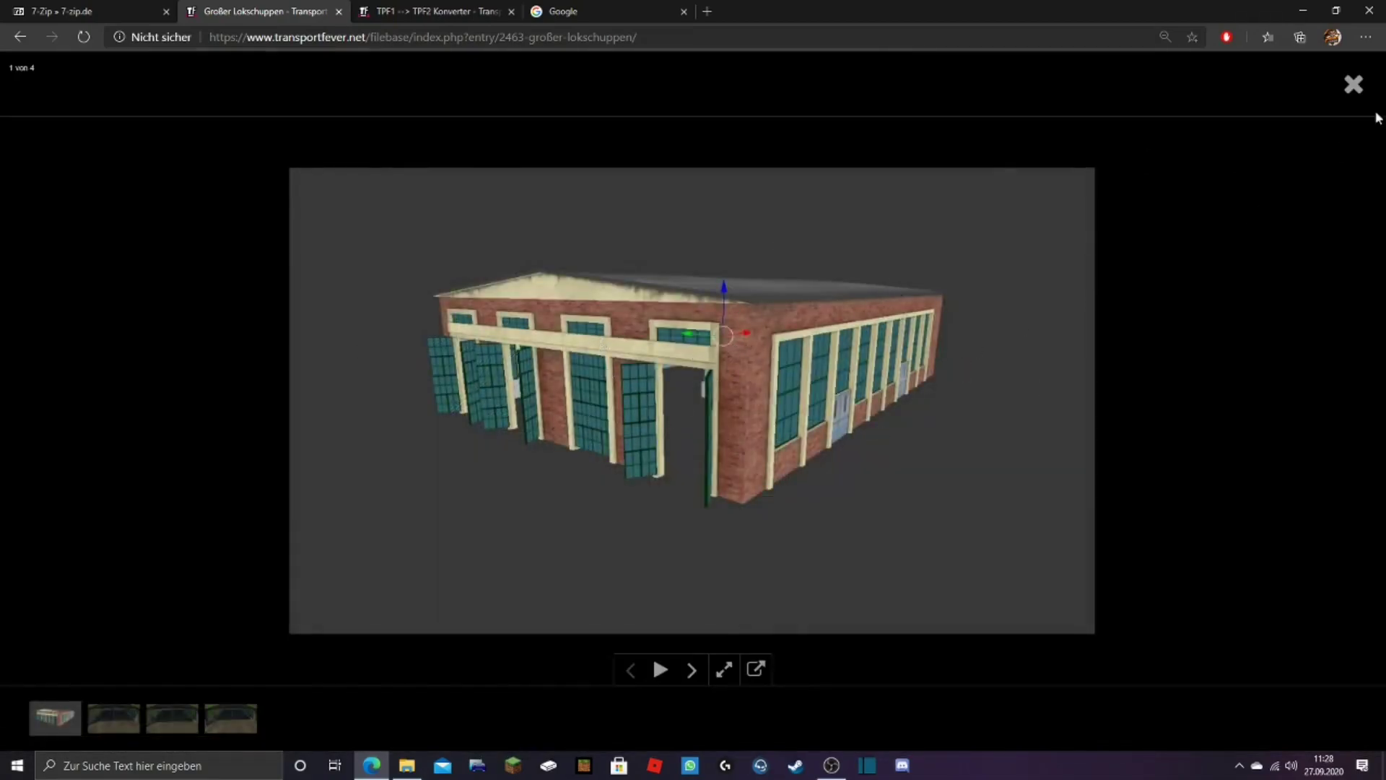
left_click(1353, 85)
scroll(387, 486, "down", 1)
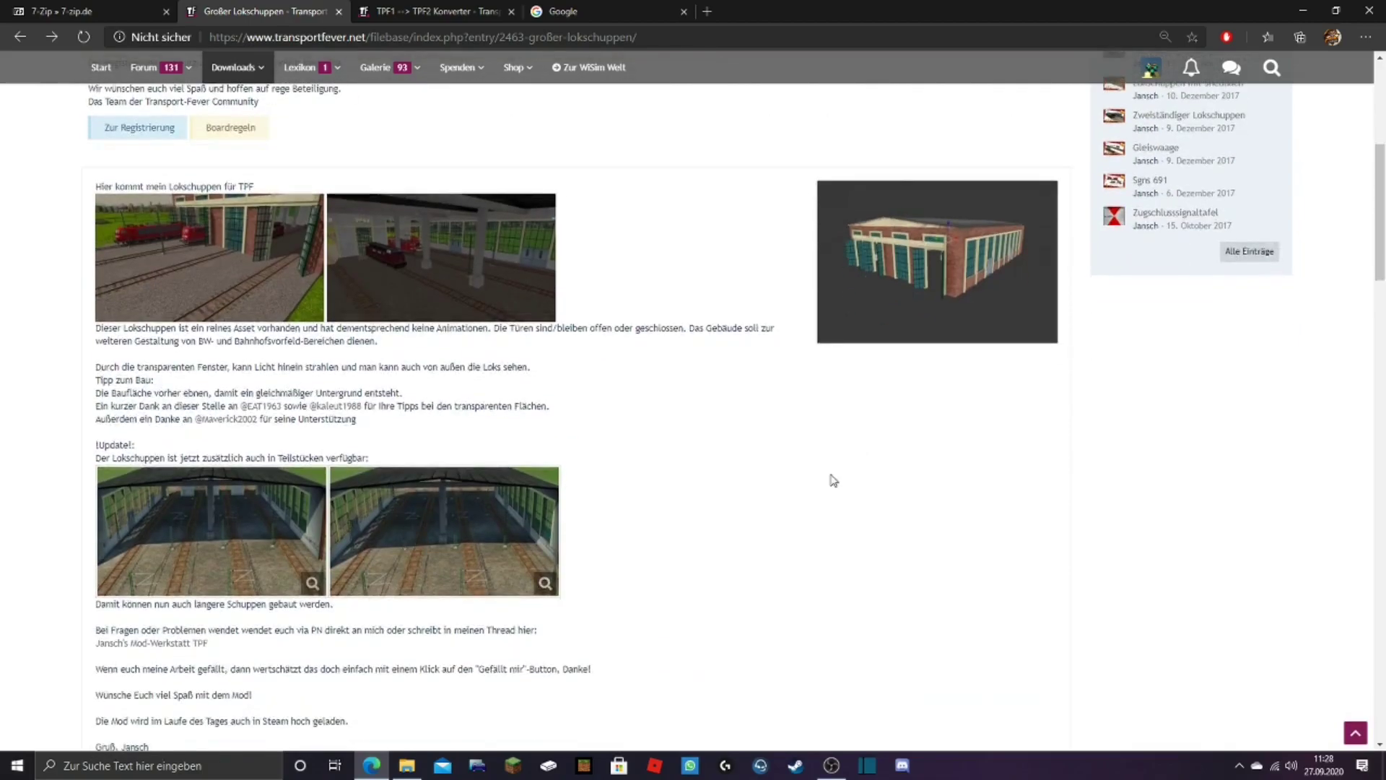
scroll(830, 476, "up", 4)
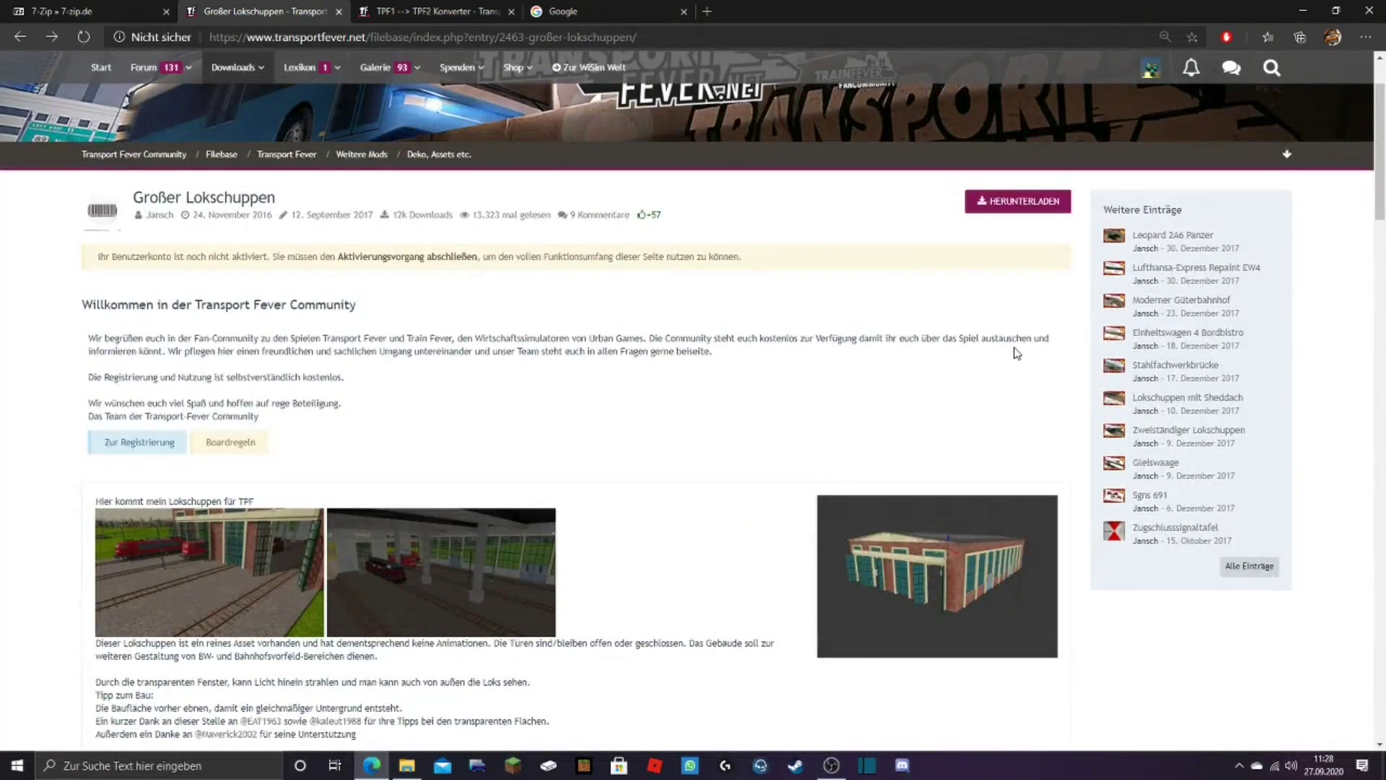
left_click(992, 192)
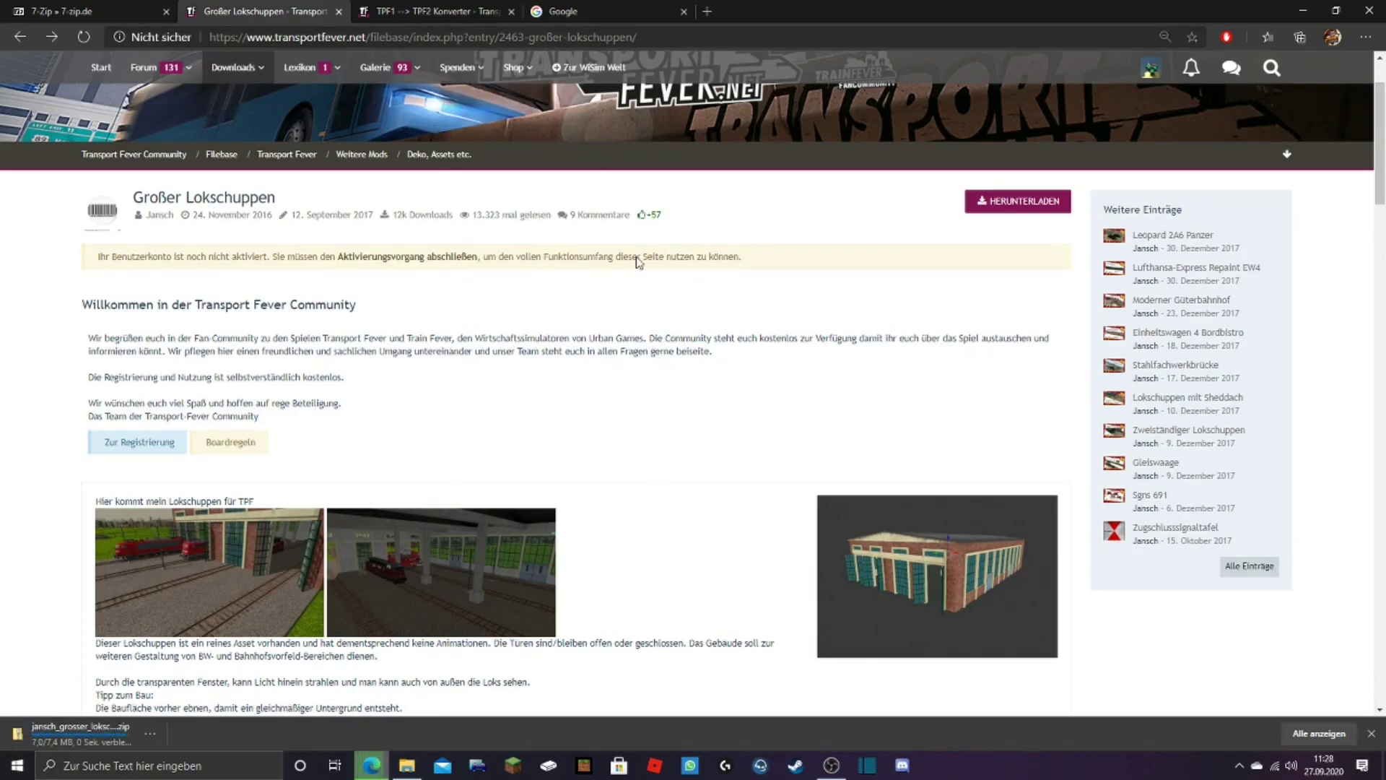
Step: Download eat1963_tpf2_converter_0_17.zip from the TPF1 --> TPF2 Konverter entry
left_click(436, 8)
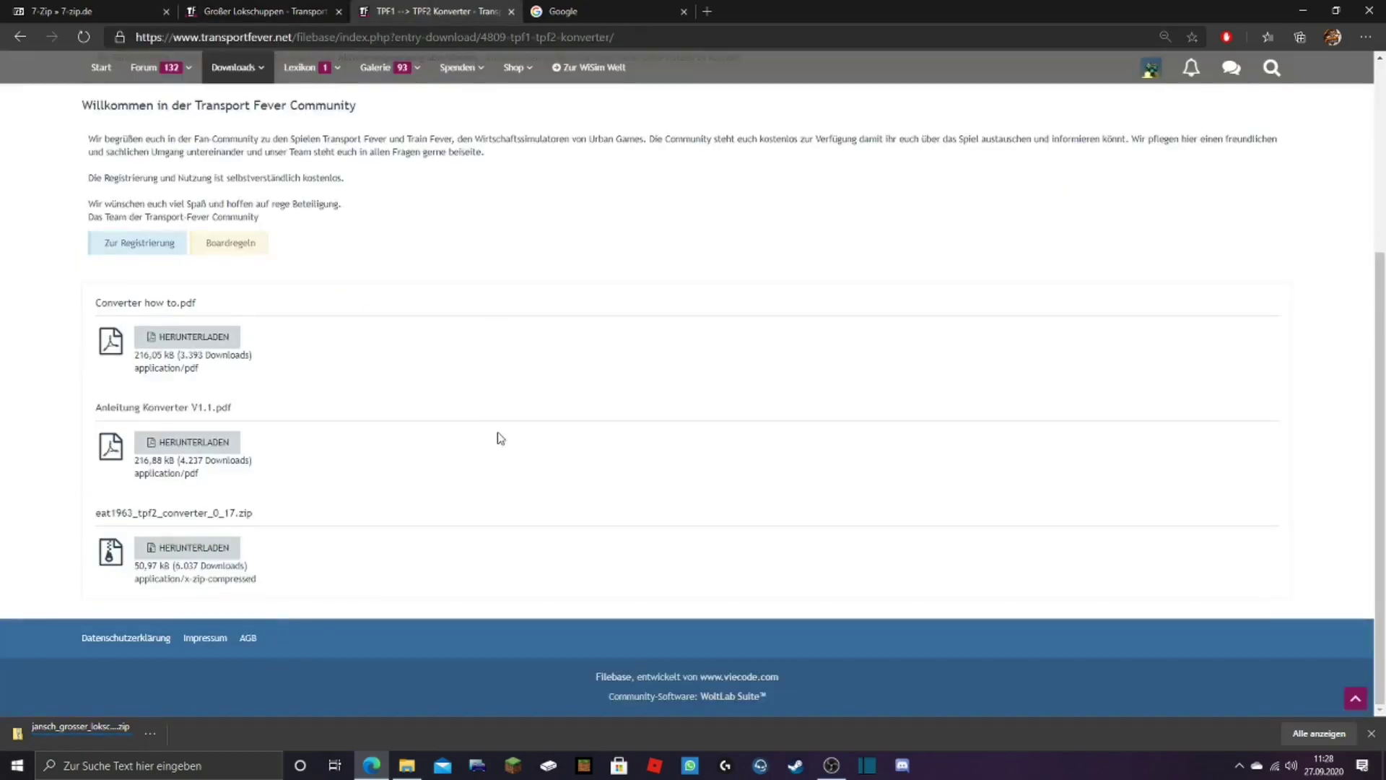
key("alt+Left")
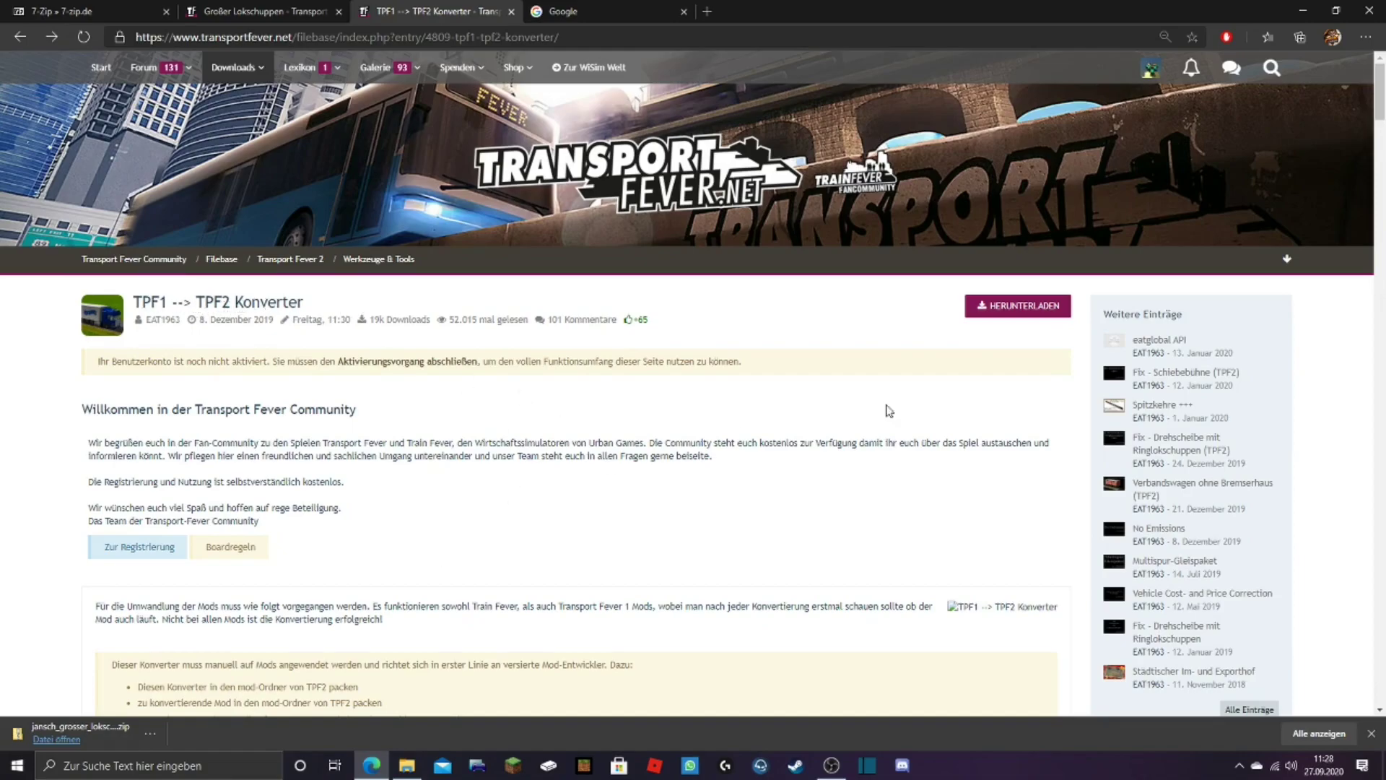
left_click(986, 309)
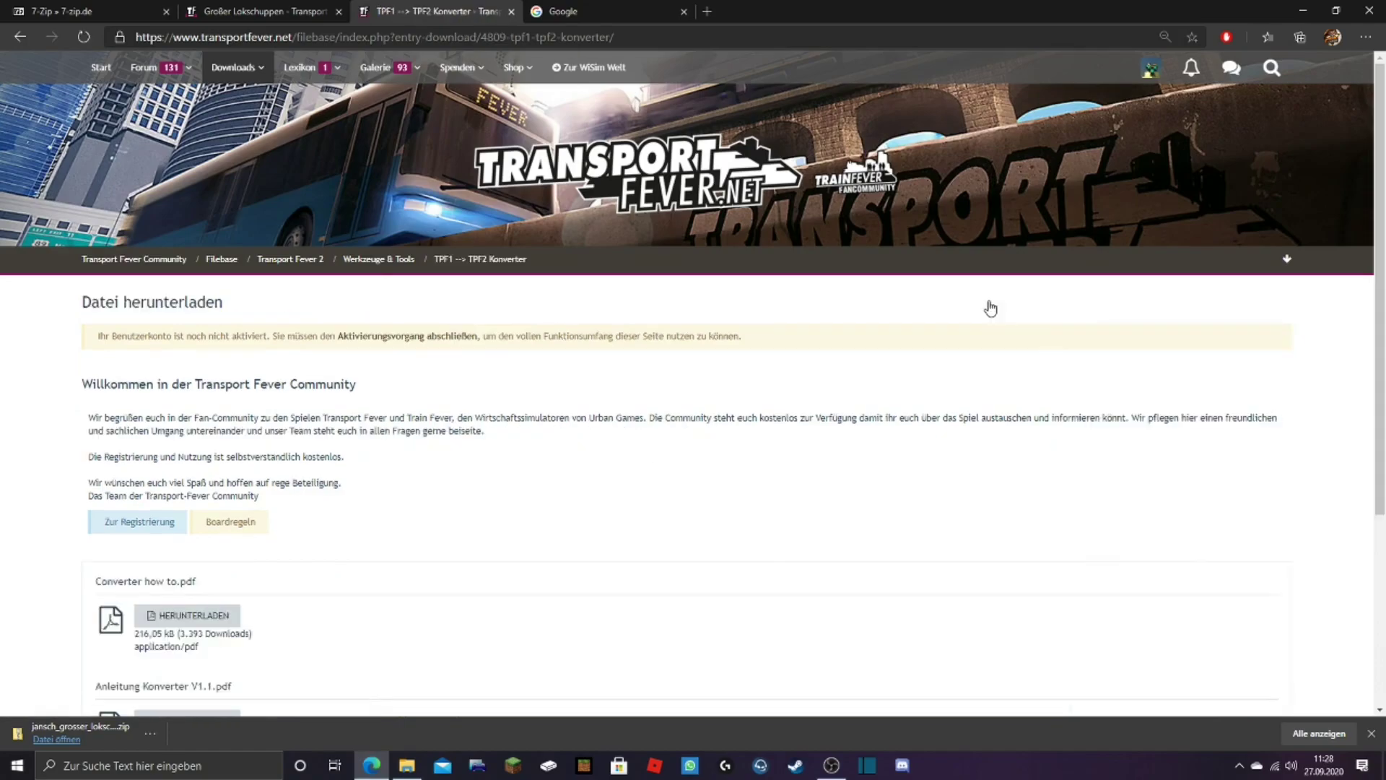
scroll(753, 503, "down", 3)
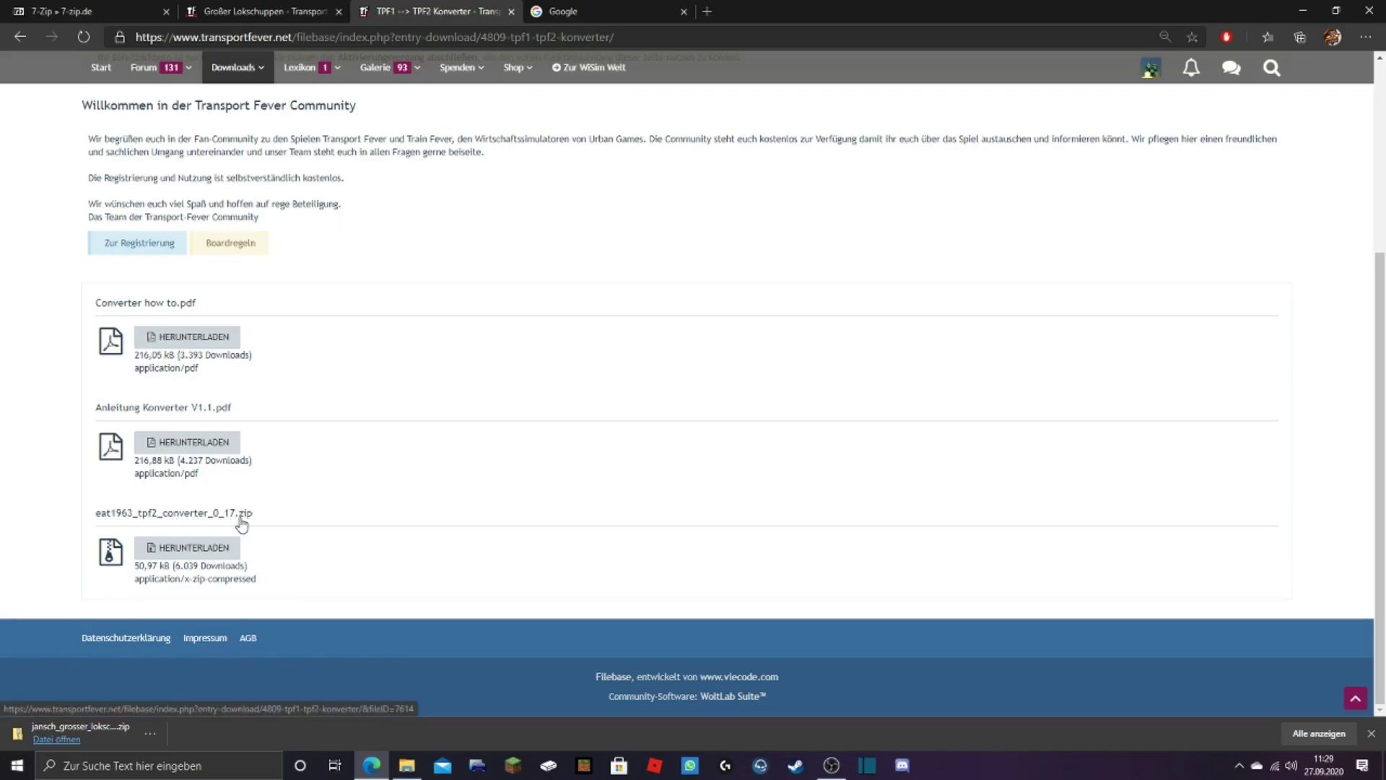
left_click(191, 557)
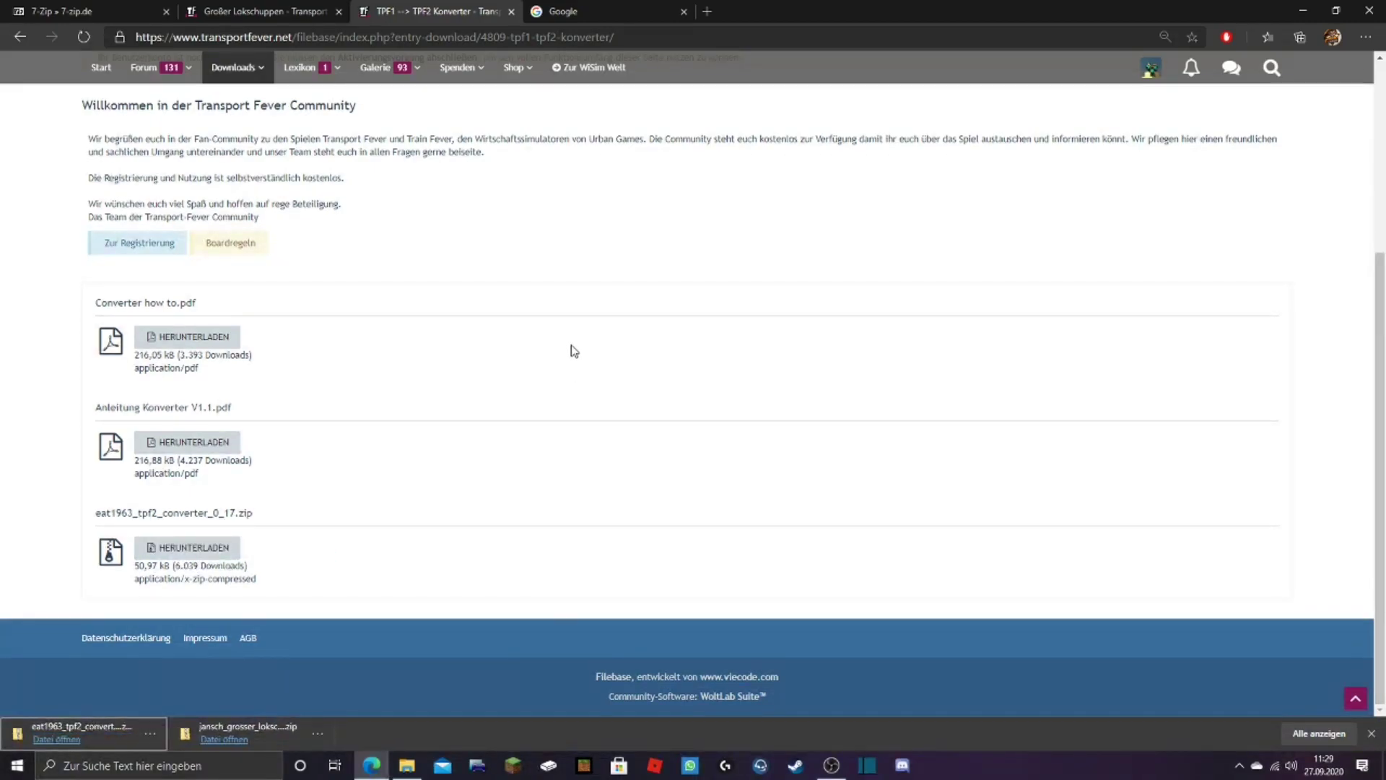
Step: Switch to File Explorer and look in the Steam\steamapps\common folder under Programme (x86) on drive C:
key("super+e")
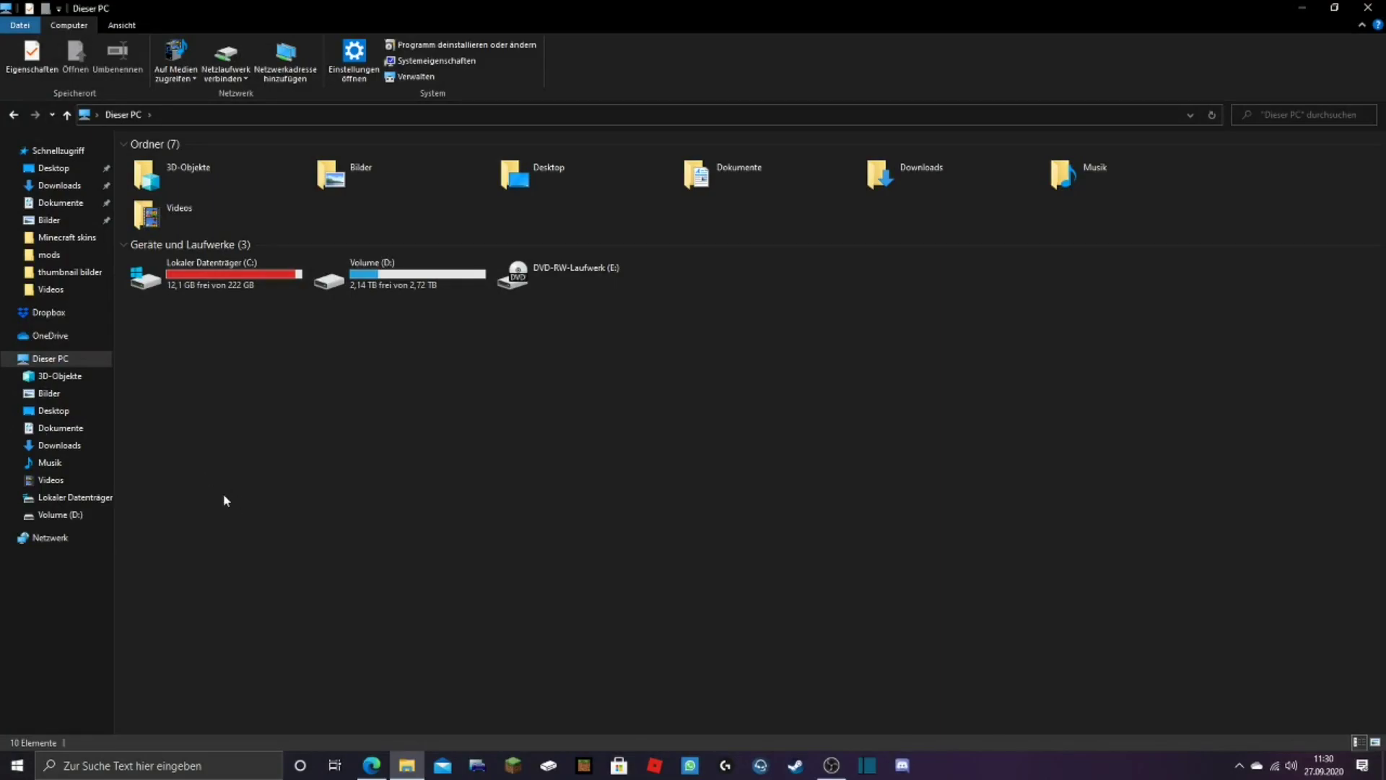
left_click(81, 498)
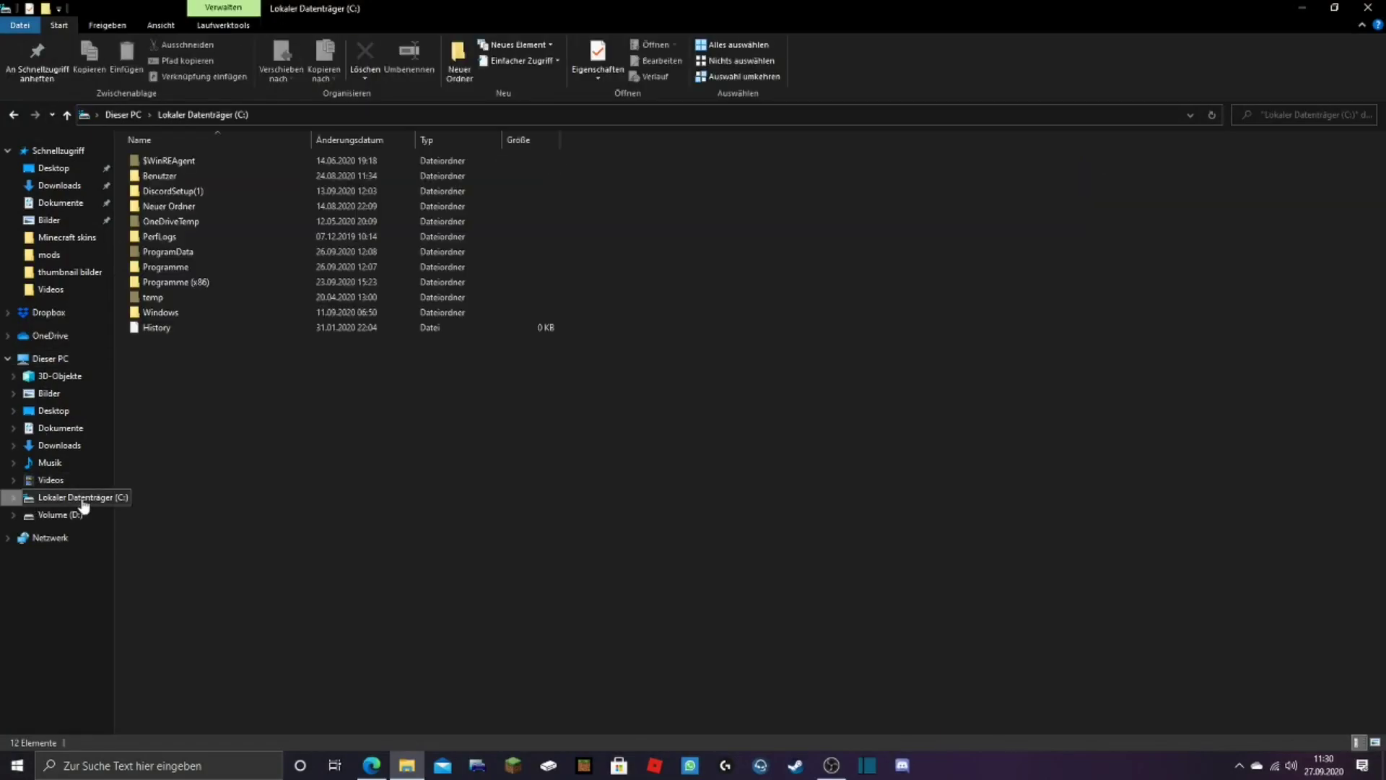
double_click(213, 288)
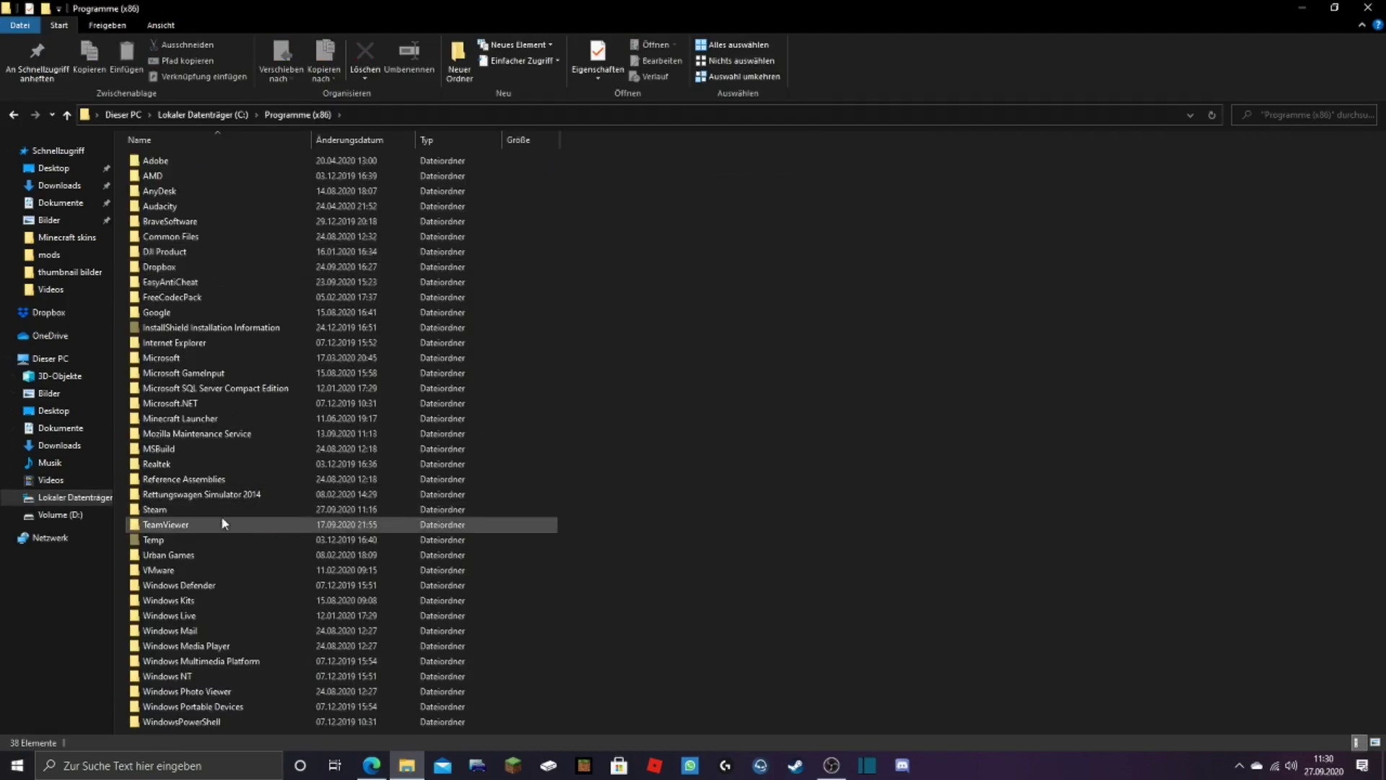
double_click(173, 511)
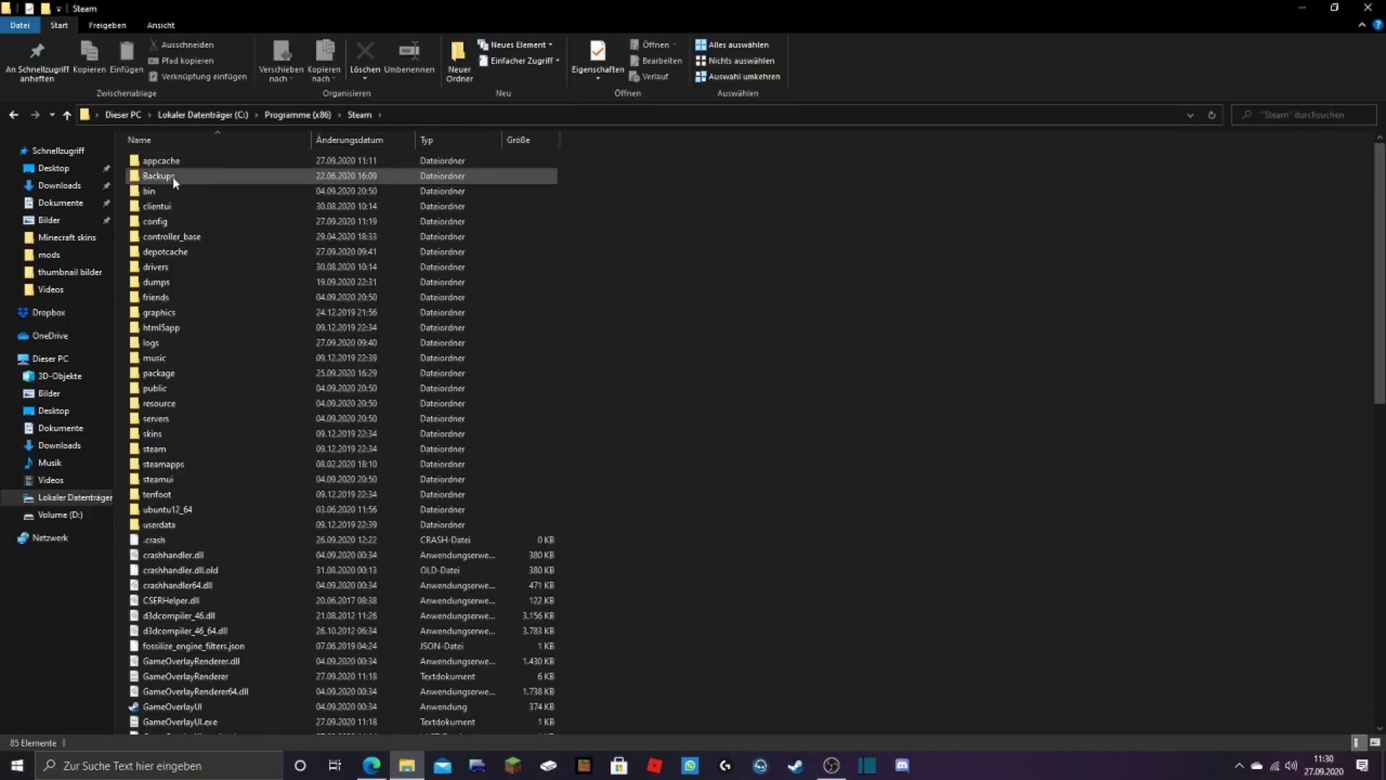
double_click(164, 464)
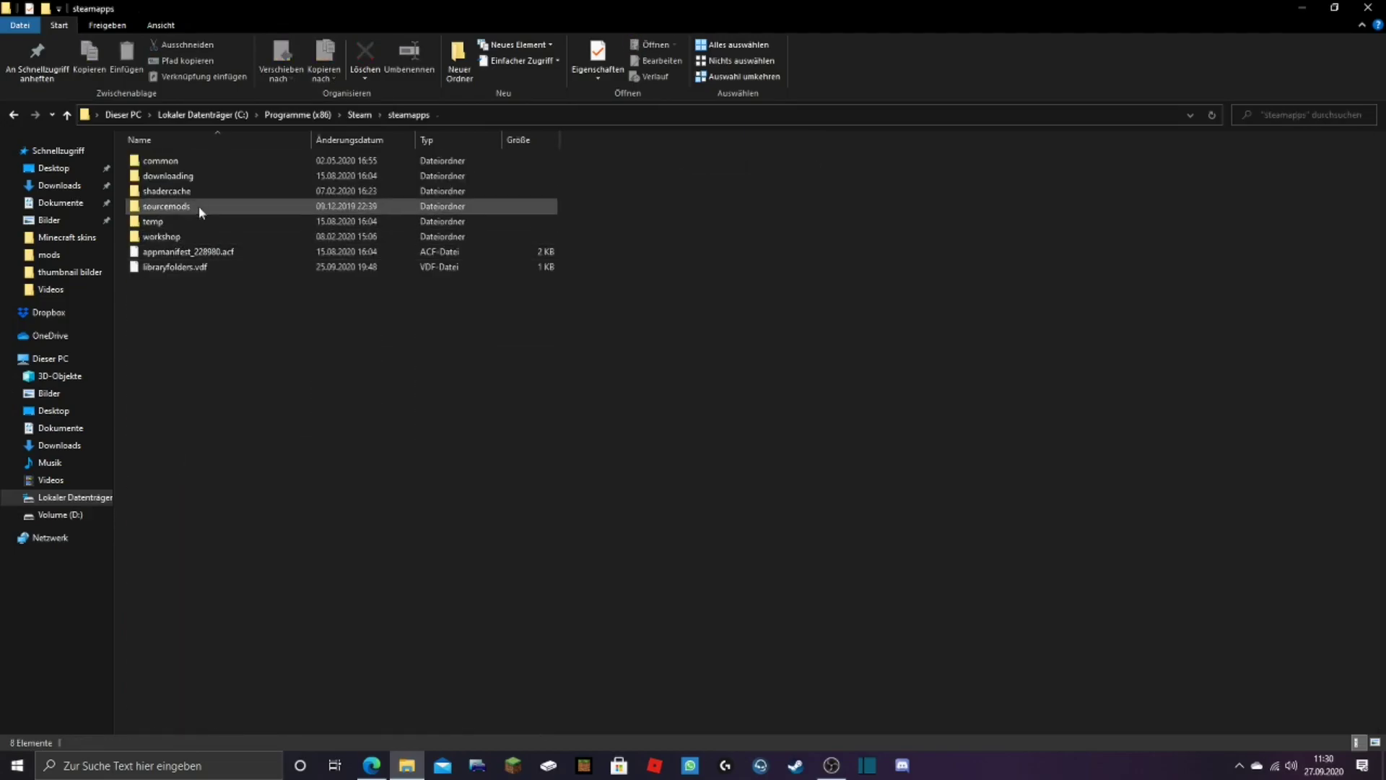
double_click(171, 161)
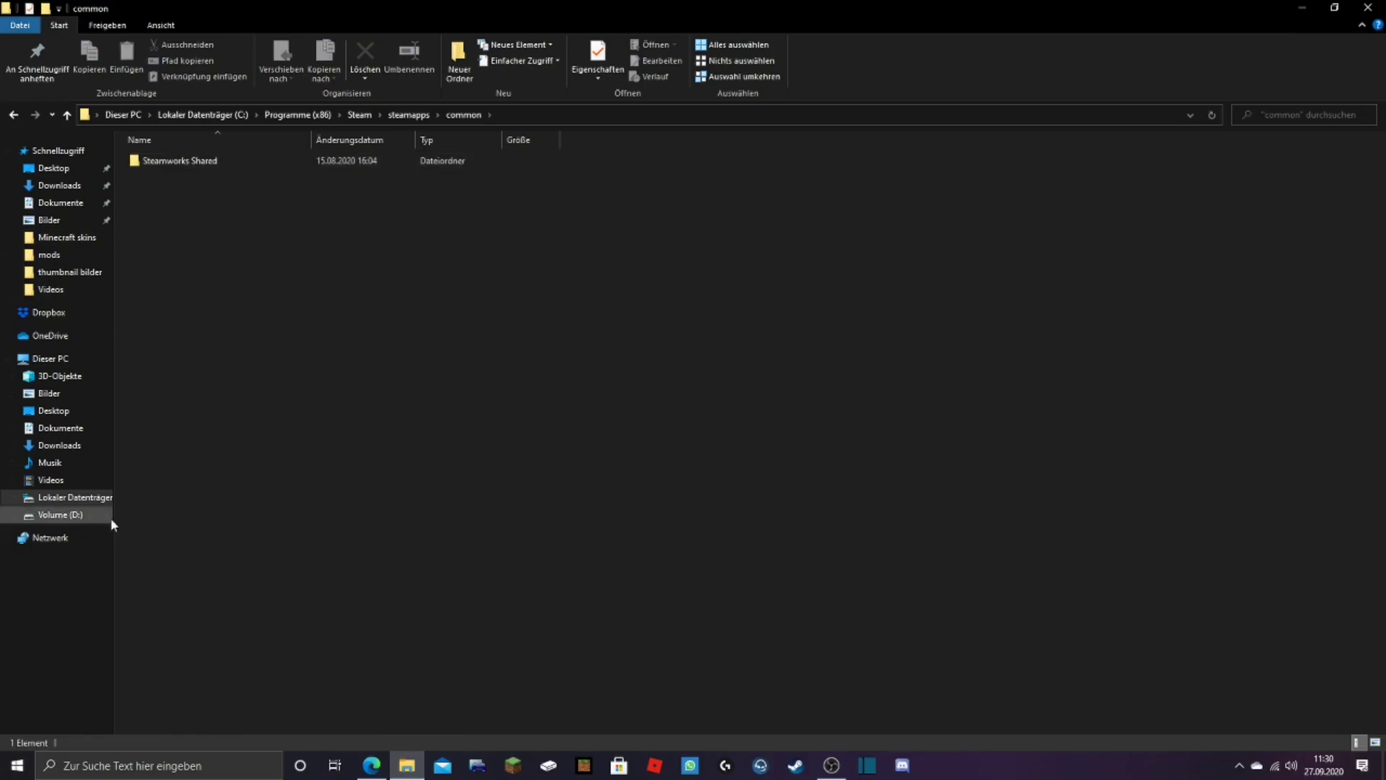
Step: Open the Transport Fever 2 mods folder on drive D: under Spiele\Steam\steamapps\common
left_click(87, 516)
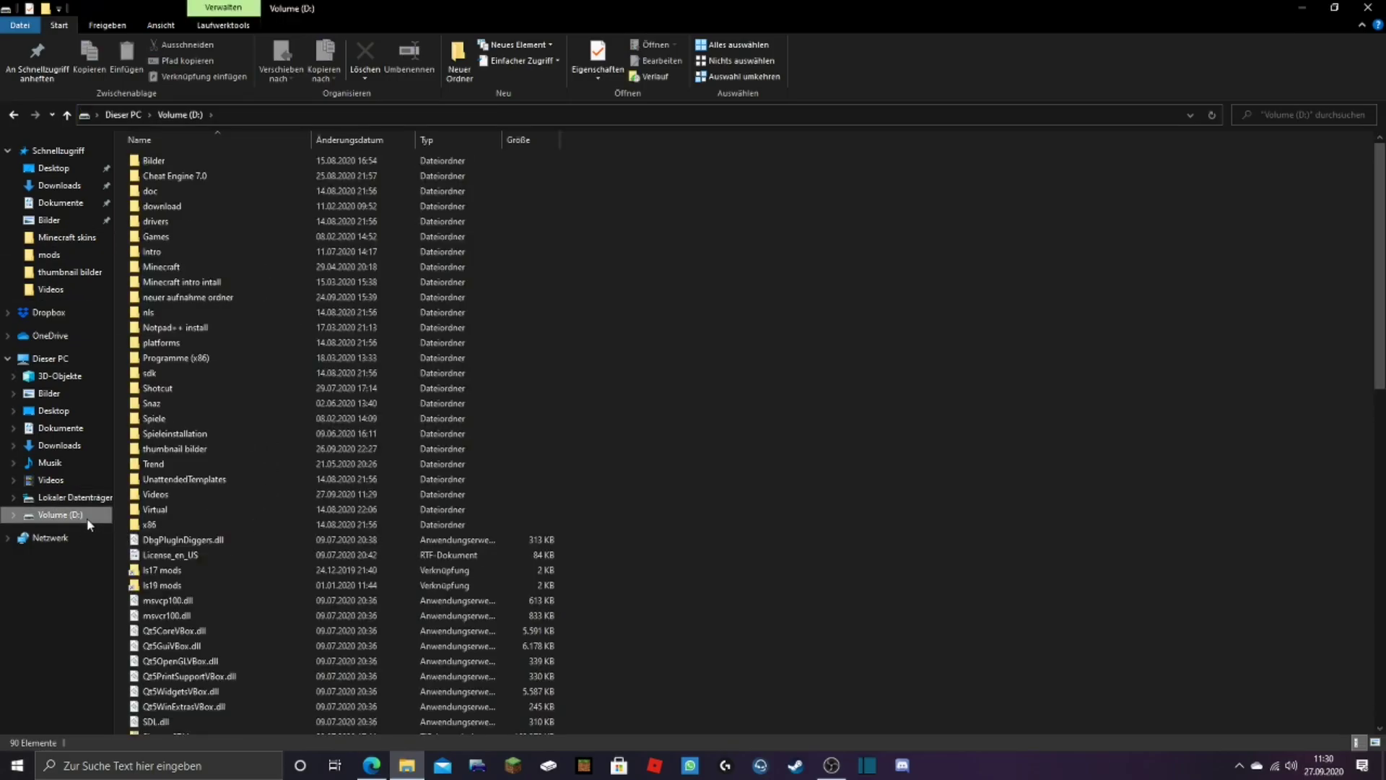
double_click(155, 418)
double_click(187, 167)
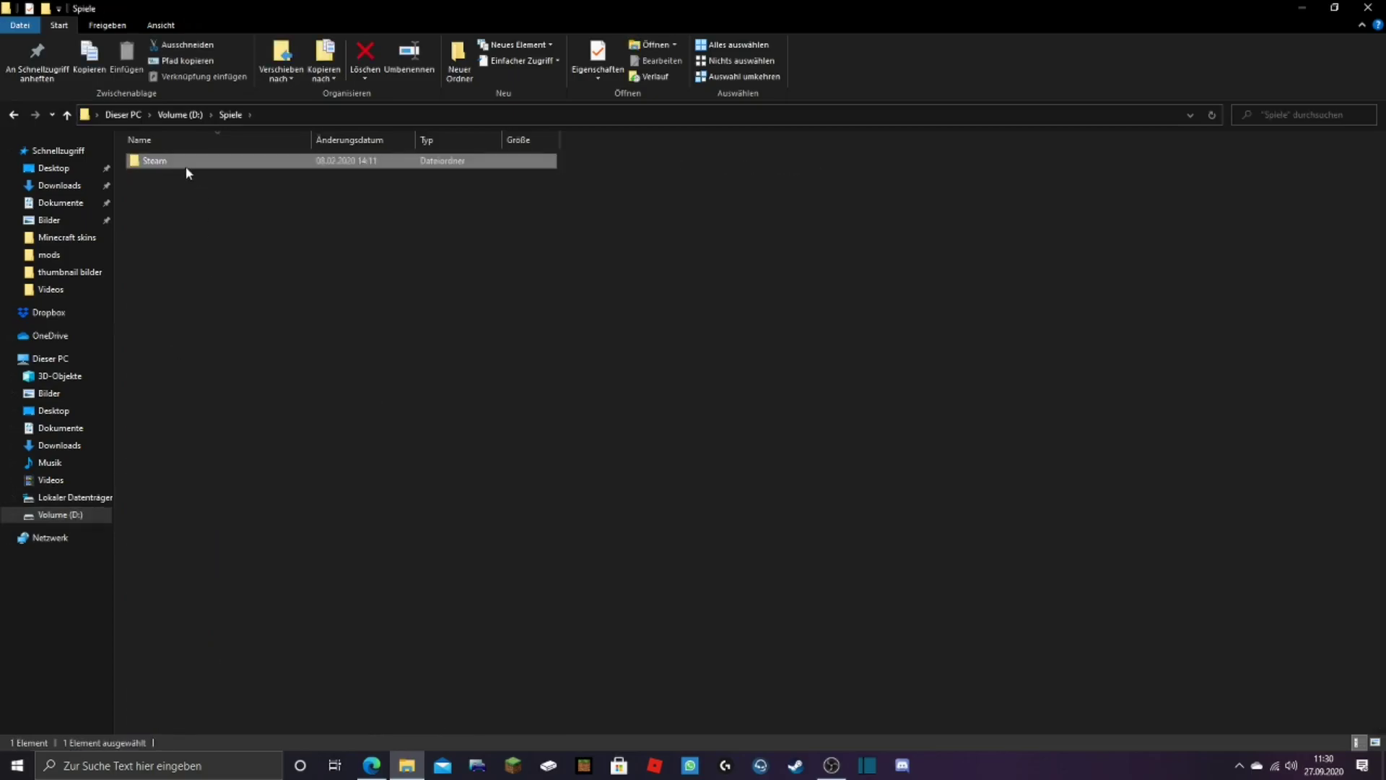
double_click(183, 164)
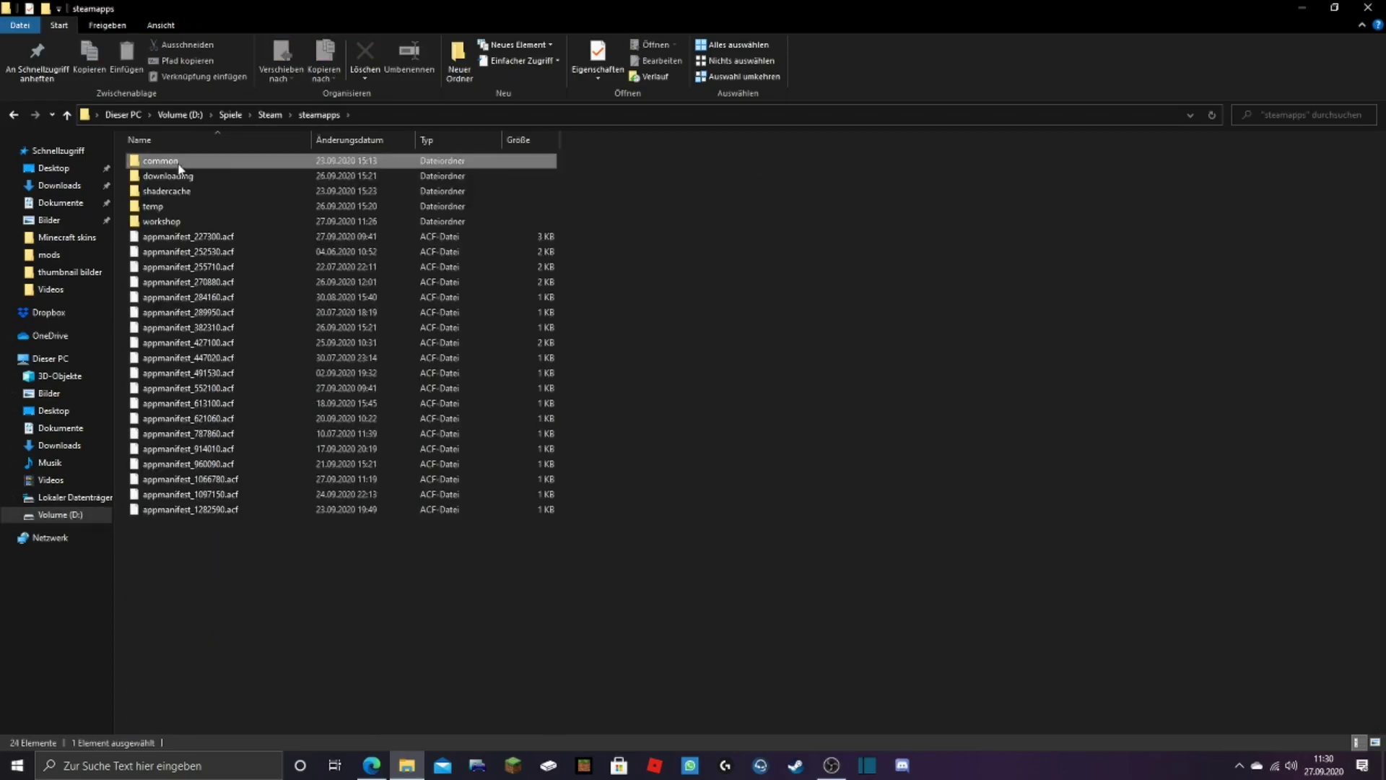
double_click(179, 165)
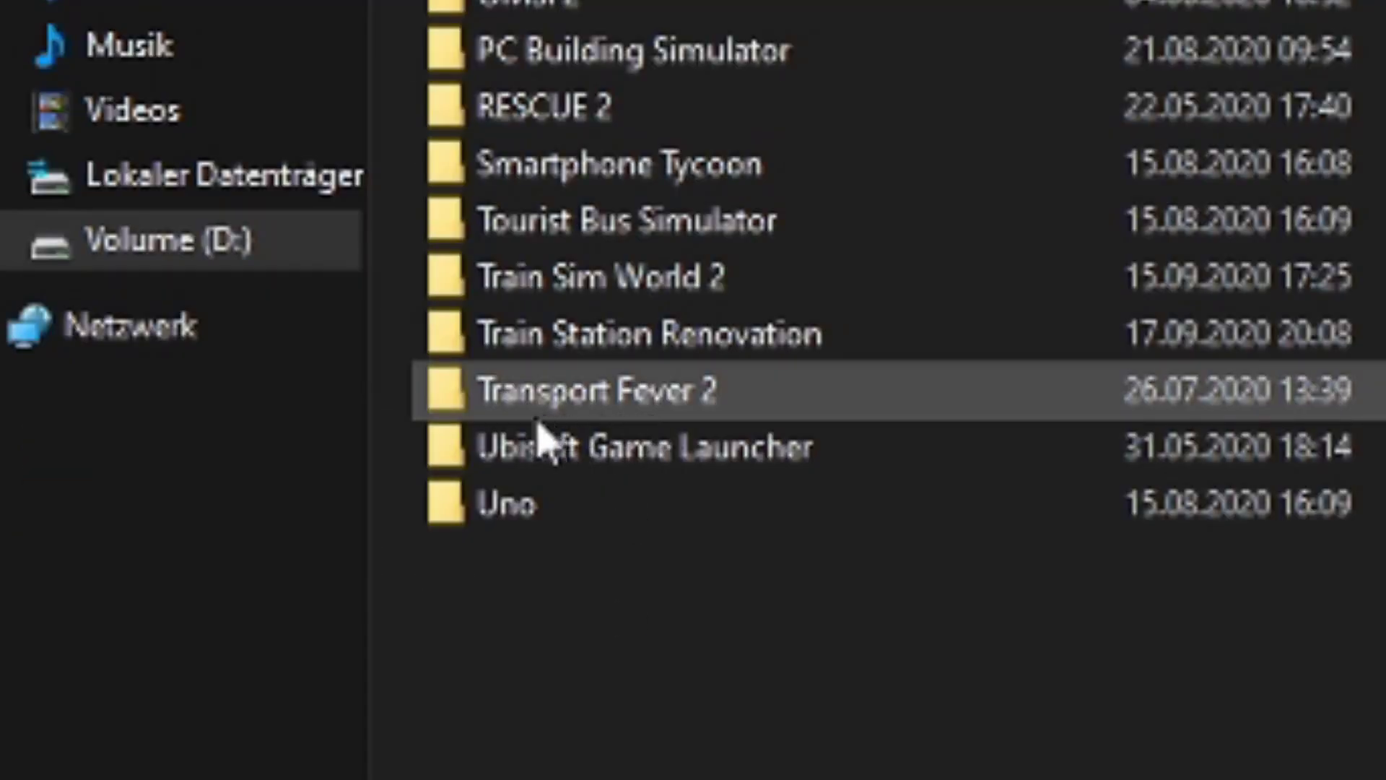
double_click(687, 392)
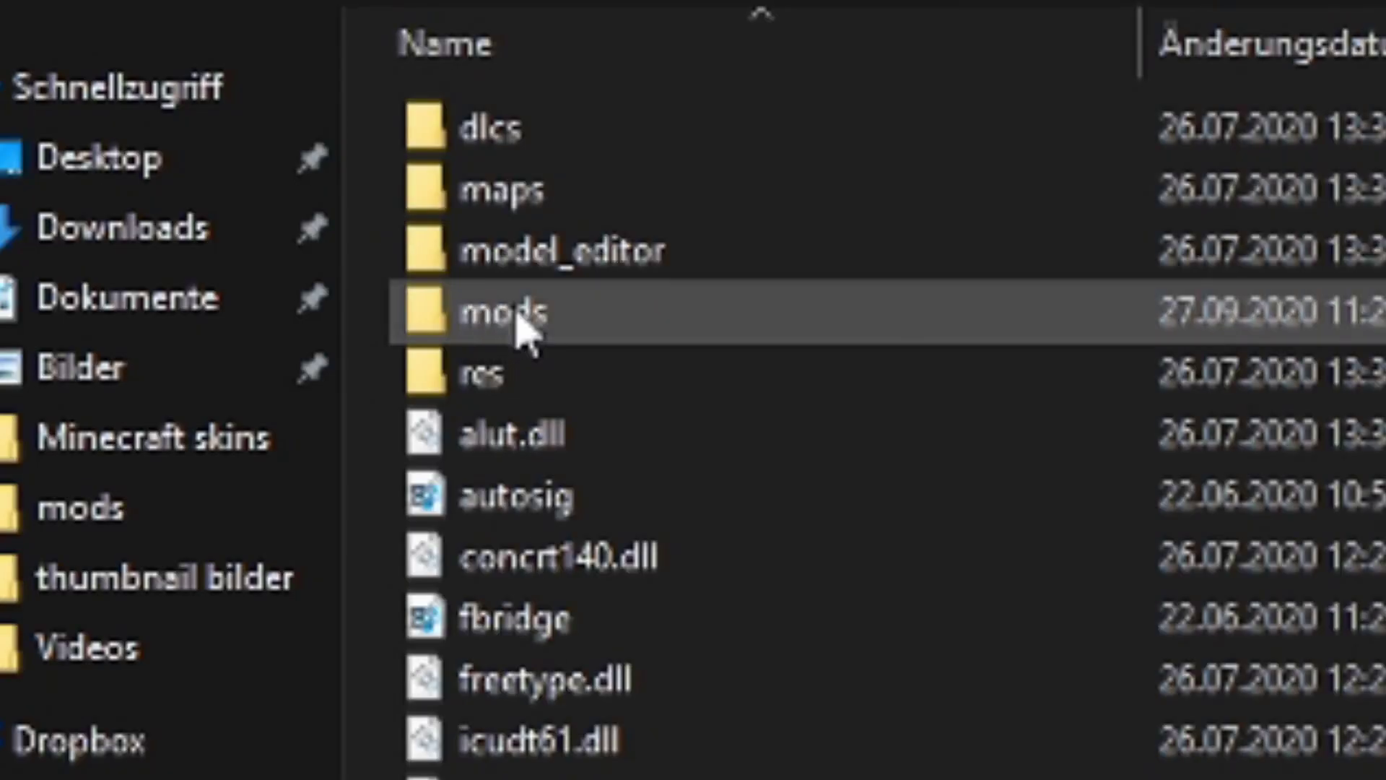
double_click(518, 318)
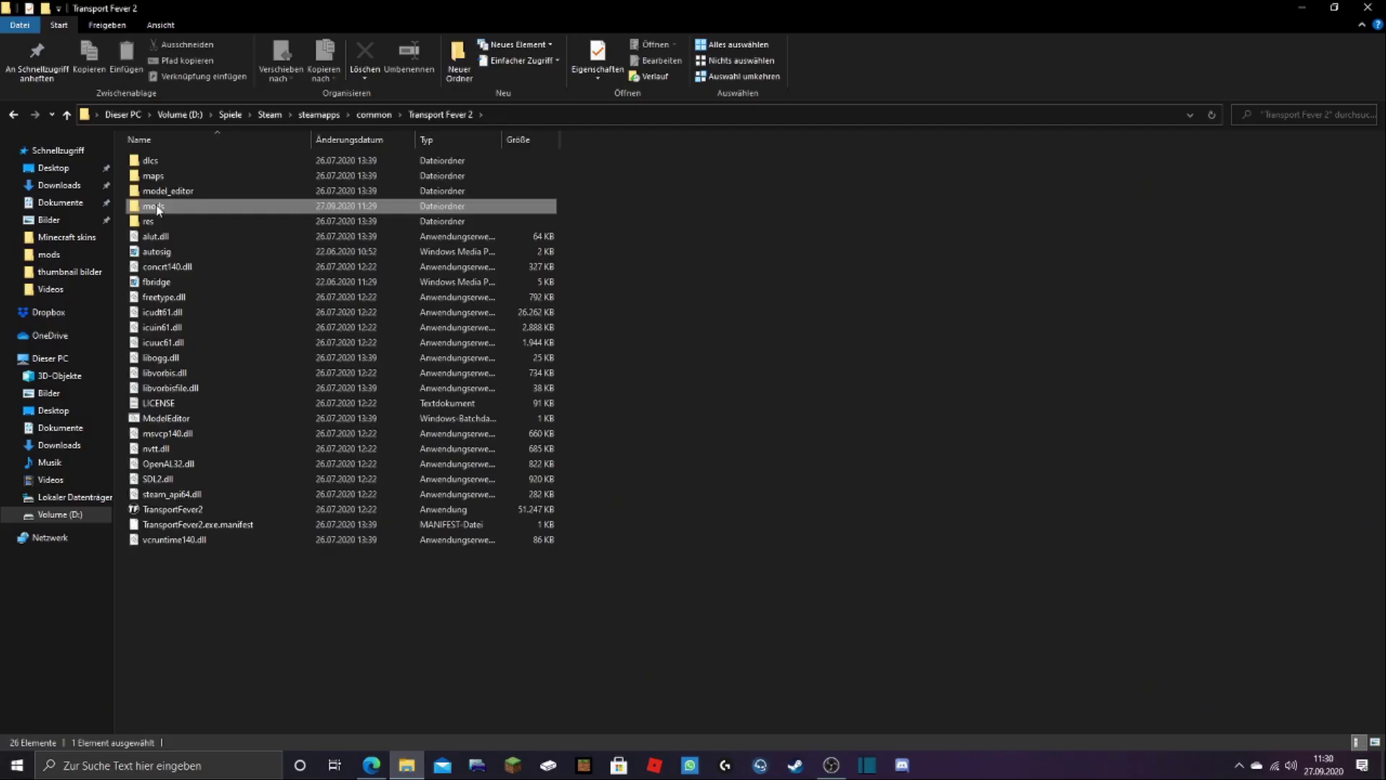
Step: Extract the eat1963_tpf2_converter_0_17 and jansch_grosser_lokschuppen_1 archives directly into the mods folder with 7-Zip
scroll(665, 390, "down", 5)
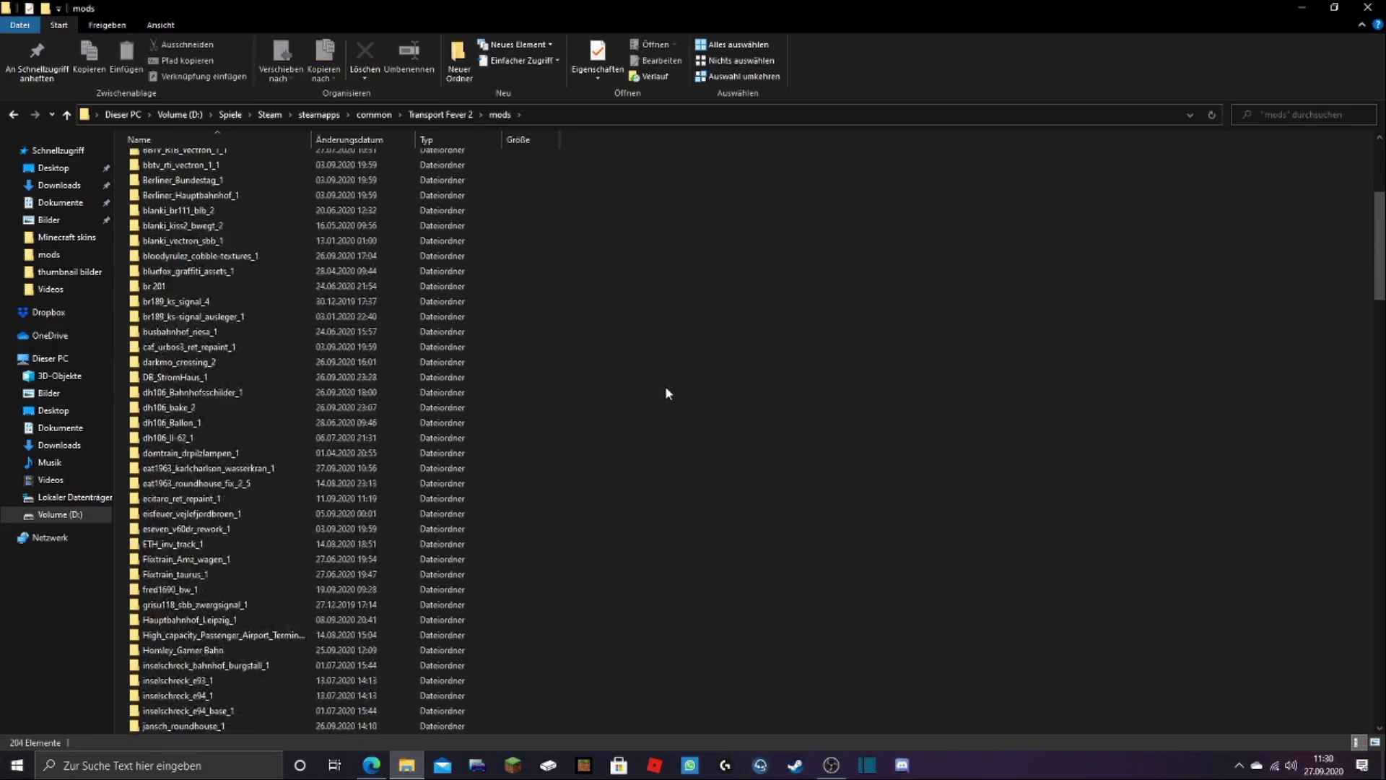
scroll(665, 392, "down", 12)
left_click_drag(1380, 296, 1353, 692)
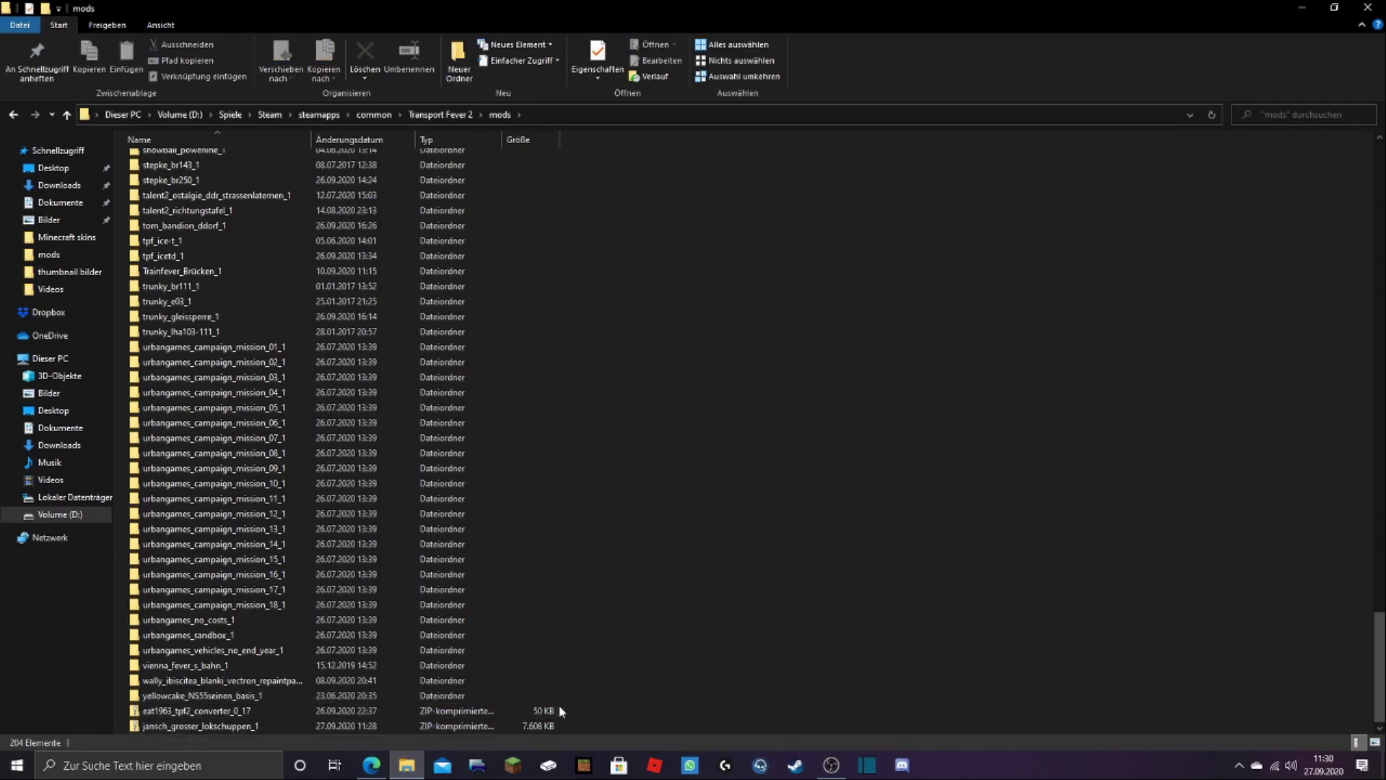
left_click_drag(570, 707, 457, 728)
right_click(457, 727)
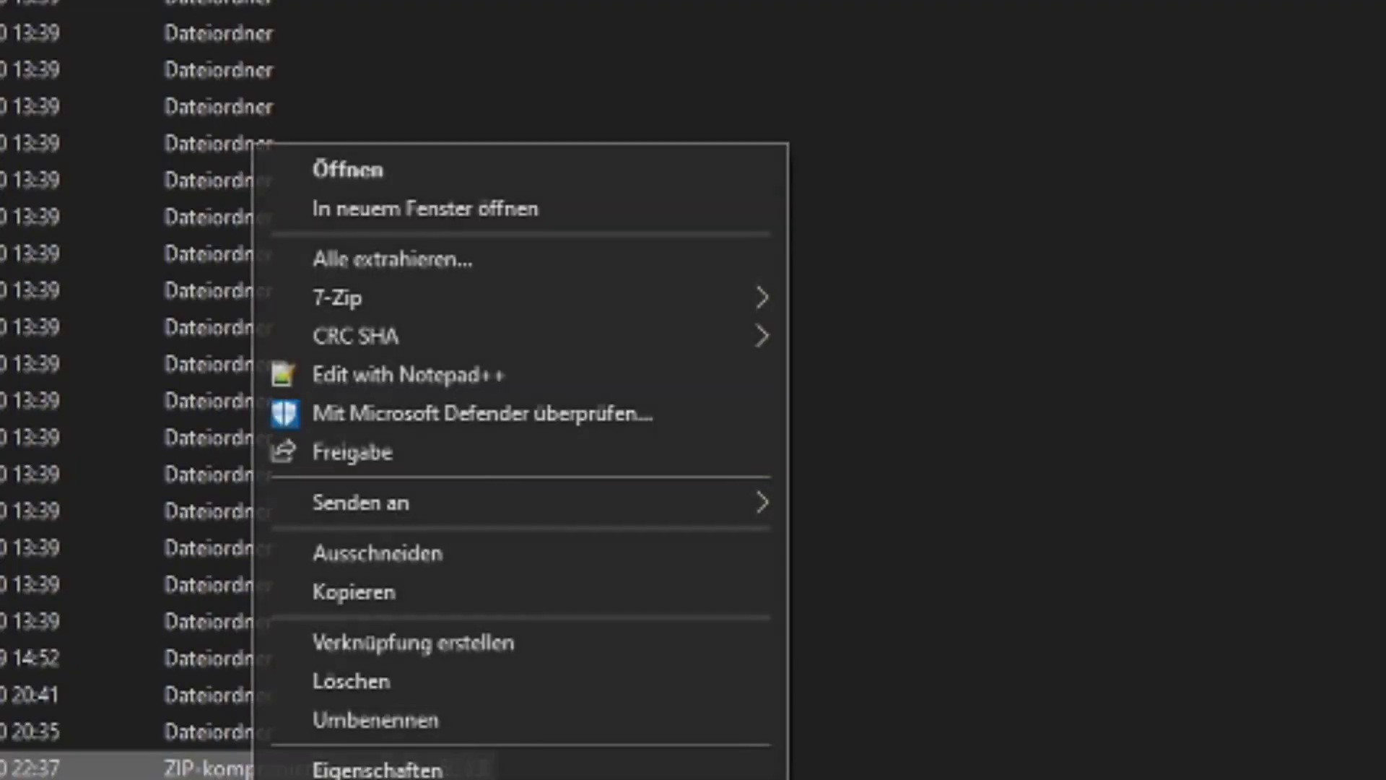
mouse_move(505, 519)
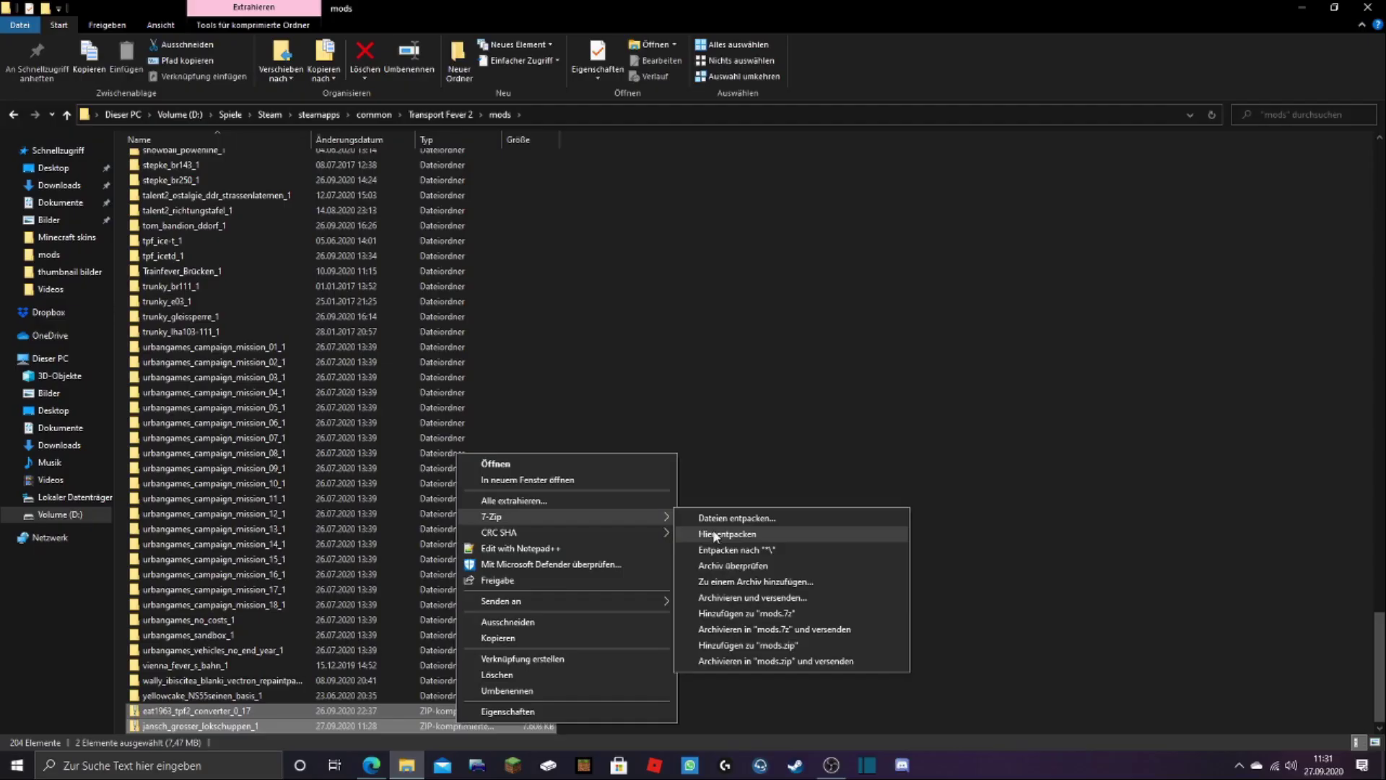
left_click(715, 534)
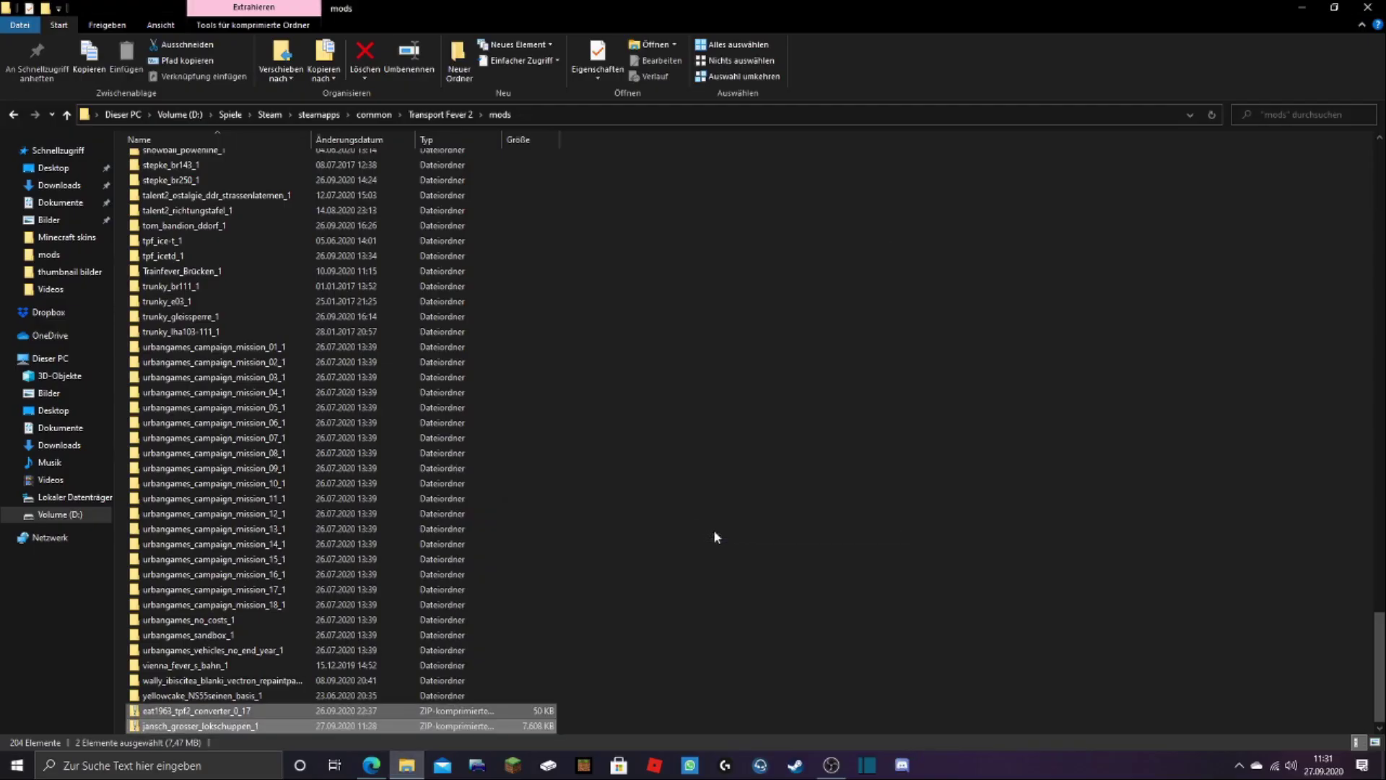
scroll(617, 587, "down", 1)
left_click(707, 658)
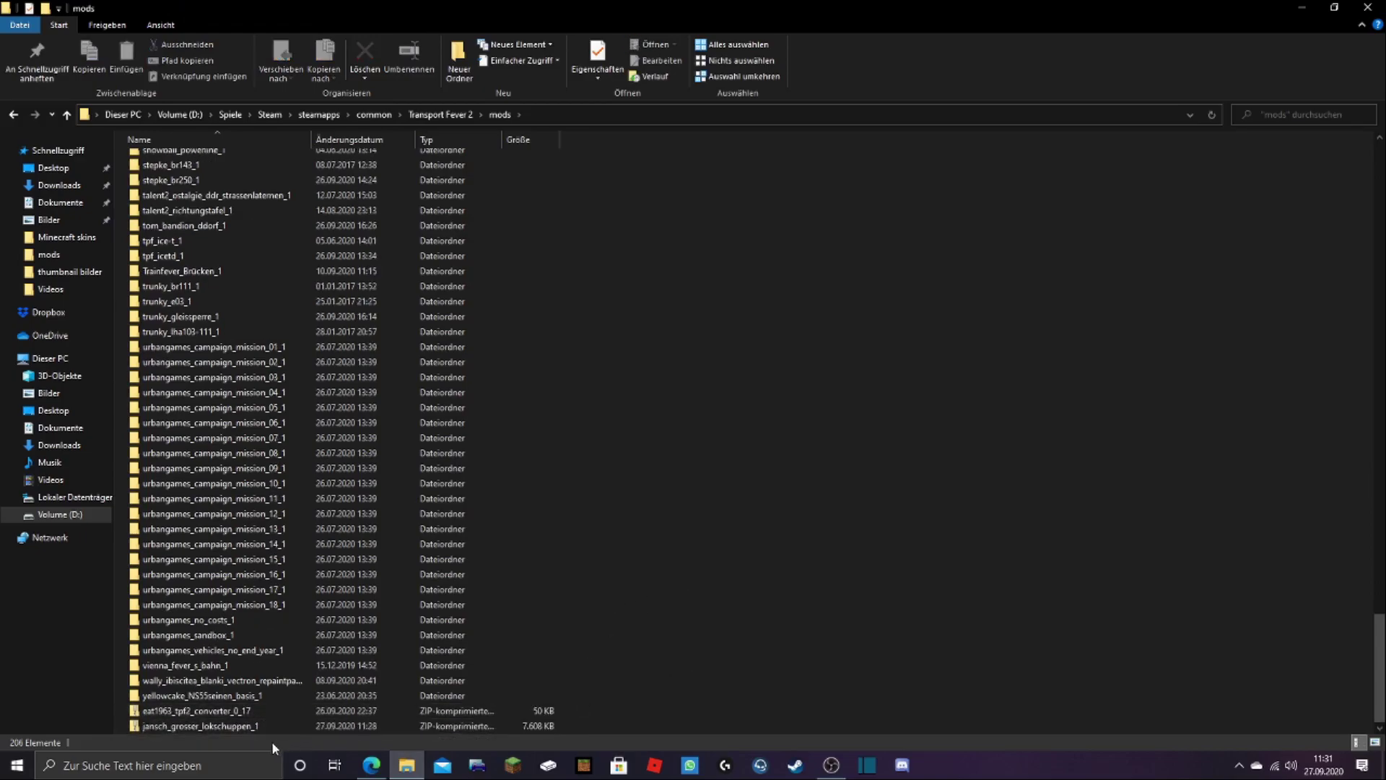
Step: Delete the jansch_grosser_lokschuppen_1 ZIP archive from the mods folder
left_click(199, 728)
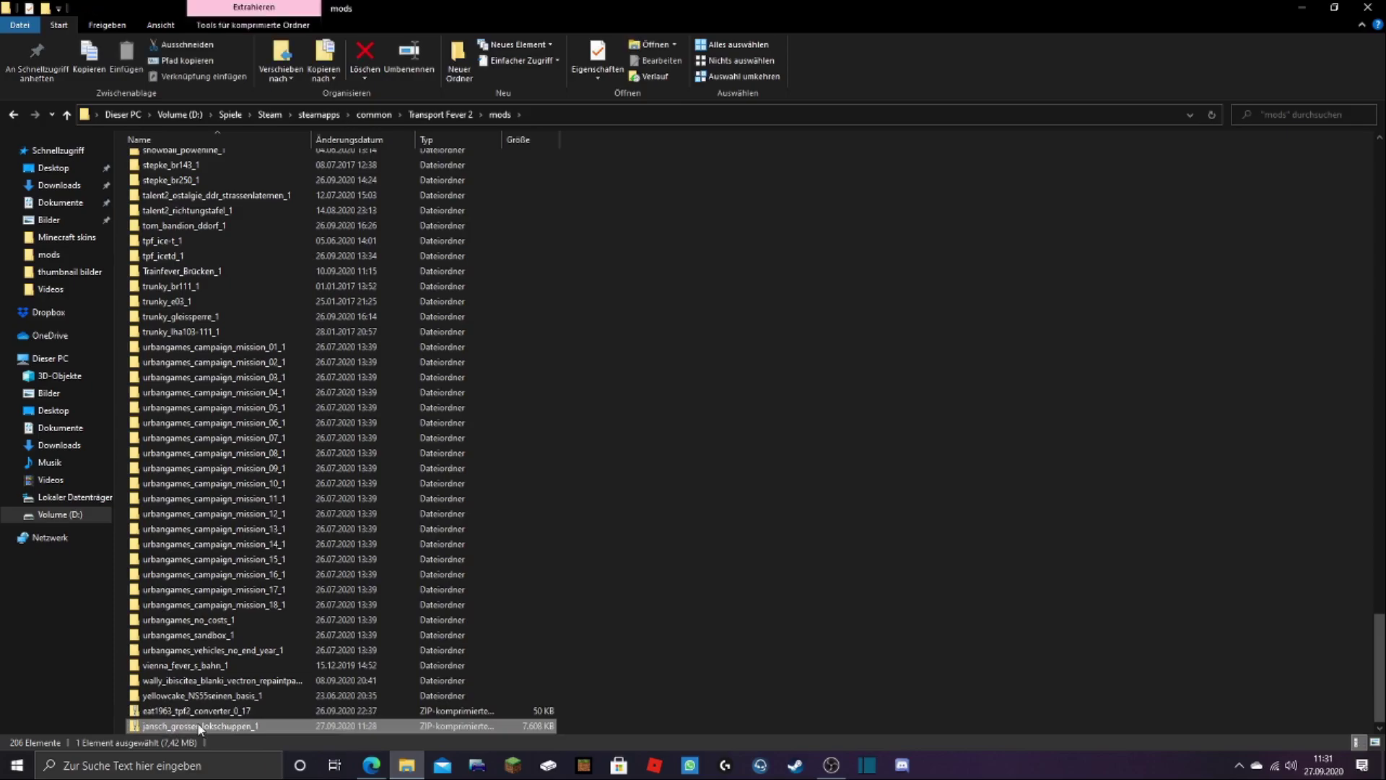
key("Delete")
left_click(191, 724)
left_click(609, 694)
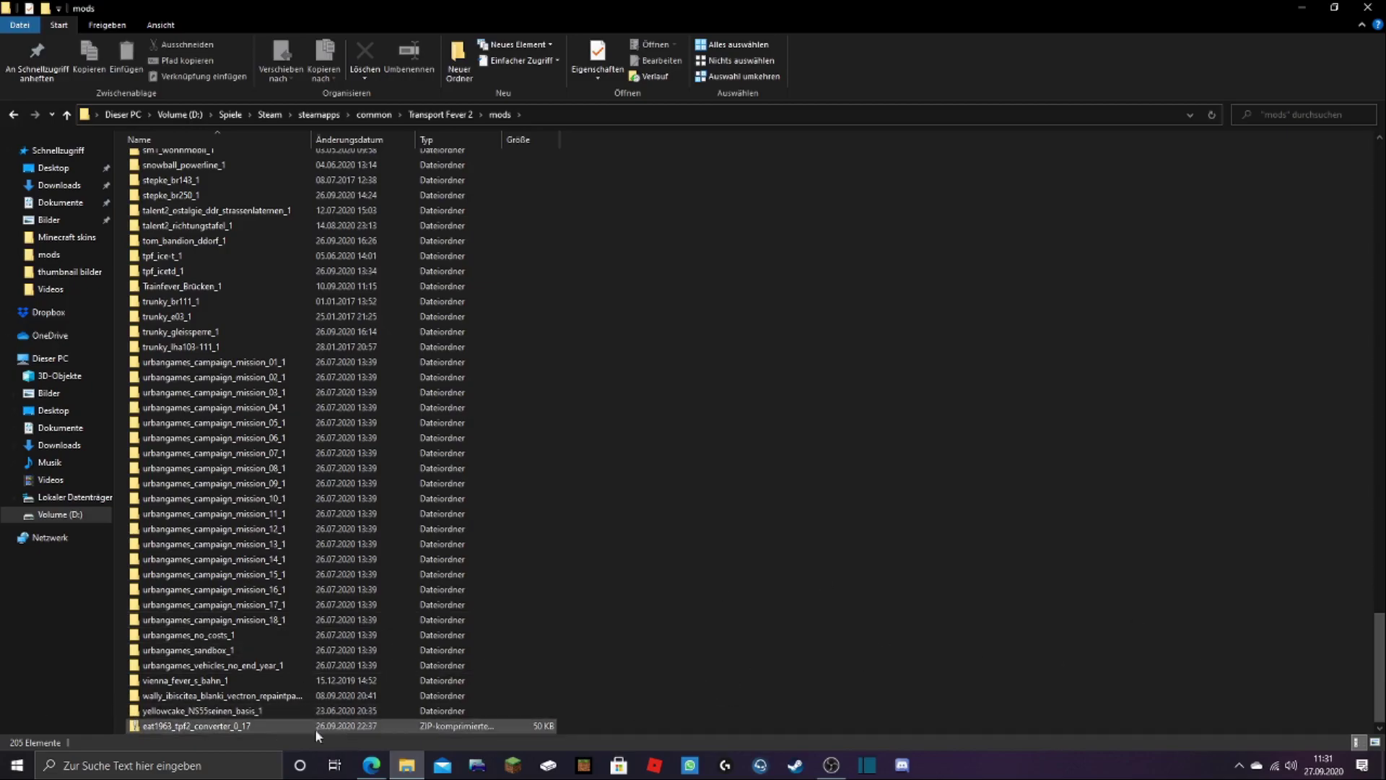
Step: Find and select the extracted eat1963_tpf2_converter_0 folder in the mods folder
scroll(754, 669, "up", 1)
scroll(755, 669, "up", 12)
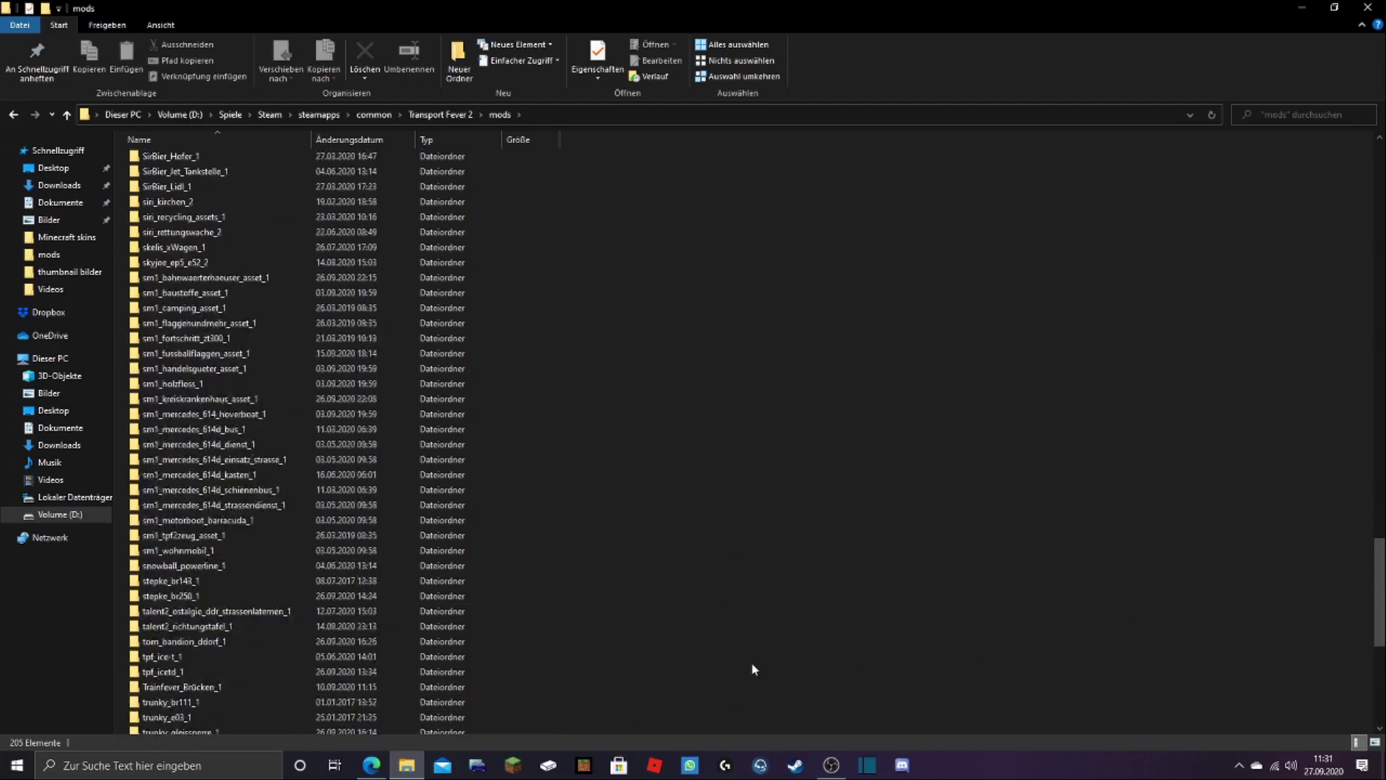
scroll(754, 669, "up", 11)
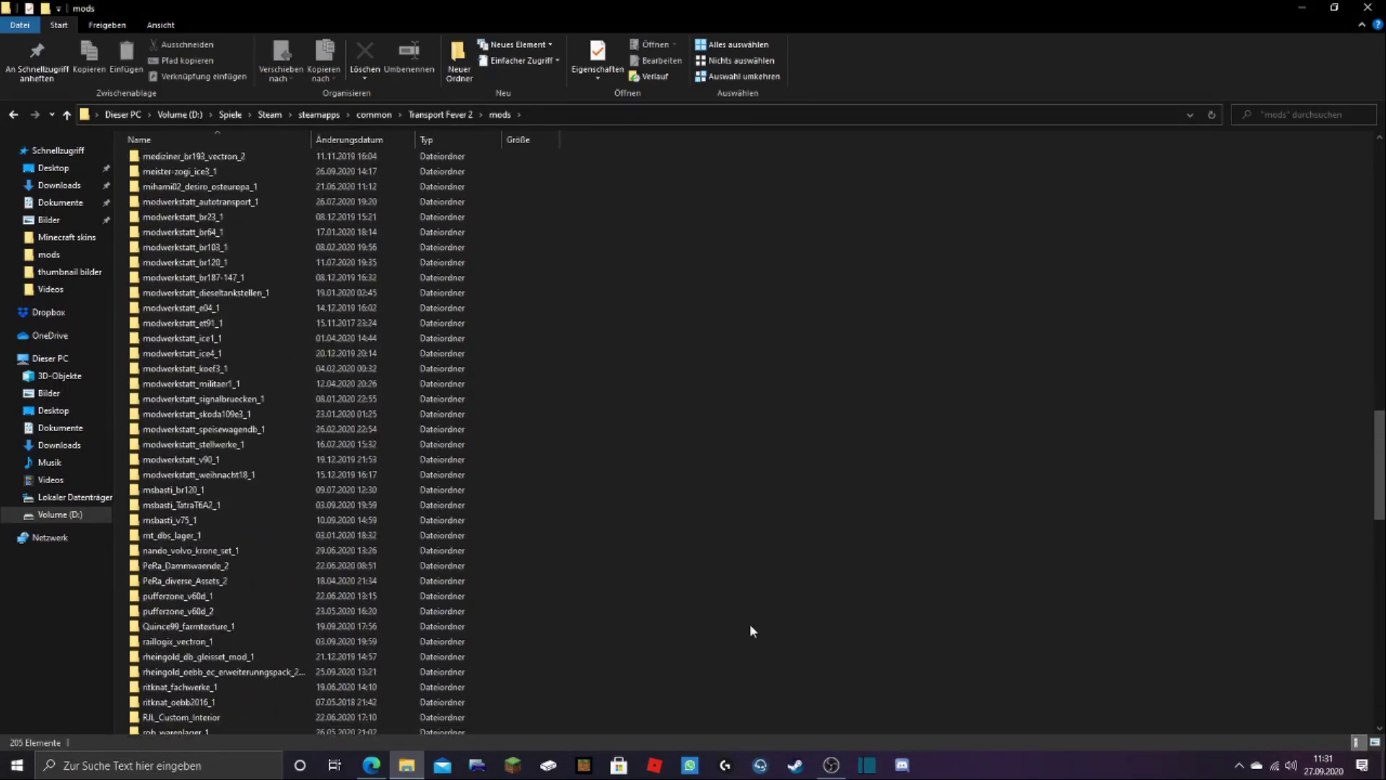
type("eat")
key("Down")
key("Down")
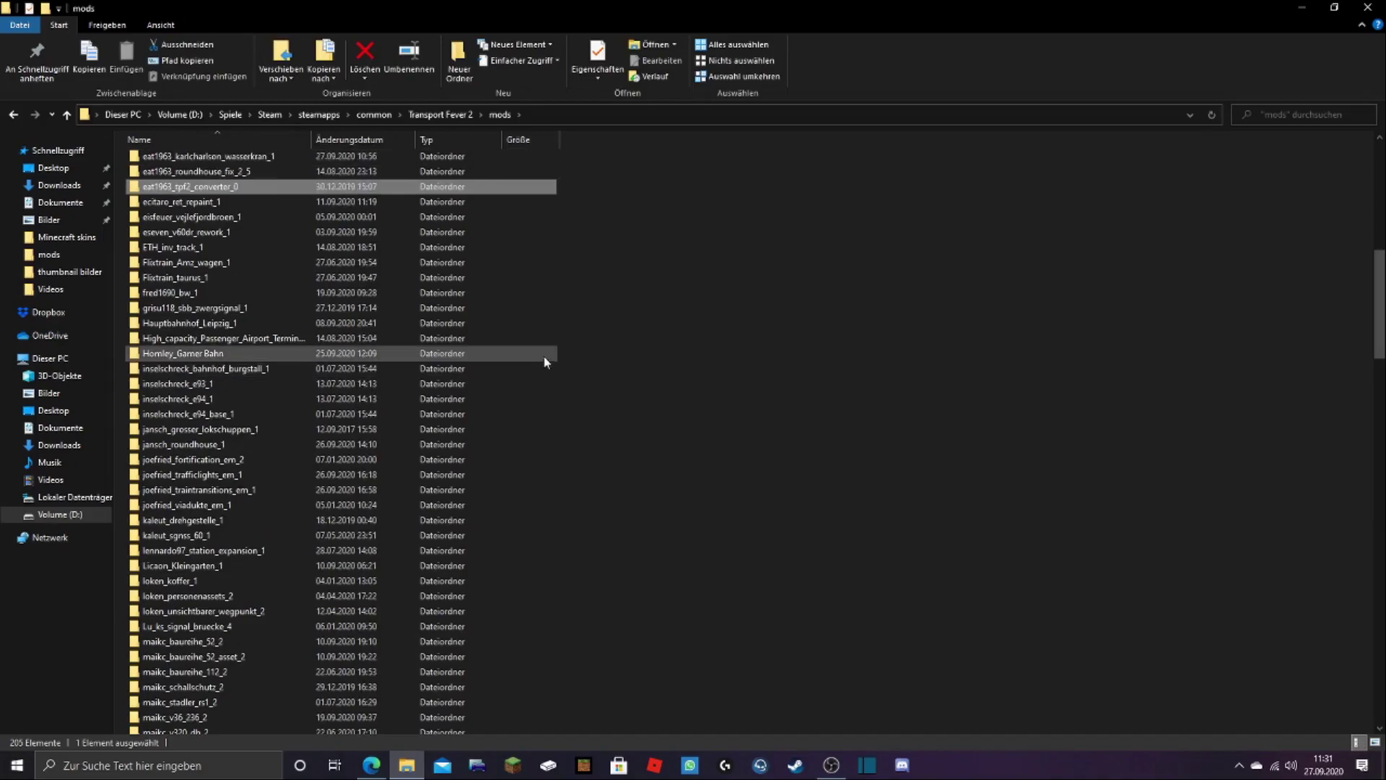
mouse_move(153, 189)
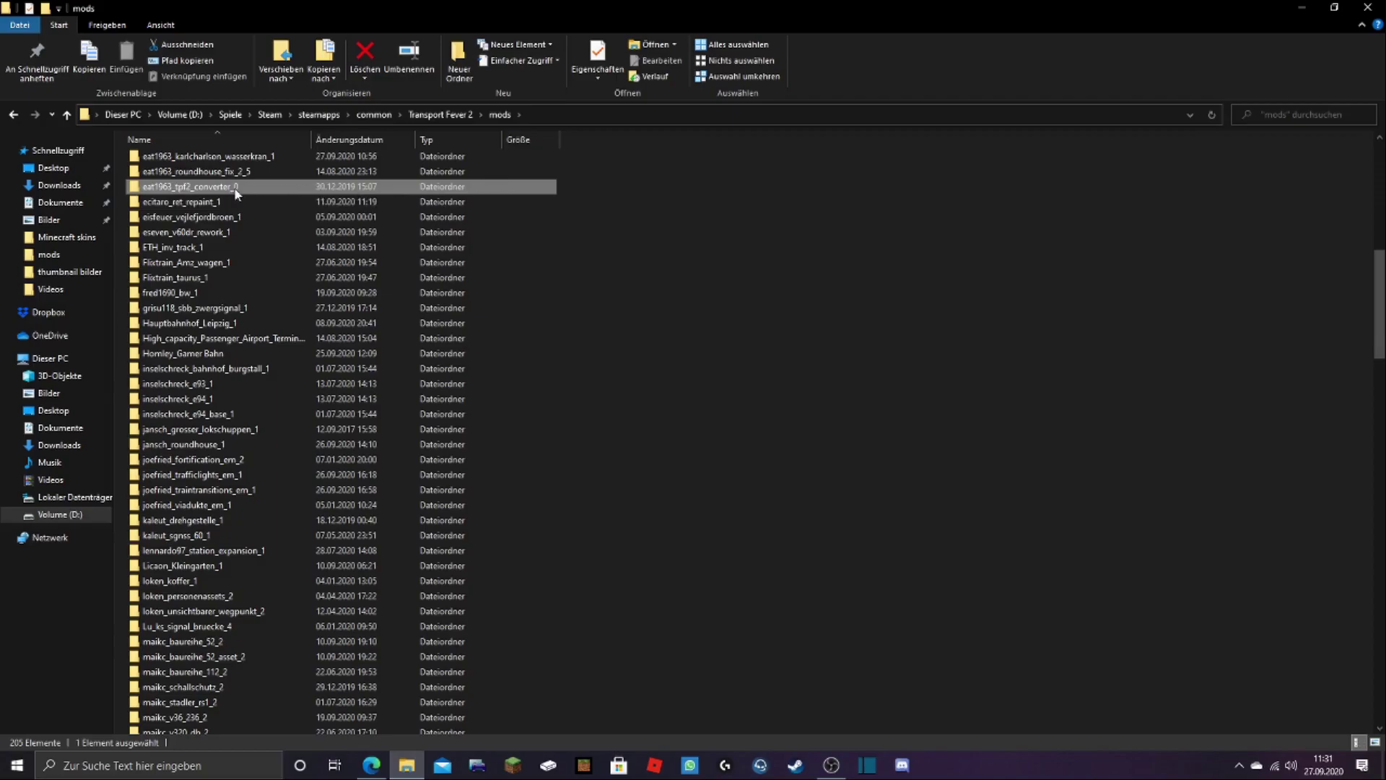
Step: Cut the mod LUA file from the __for user__ subfolder of eat1963_tpf2_converter_0
double_click(213, 187)
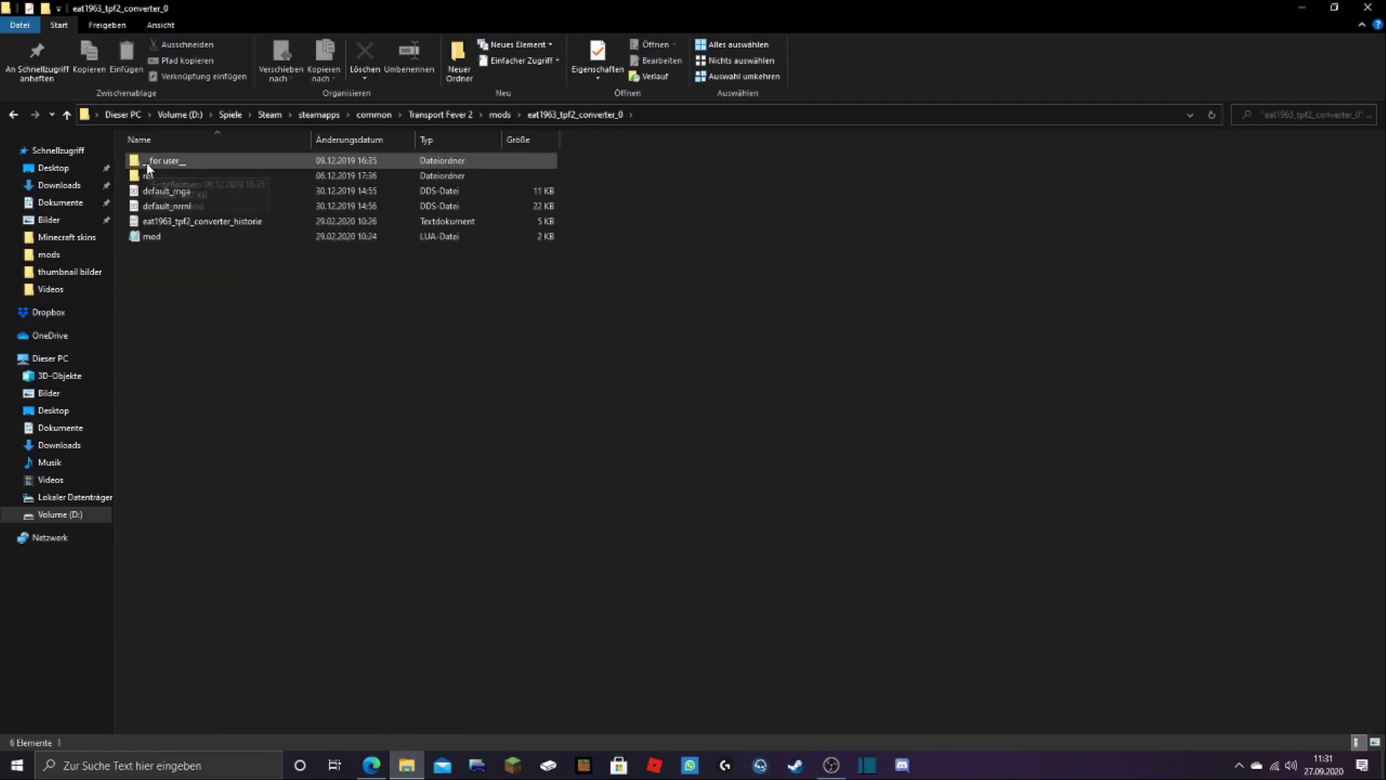
mouse_move(176, 166)
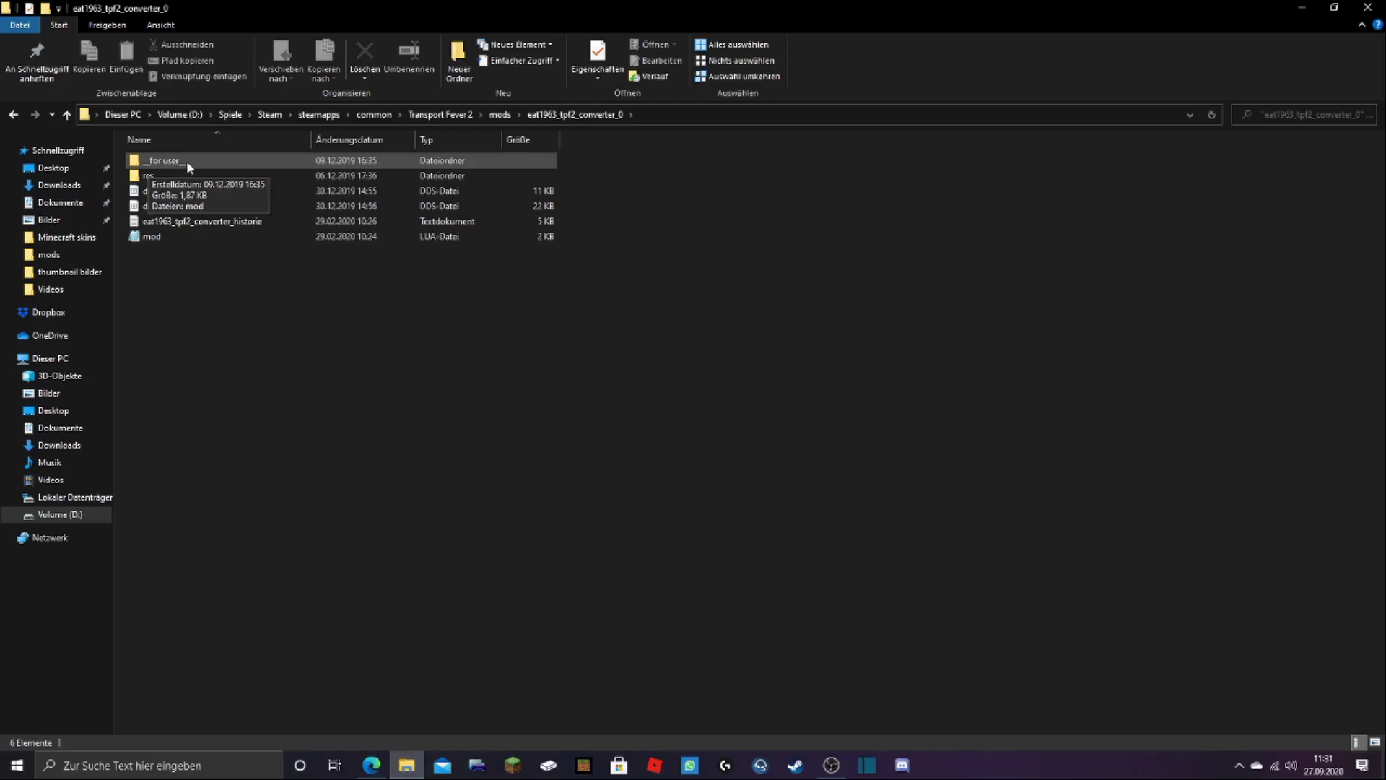
left_click(621, 576)
double_click(186, 160)
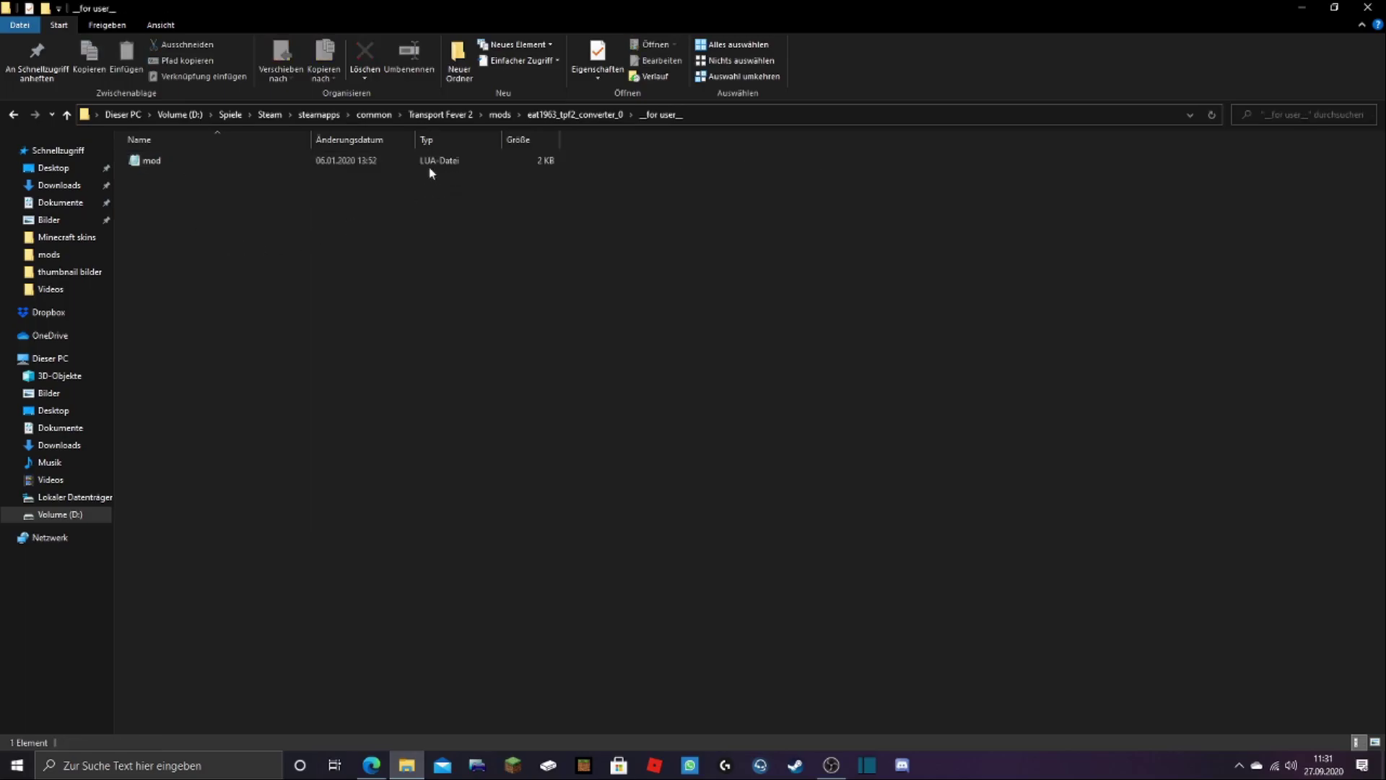
left_click(216, 159)
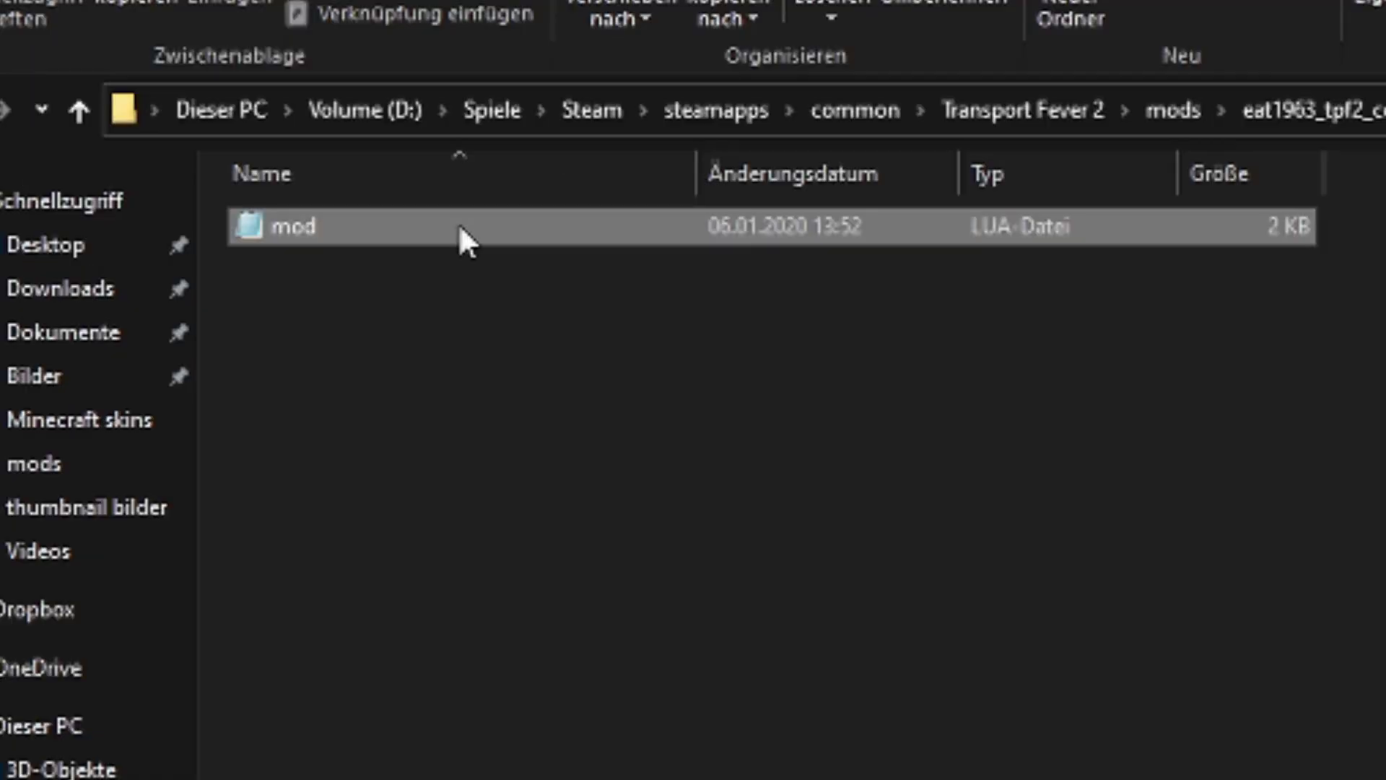
right_click(460, 228)
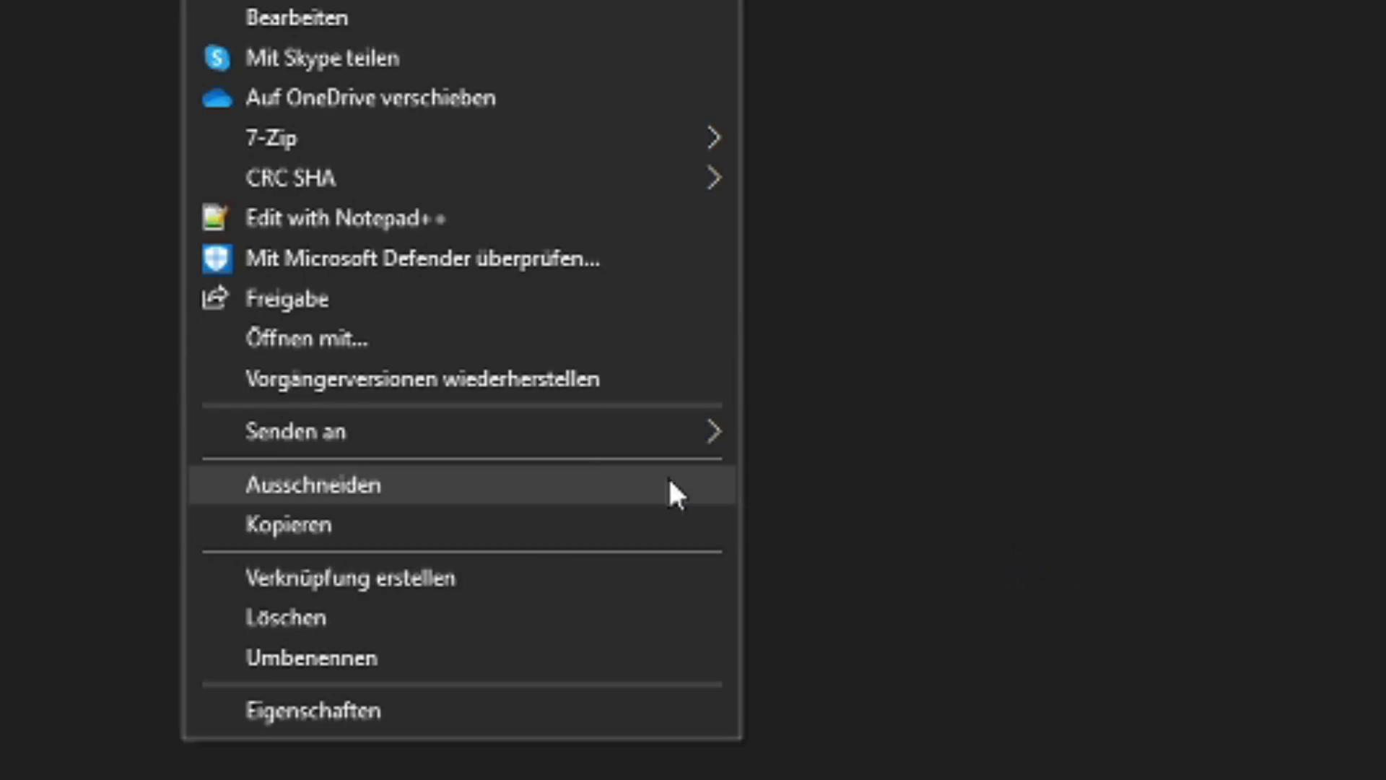
left_click(638, 485)
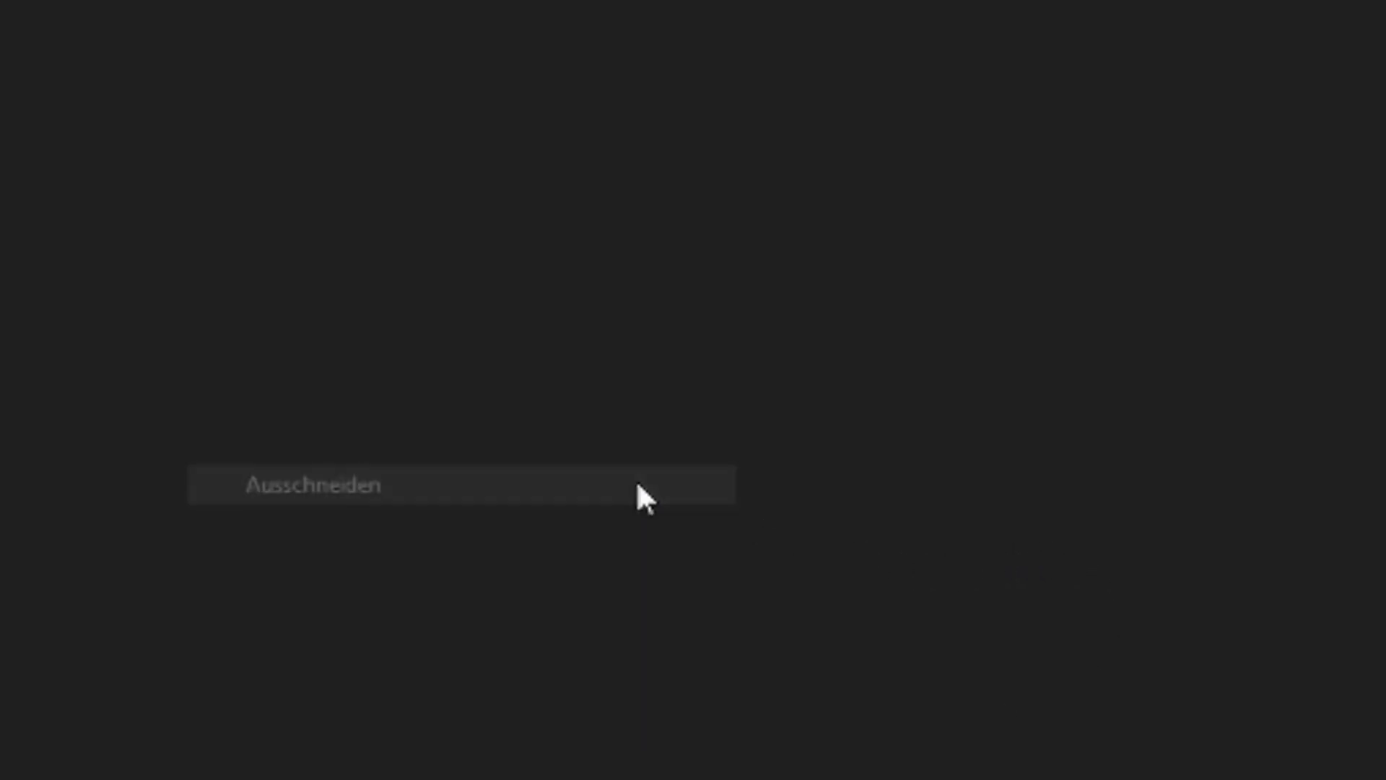
Step: Return to the mods folder and open the jansch_grosser_lokschuppen_1 folder
left_click(502, 116)
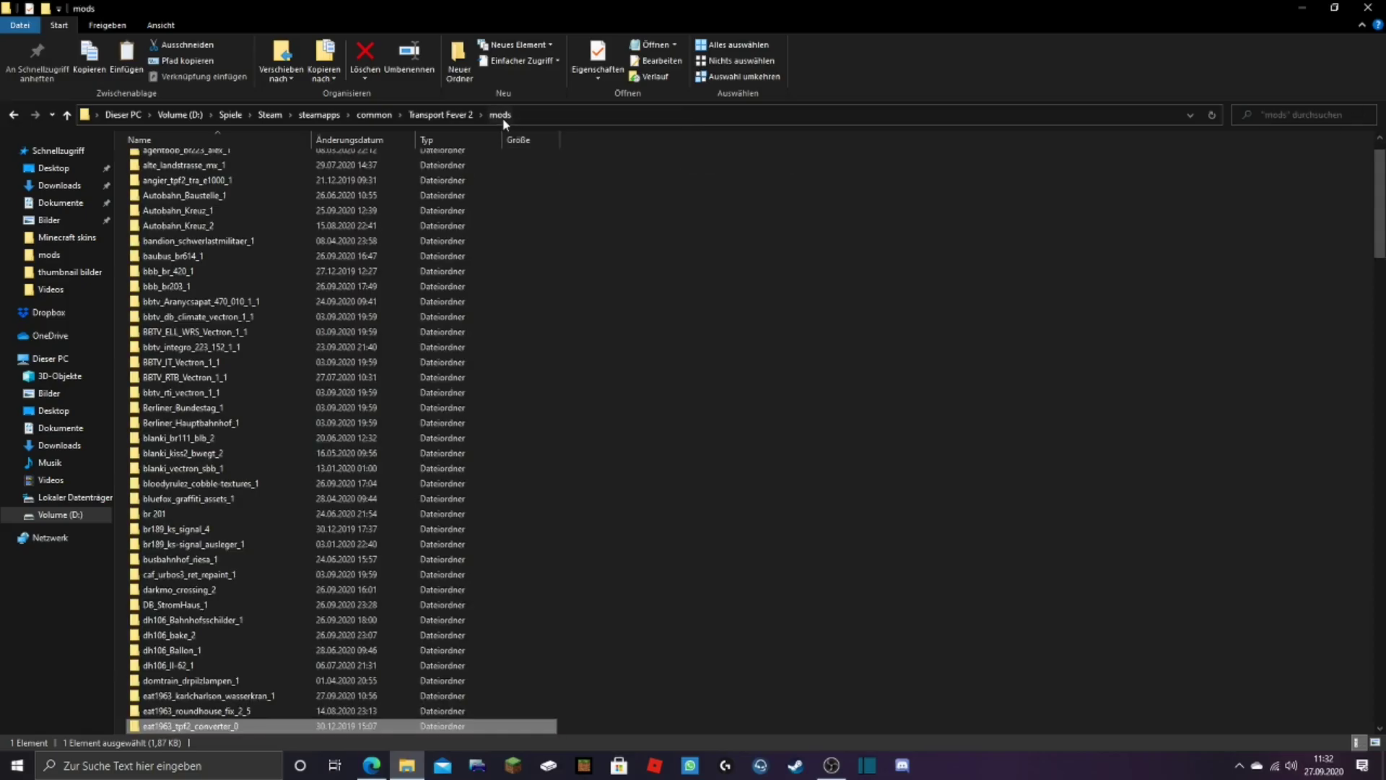
scroll(612, 366, "down", 5)
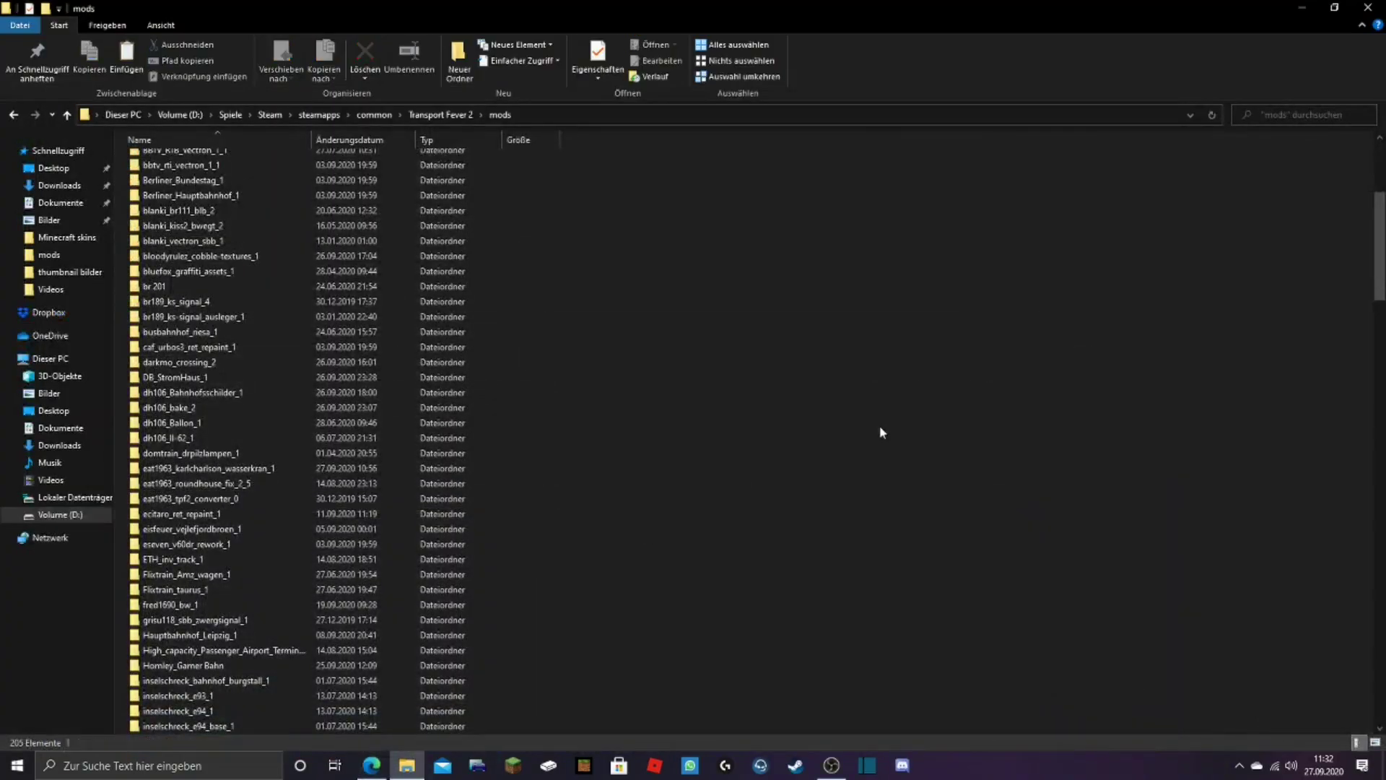
scroll(758, 422, "down", 13)
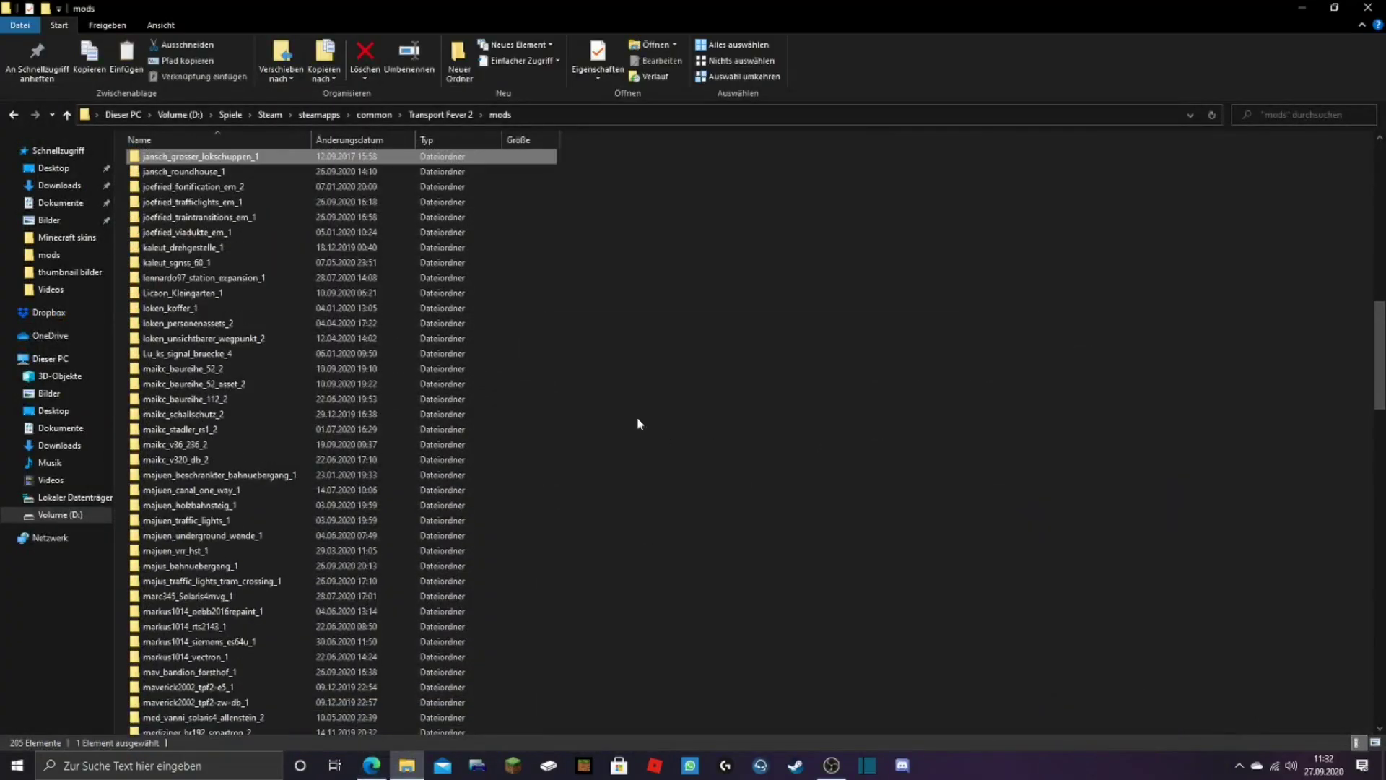
left_click(231, 158)
double_click(223, 158)
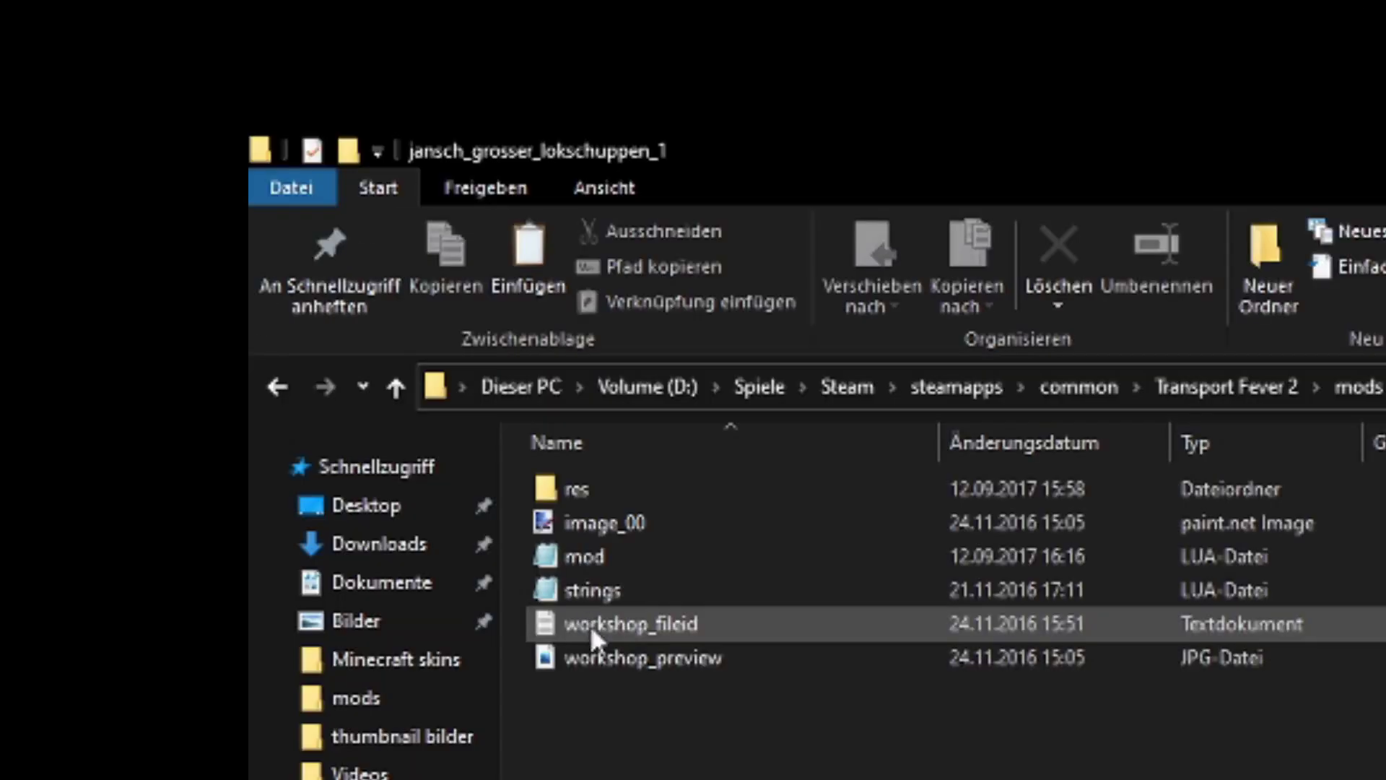
Step: Rename the existing mod LUA file in jansch_grosser_lokschuppen_1 as mod1
left_click(606, 553)
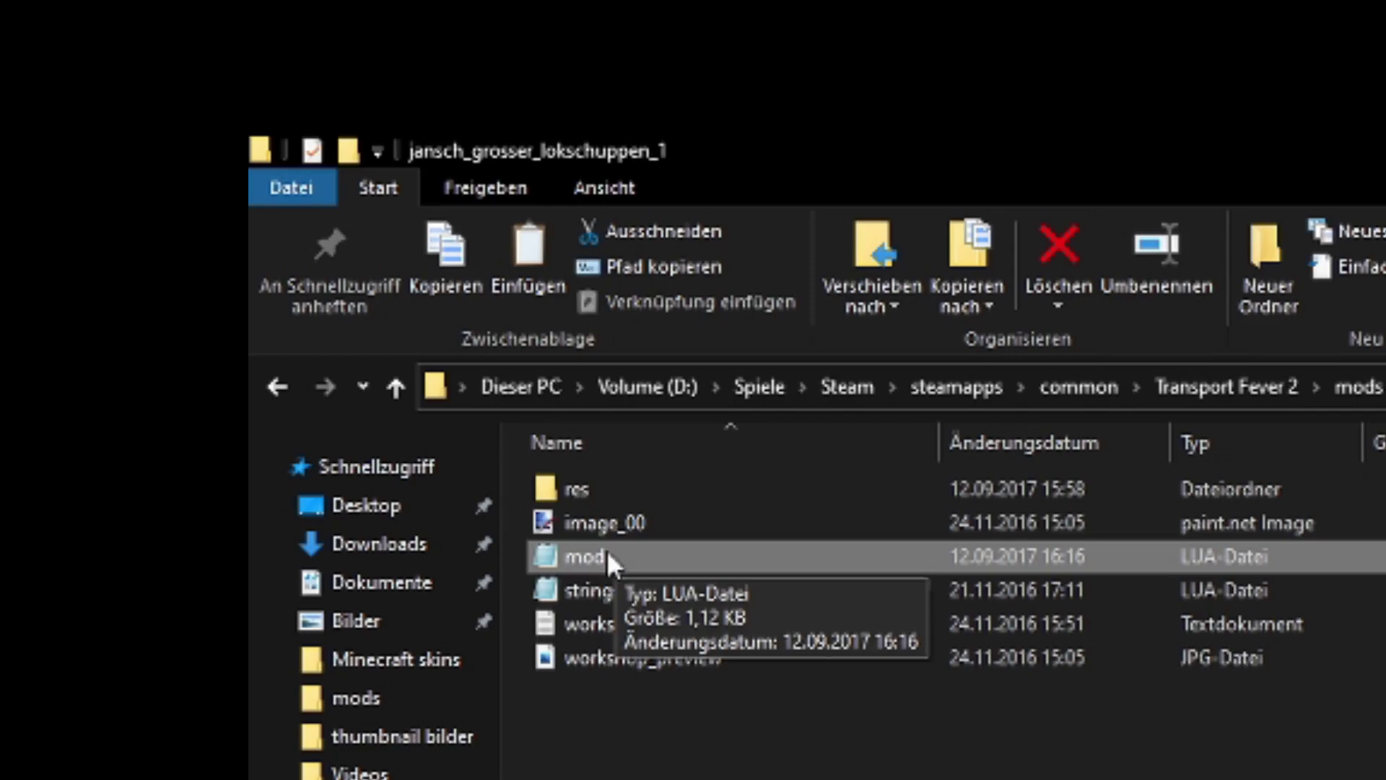
left_click(606, 553)
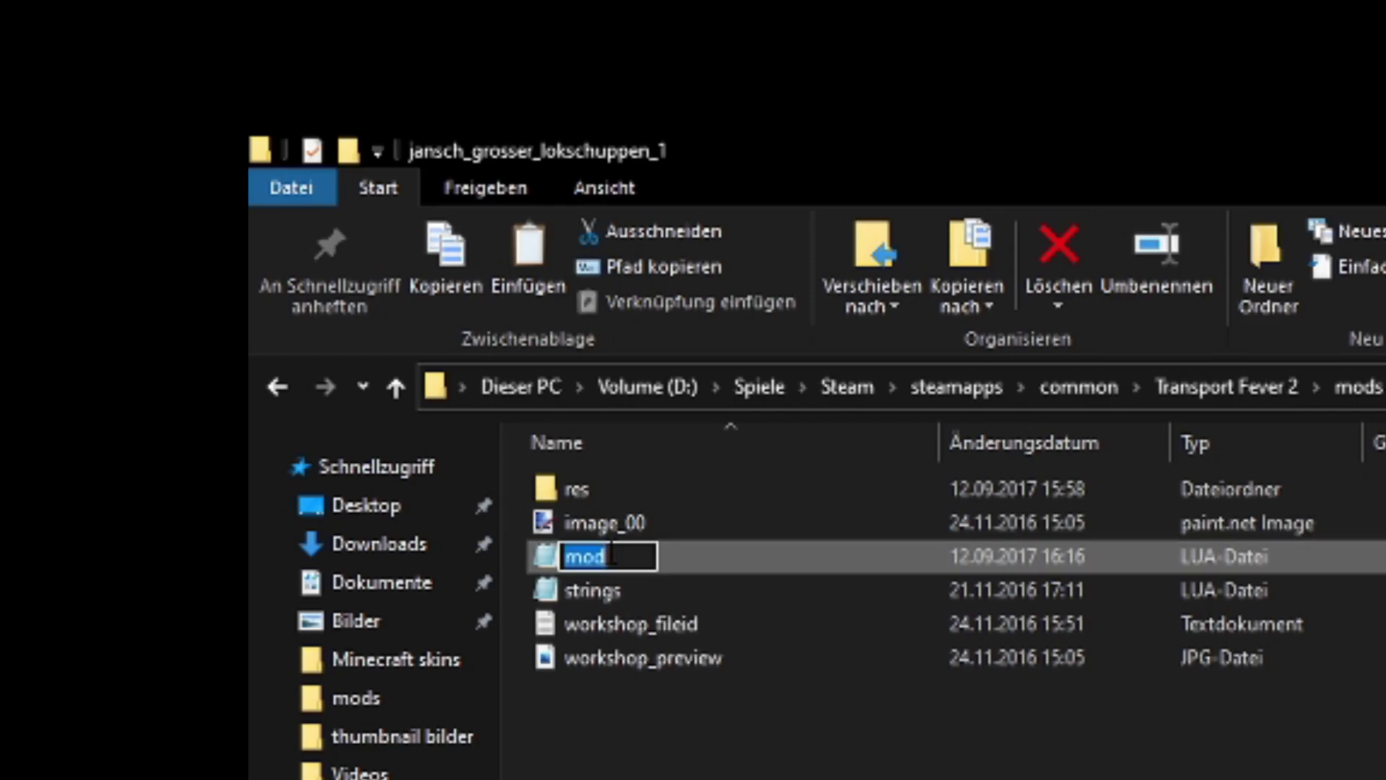
left_click(612, 555)
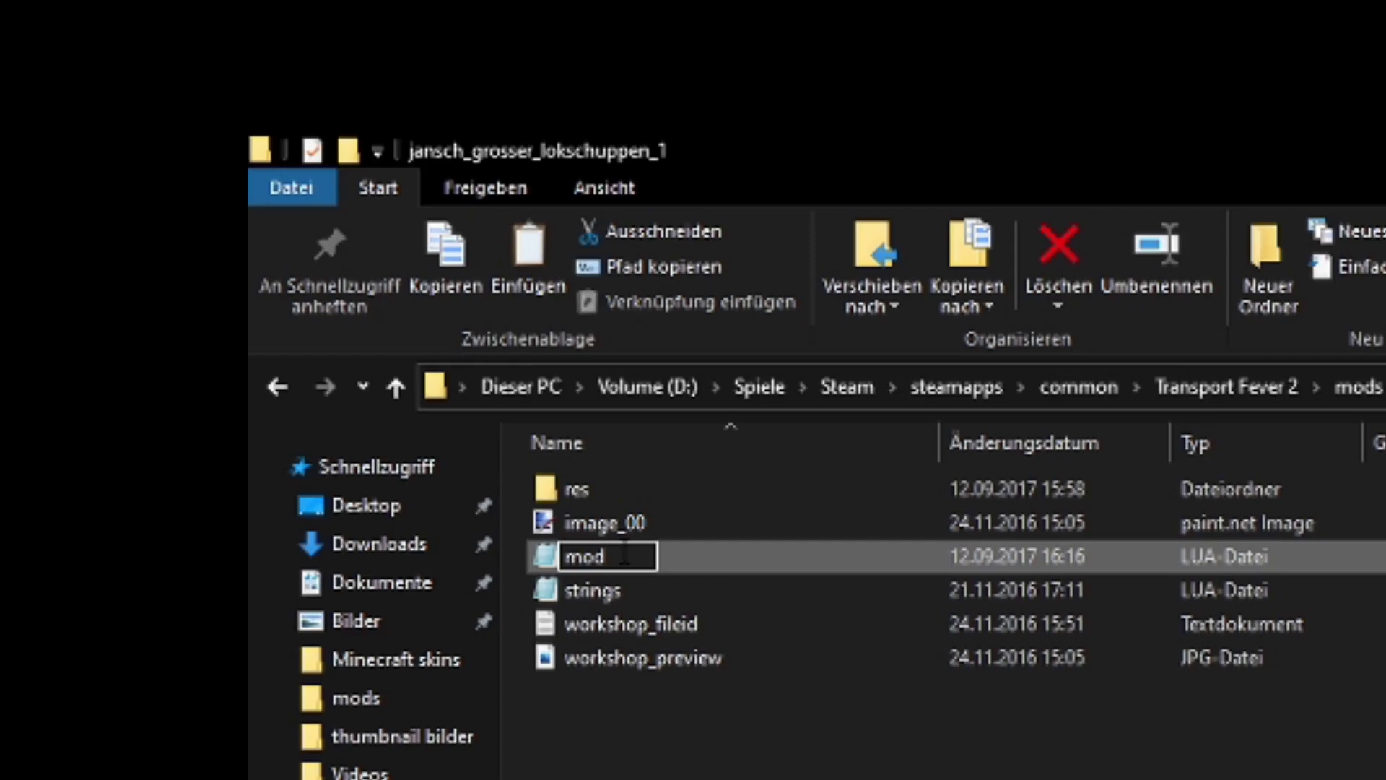
type("1")
left_click(722, 714)
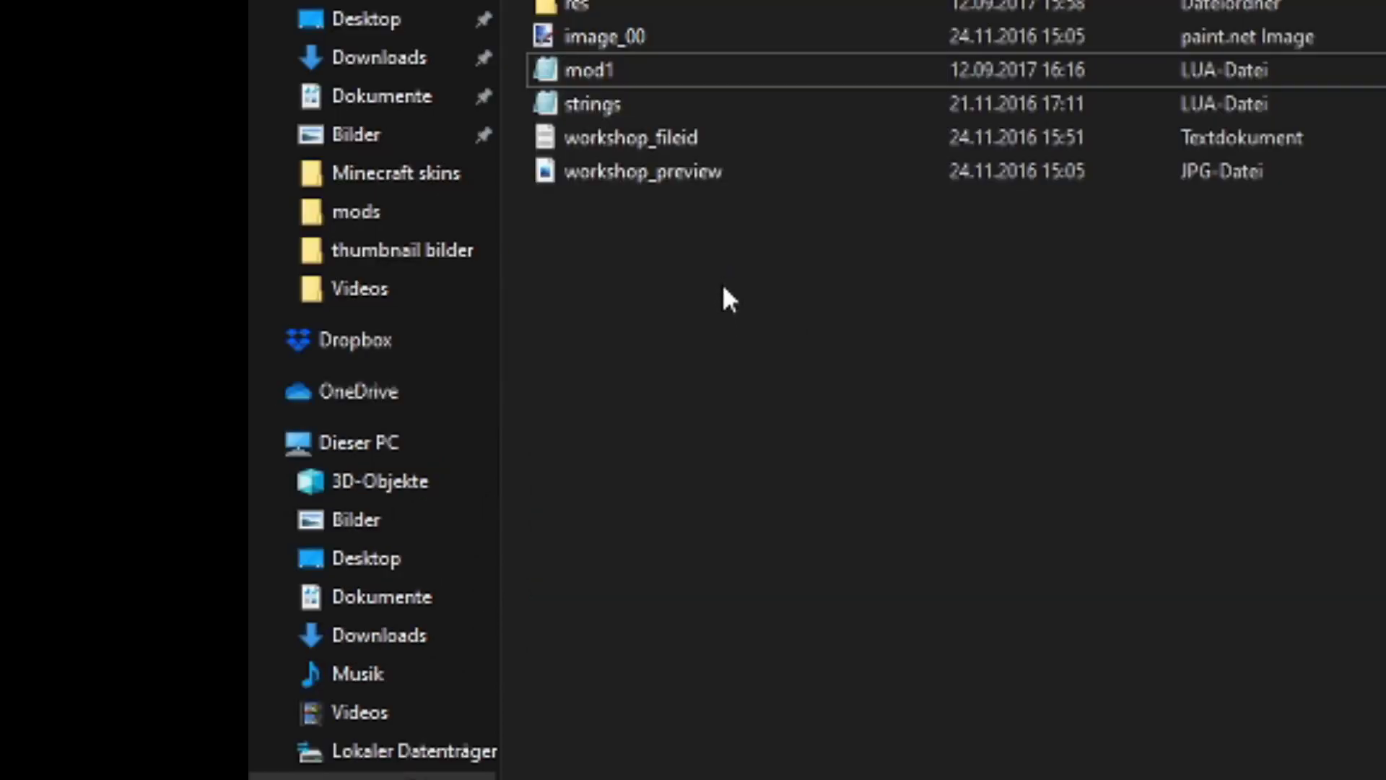
Step: Paste the converter's mod LUA file into the jansch_grosser_lokschuppen_1 folder
right_click(724, 299)
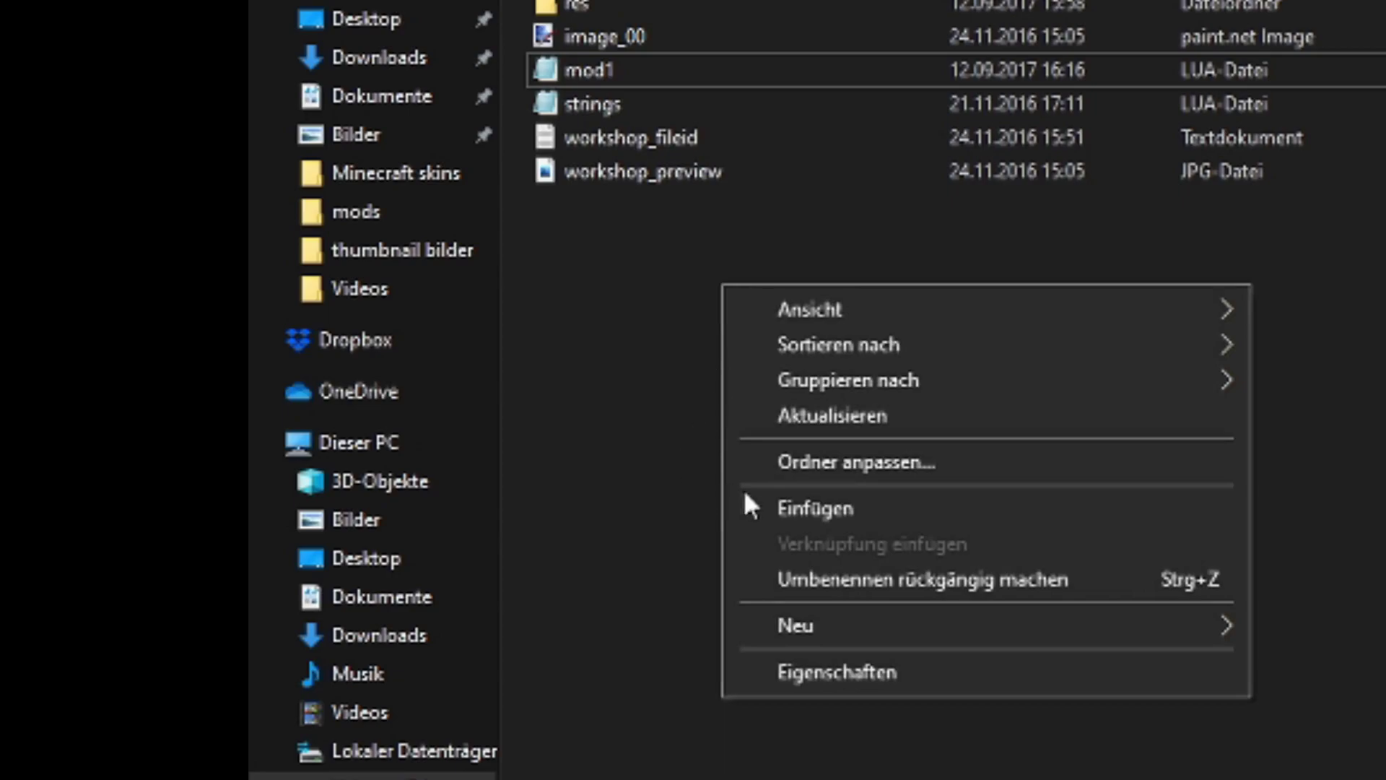
left_click(825, 500)
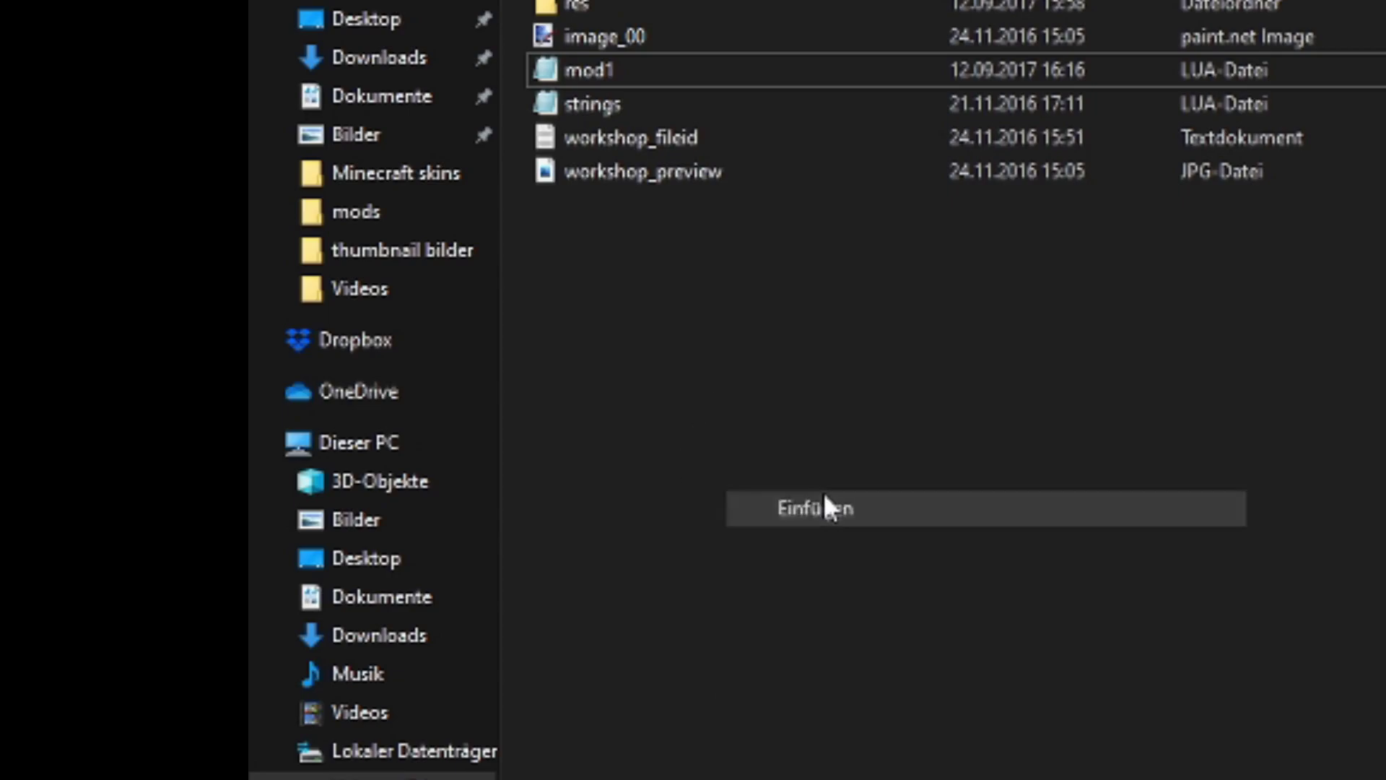
left_click(821, 488)
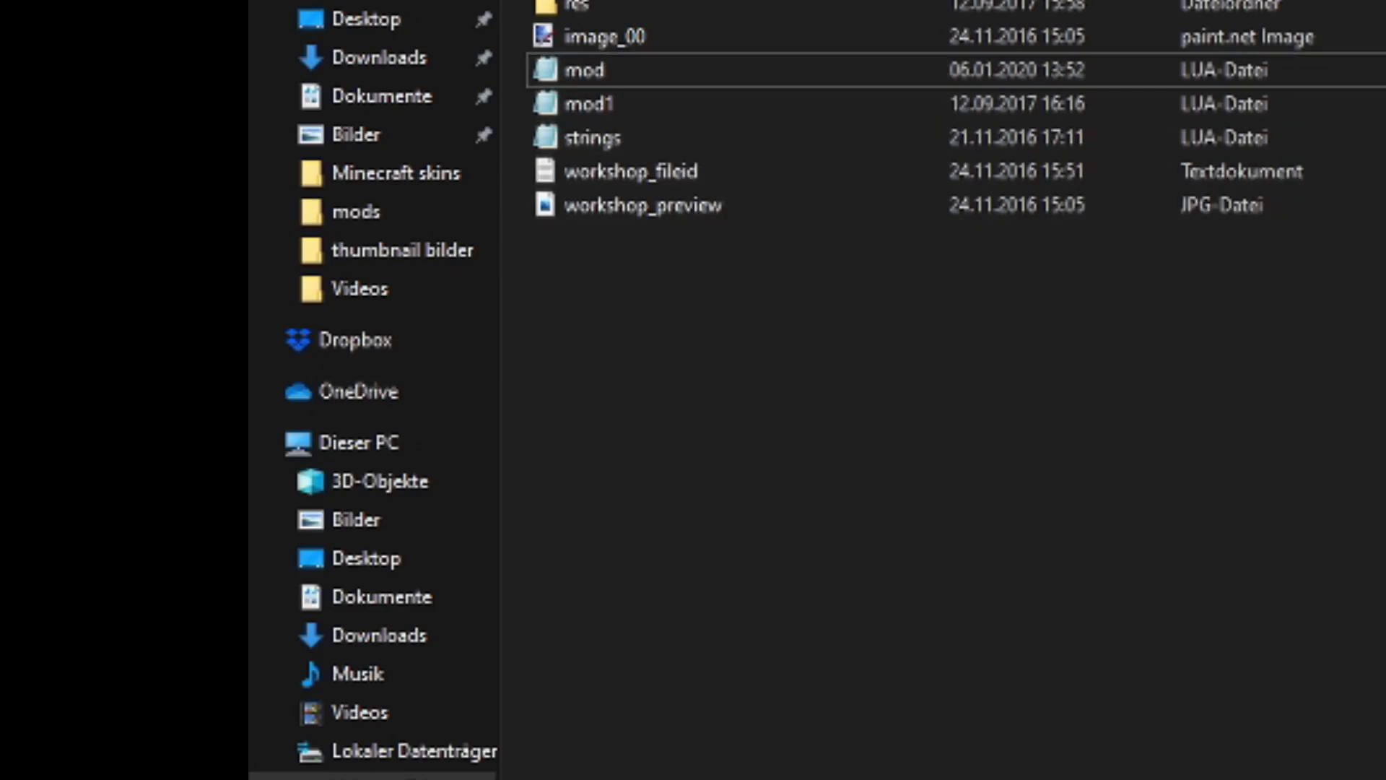
Step: Launch Transport Fever 2 from the desktop and start creating a new free game
key("super+Right")
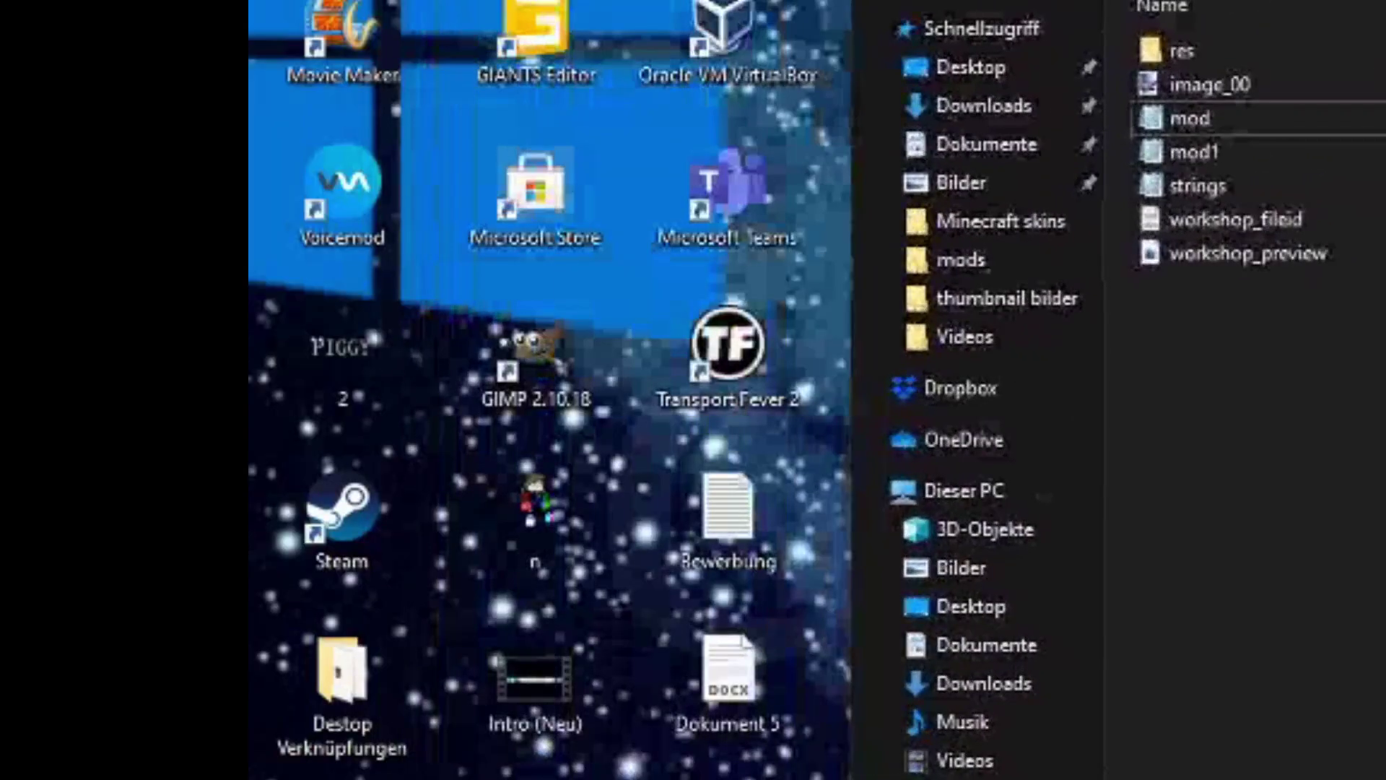
double_click(747, 339)
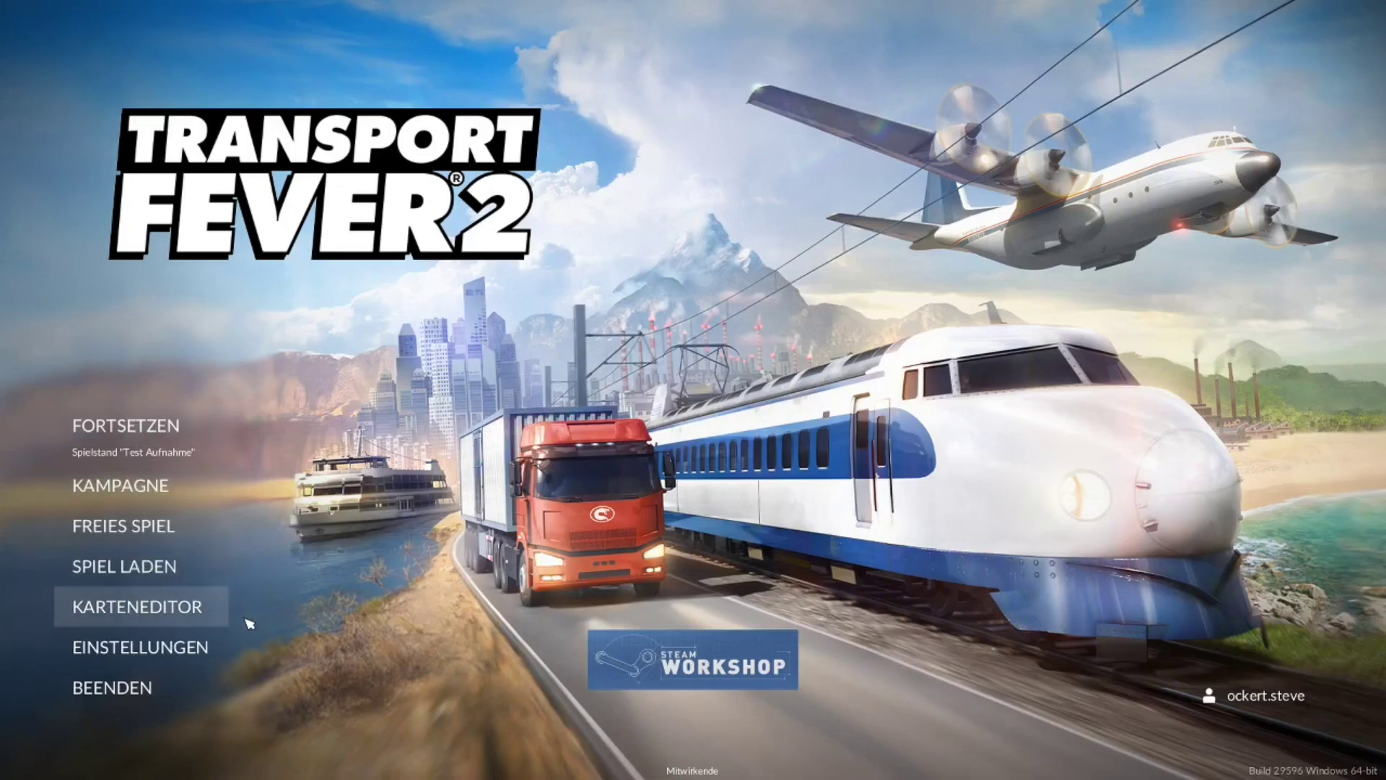
left_click(208, 536)
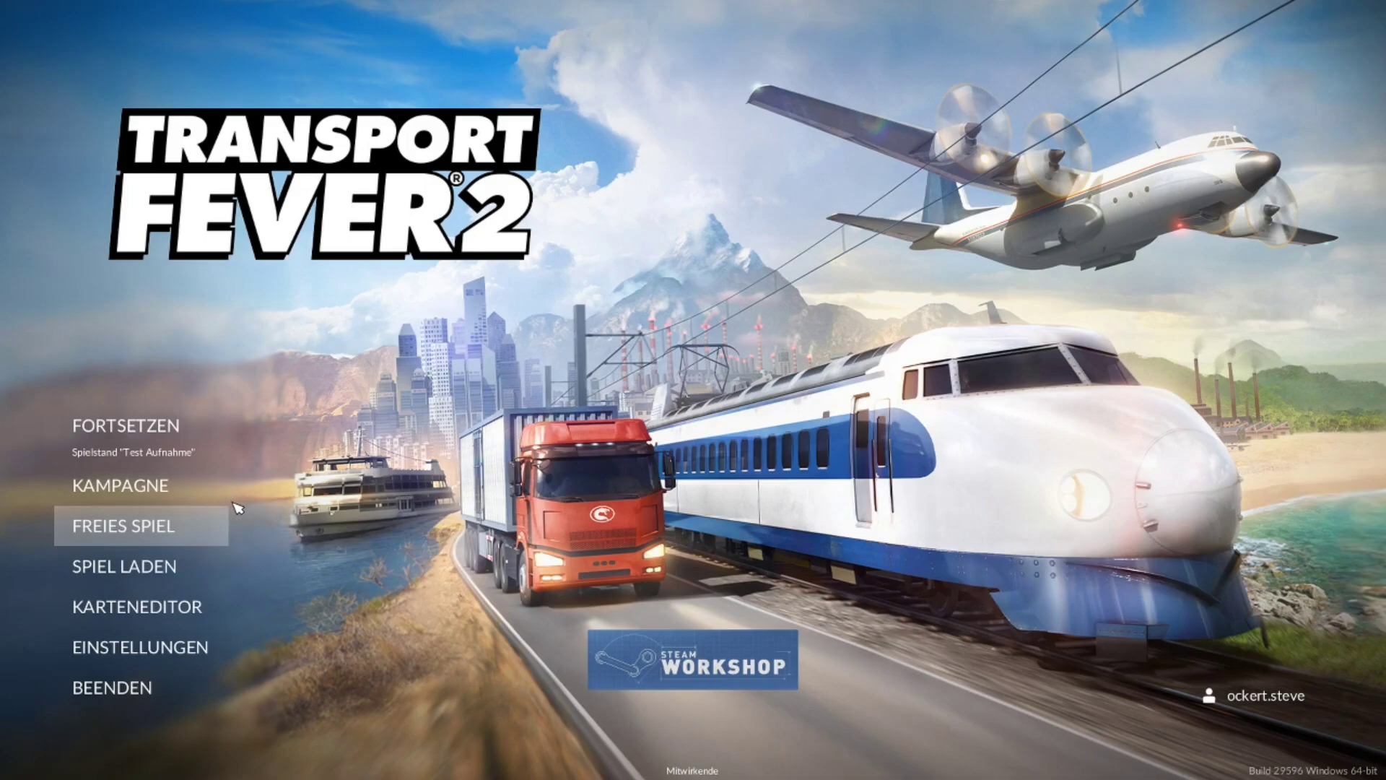
left_click(190, 525)
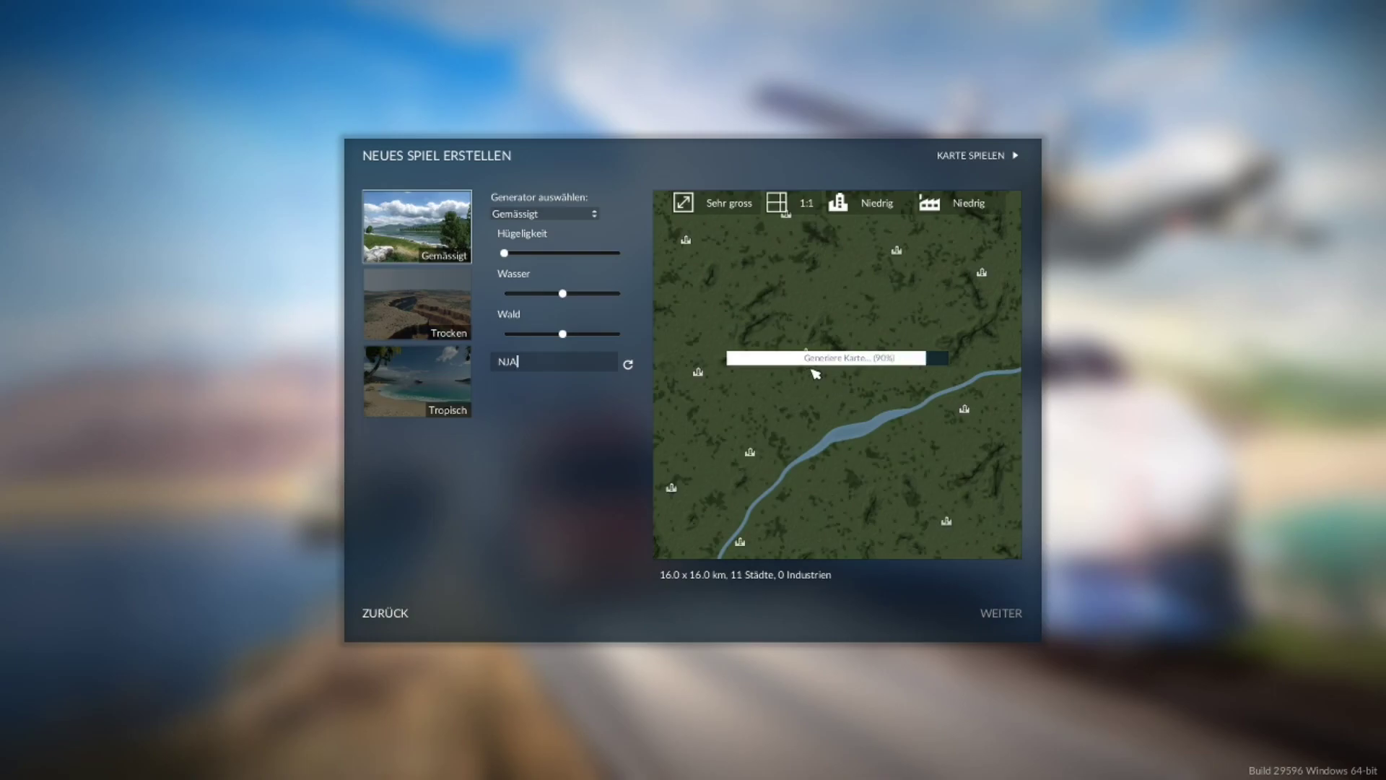
Step: In the new game's advanced settings, activate the mods TPF->TPF2 Mod-Konverter 0.17 and TPF1 --> TPF2 - User mod.lua 1.1
left_click(1000, 614)
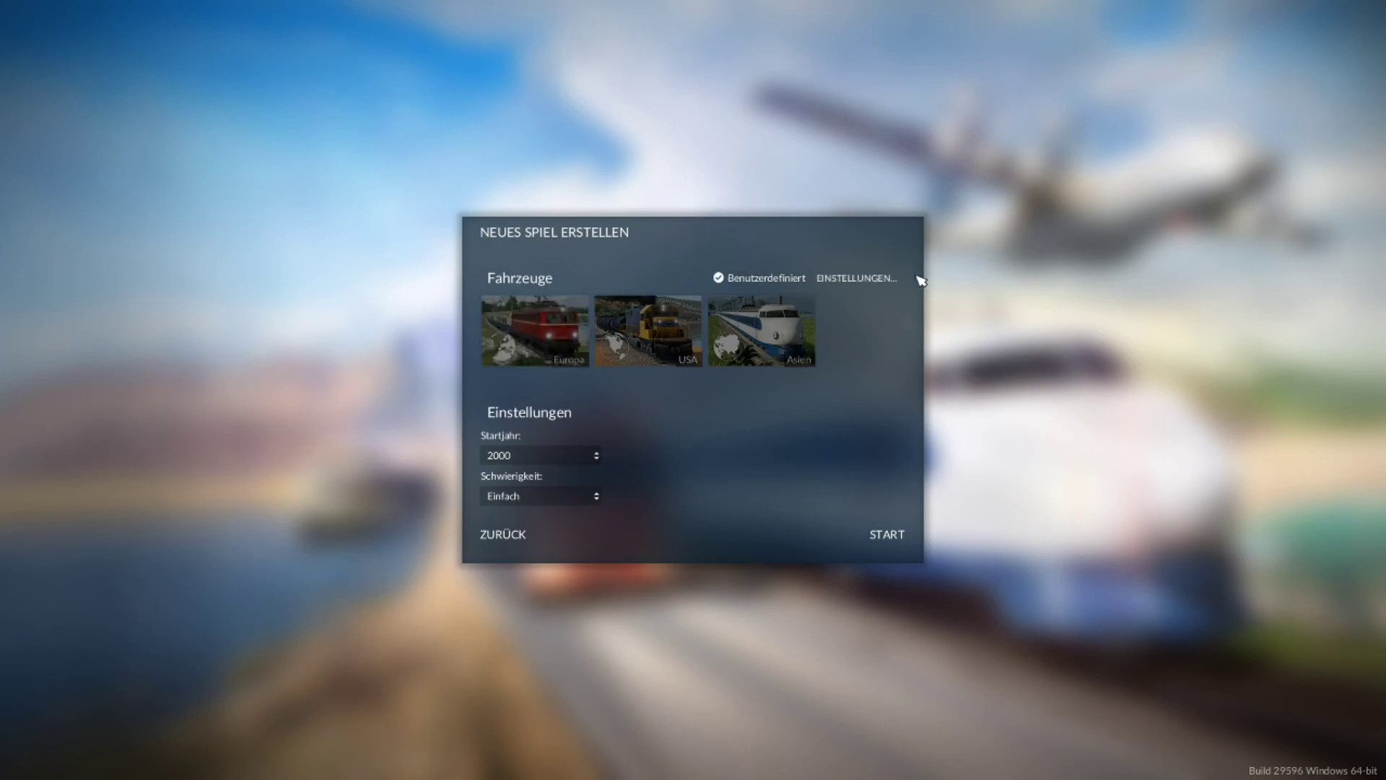
left_click(887, 283)
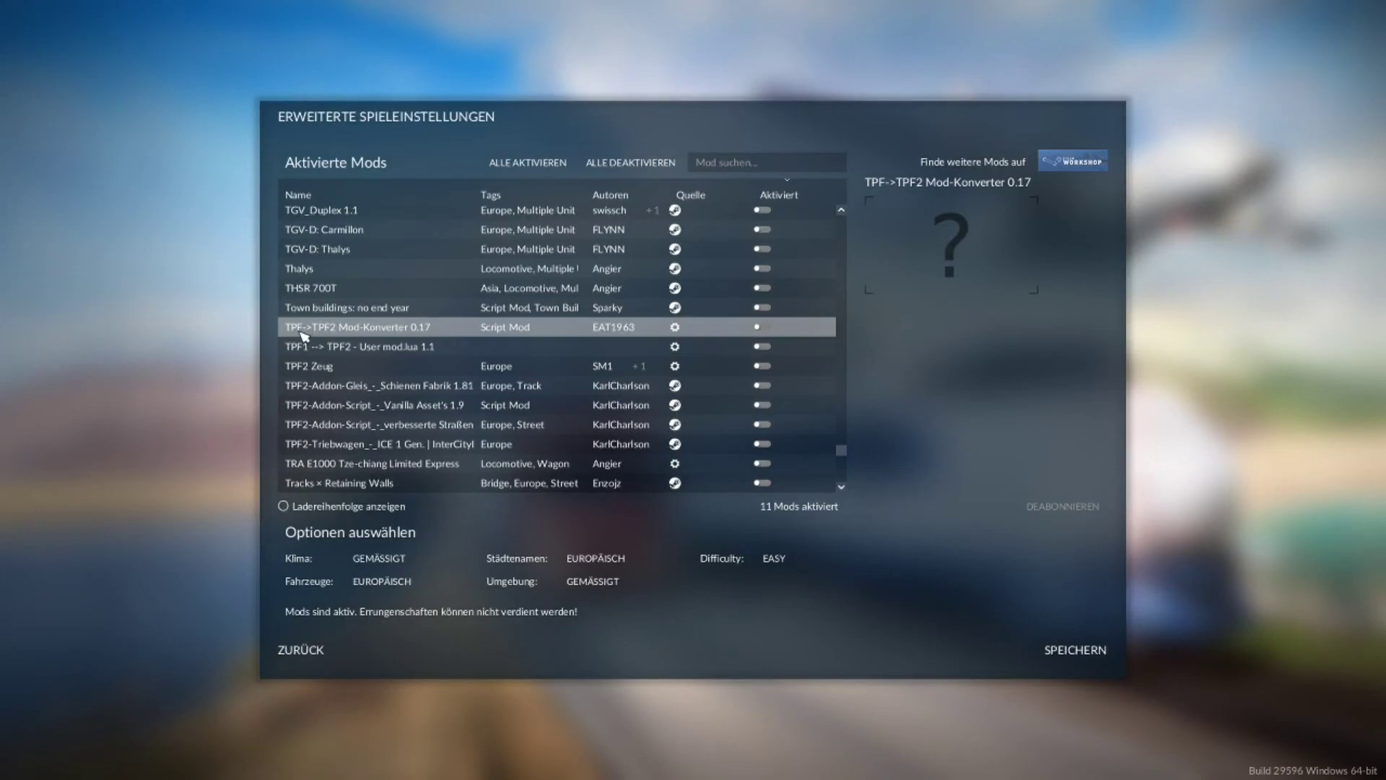
left_click(406, 344)
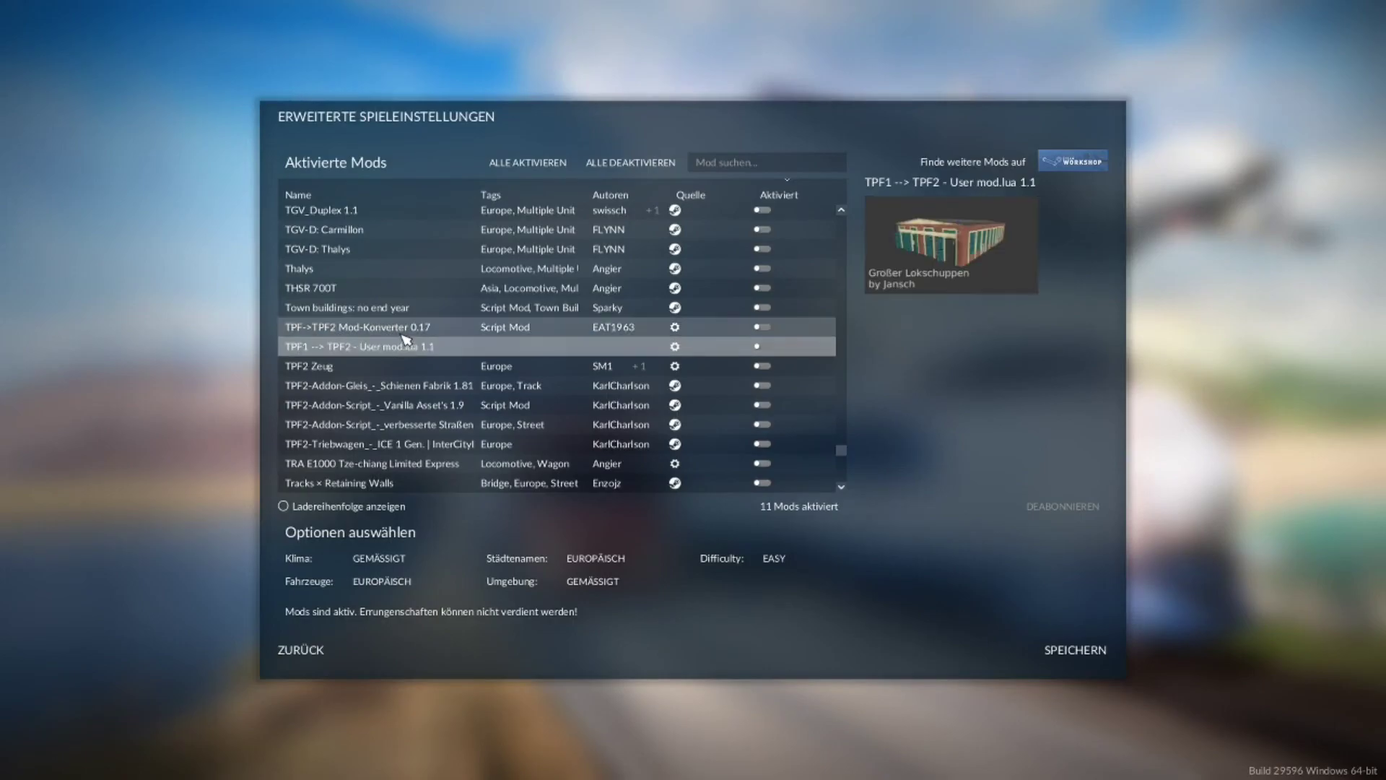
left_click(397, 329)
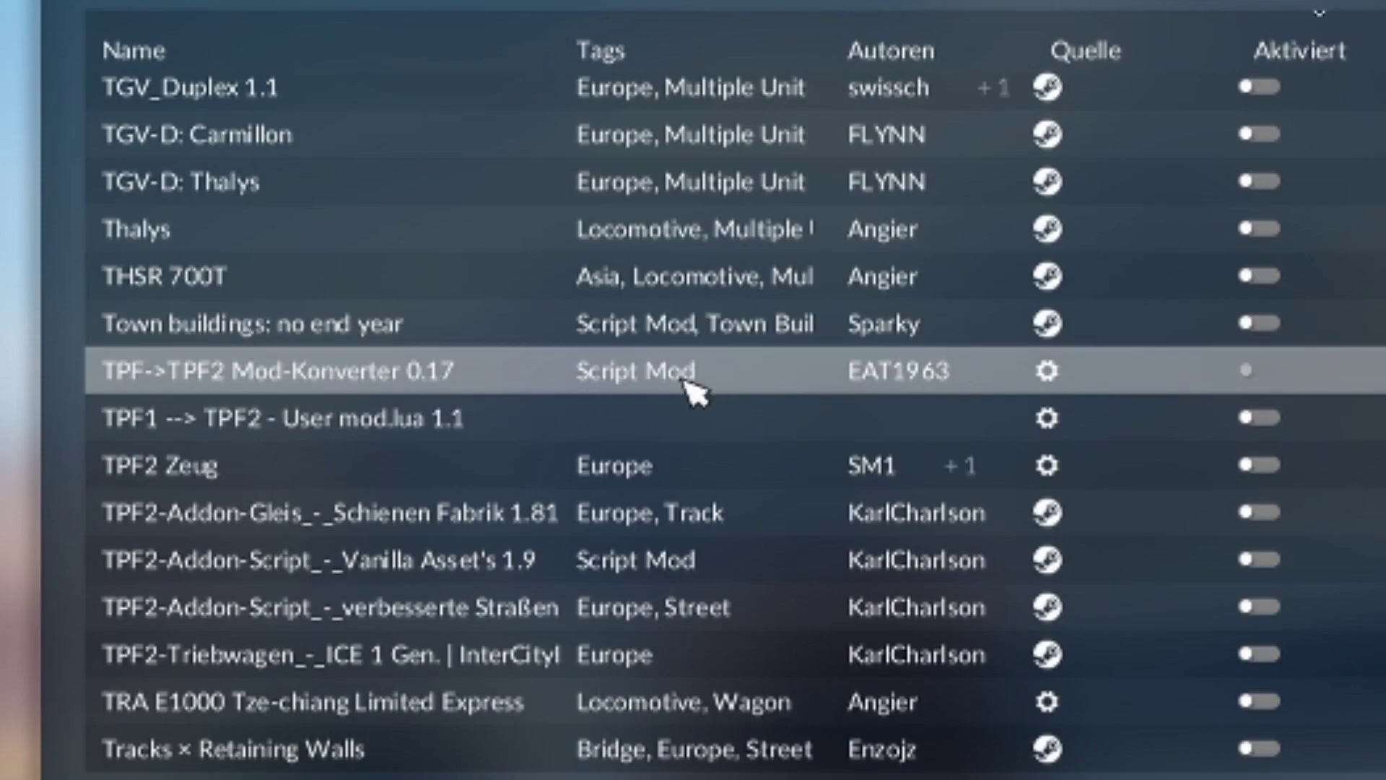
left_click(608, 424)
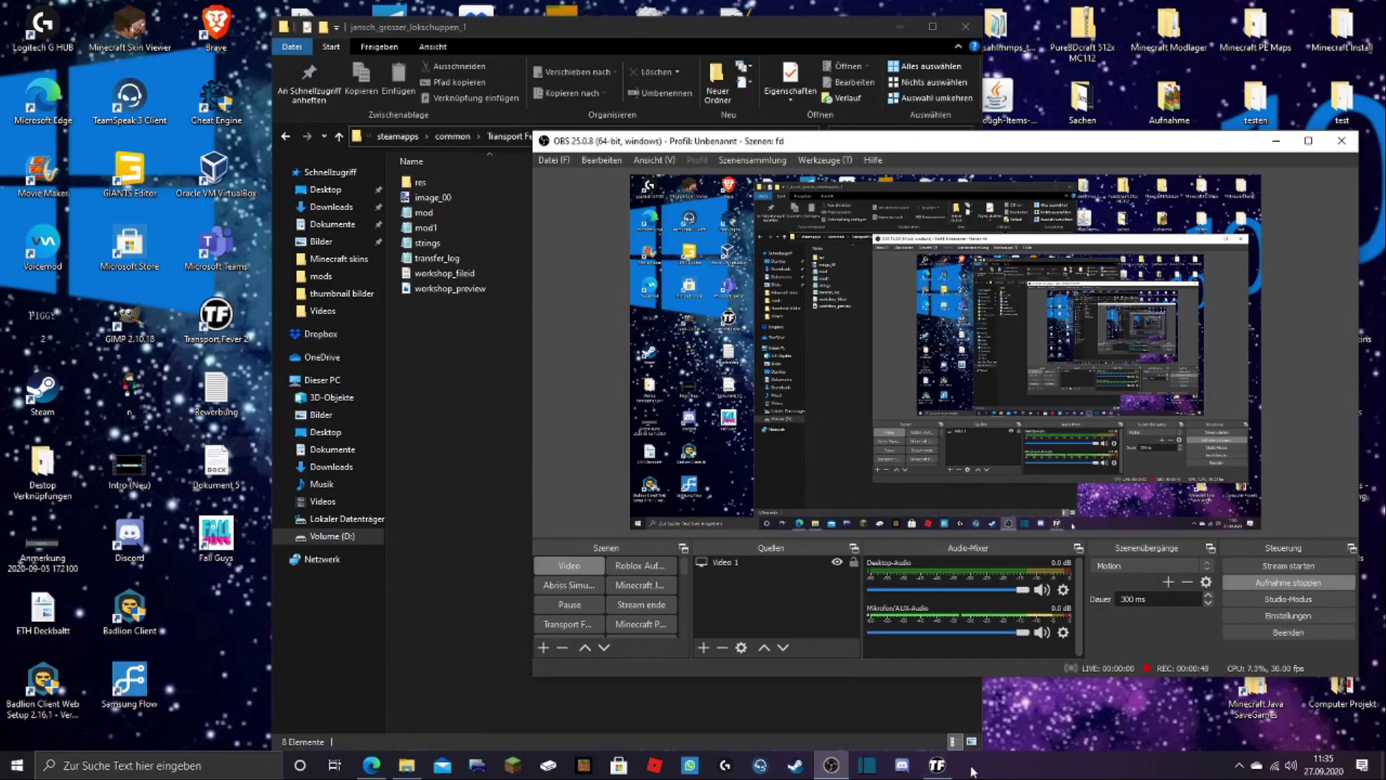
Step: Switch back to Transport Fever 2 and deactivate the TPF->TPF2 Mod-Konverter 0.17 and TPF1 --> TPF2 - User mod.lua 1.1 mods
mouse_move(956, 768)
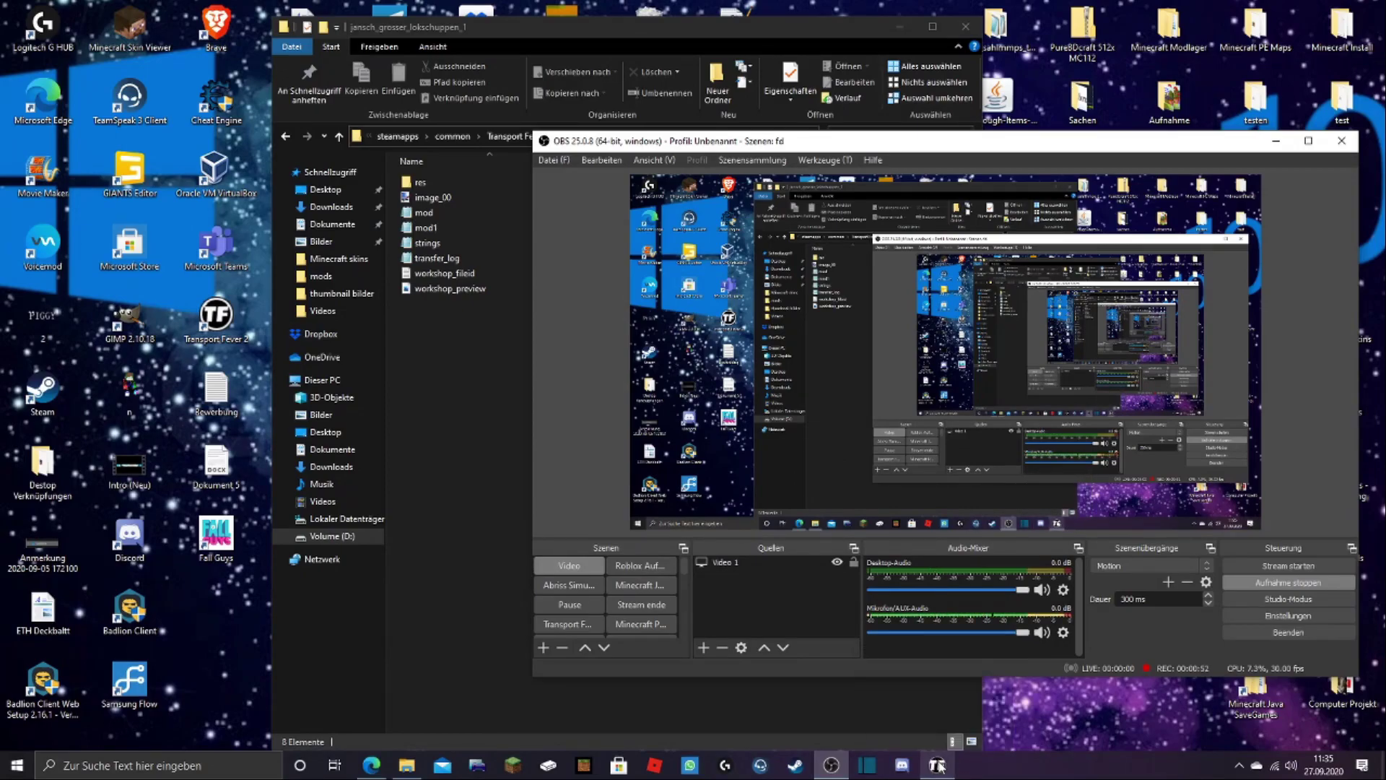
left_click(941, 764)
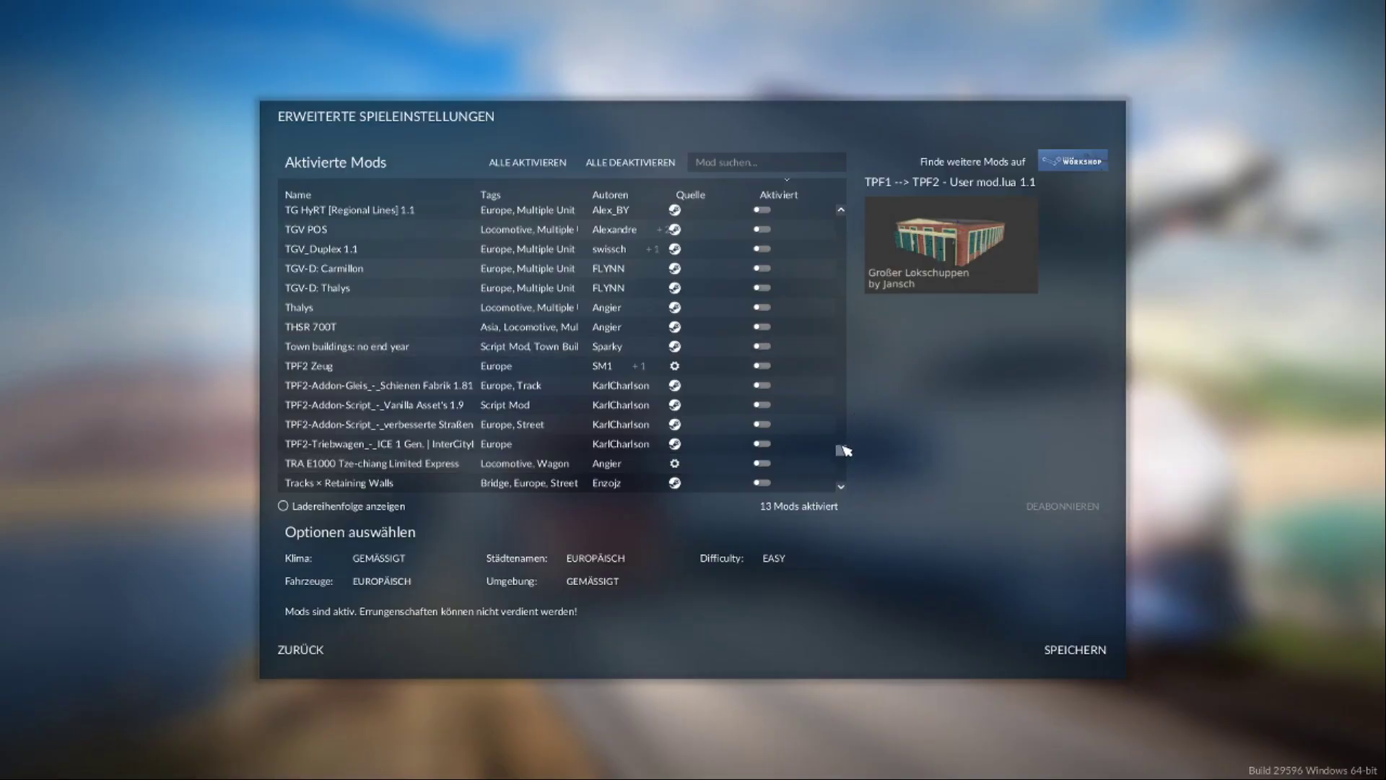
left_click_drag(843, 447, 846, 218)
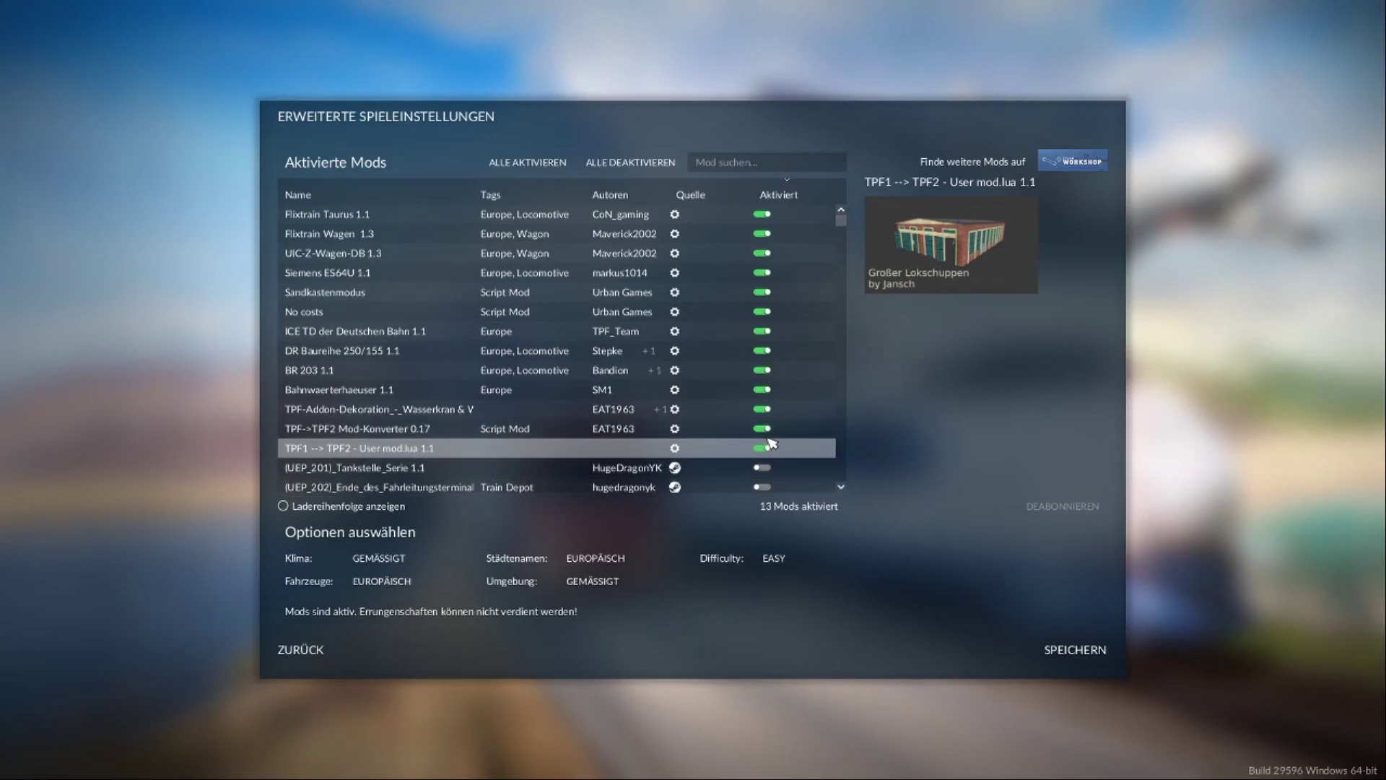
double_click(709, 440)
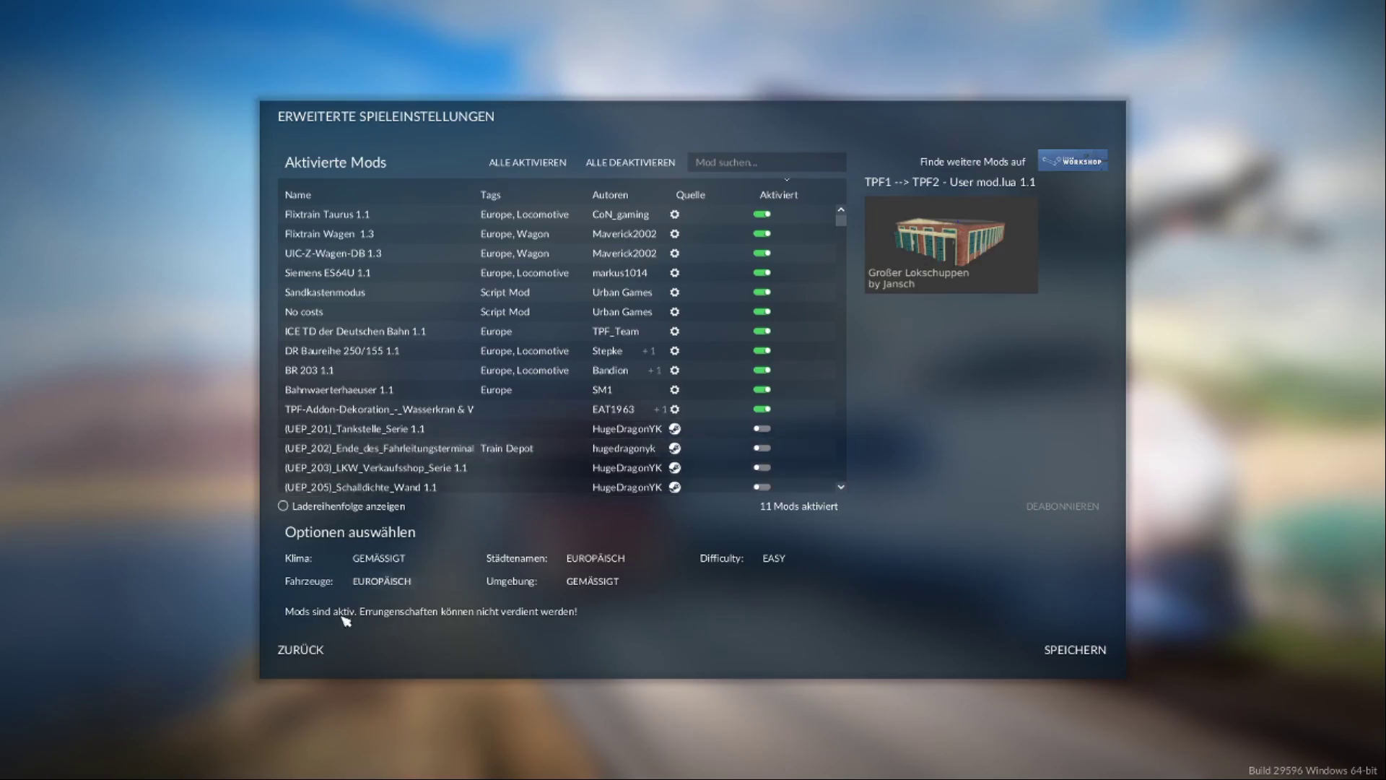
Step: Leave the new game setup without saving the advanced settings and quit the game to the desktop
left_click(318, 654)
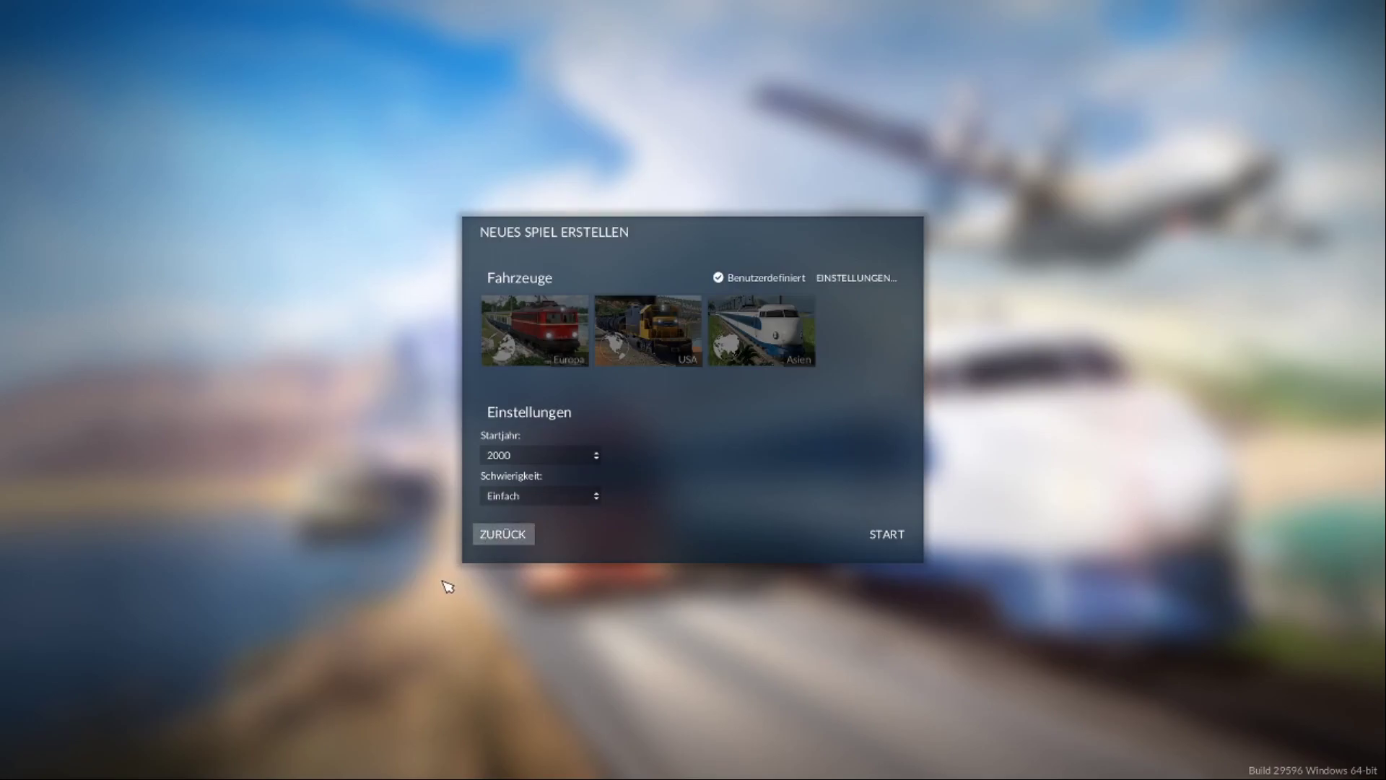
key("Return")
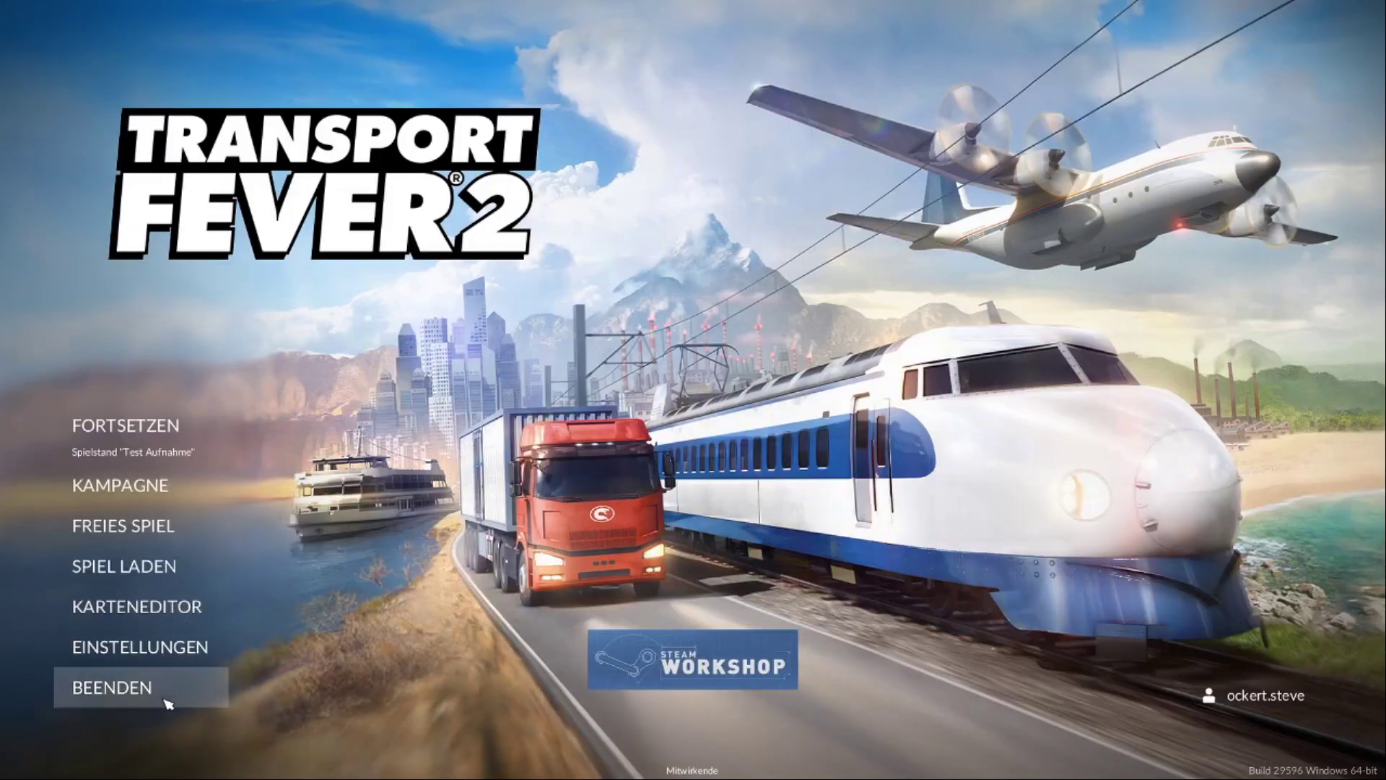
left_click(170, 682)
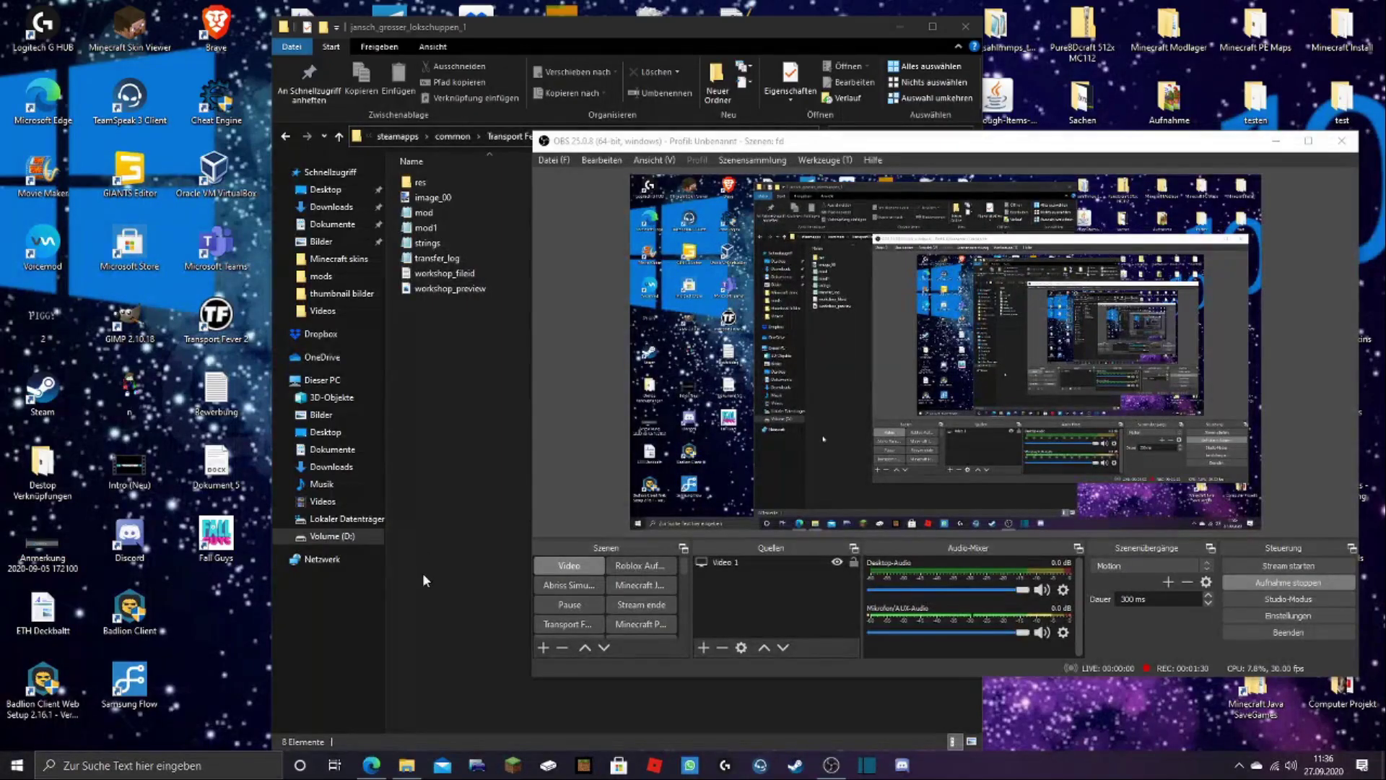
Step: Bring the jansch_grosser_lokschuppen_1 folder window to the front and minimize the OBS window
left_click(422, 573)
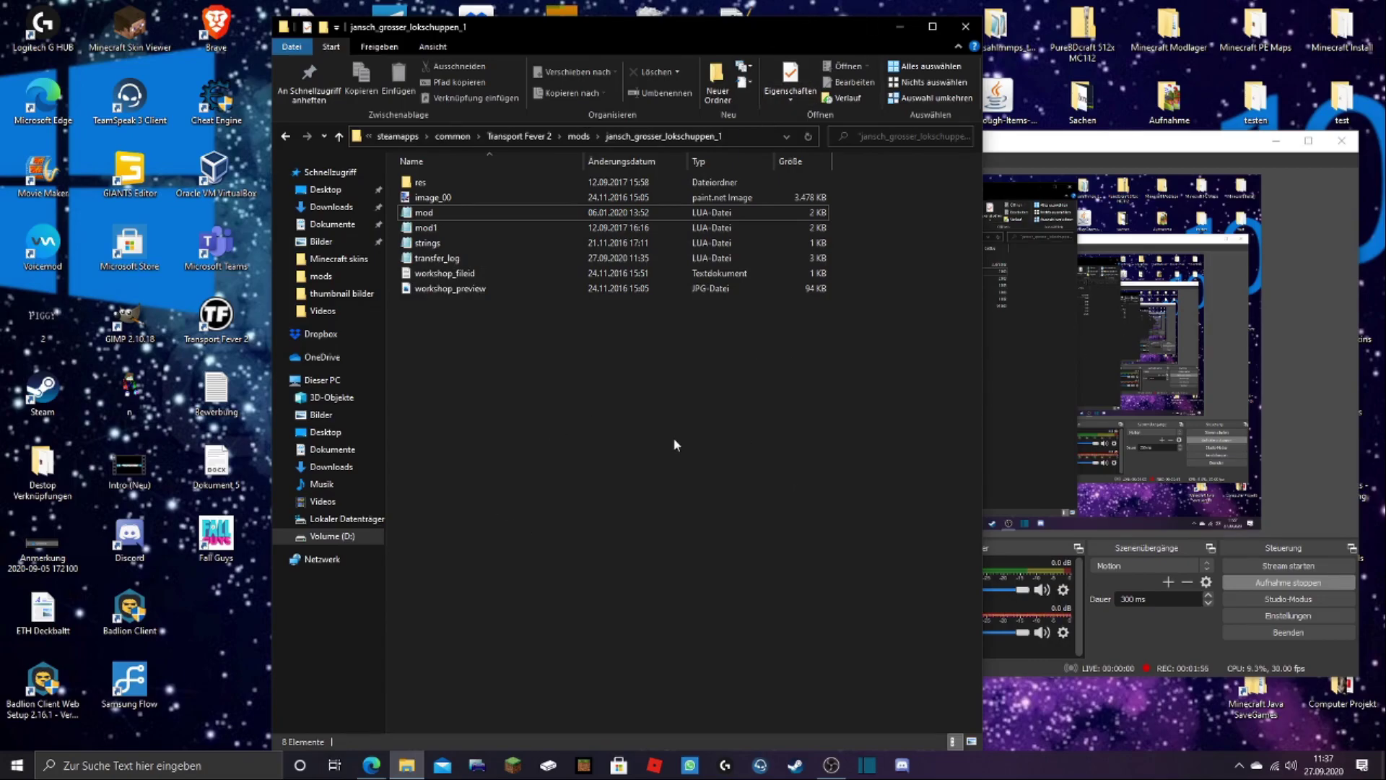
left_click(1275, 142)
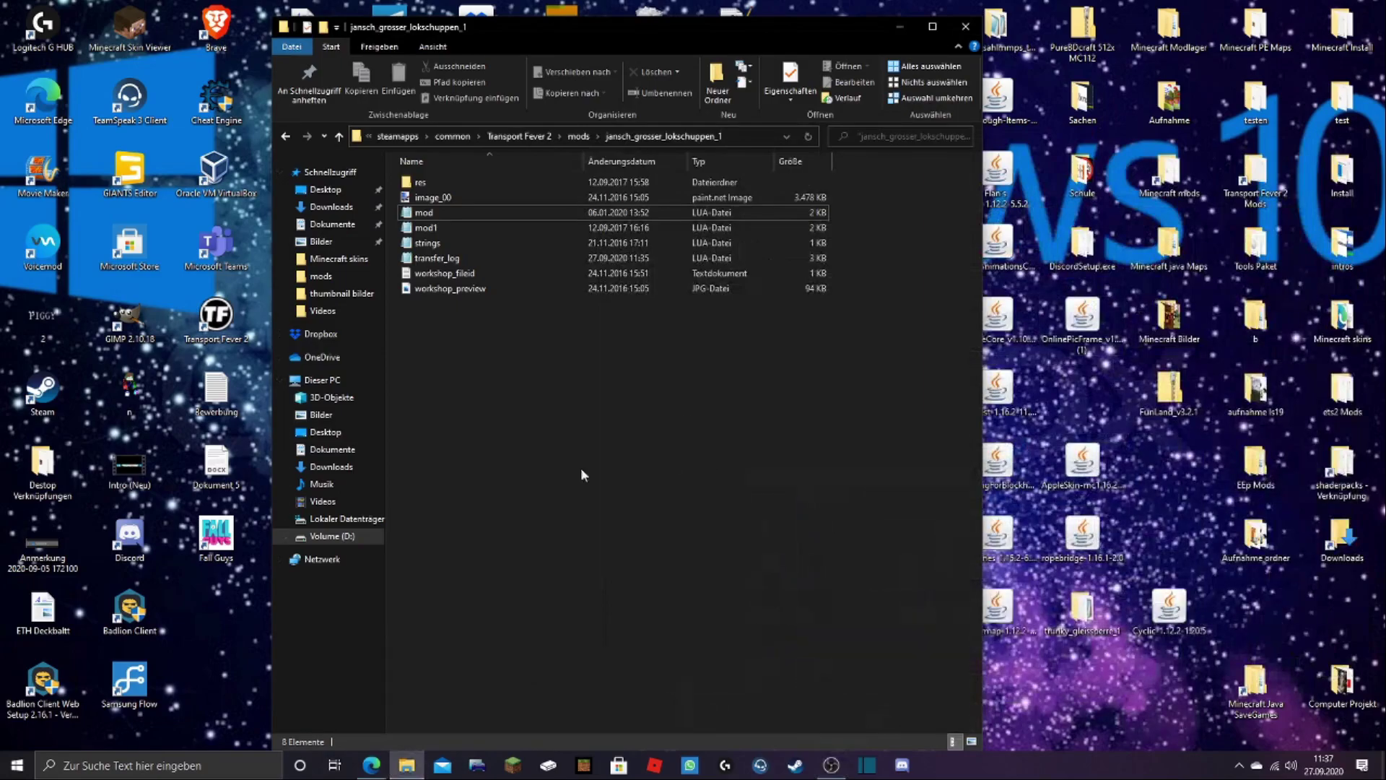
Step: Delete the mod file from the jansch_grosser_lokschuppen_1 folder and rename mod1 as mod
left_click(437, 210)
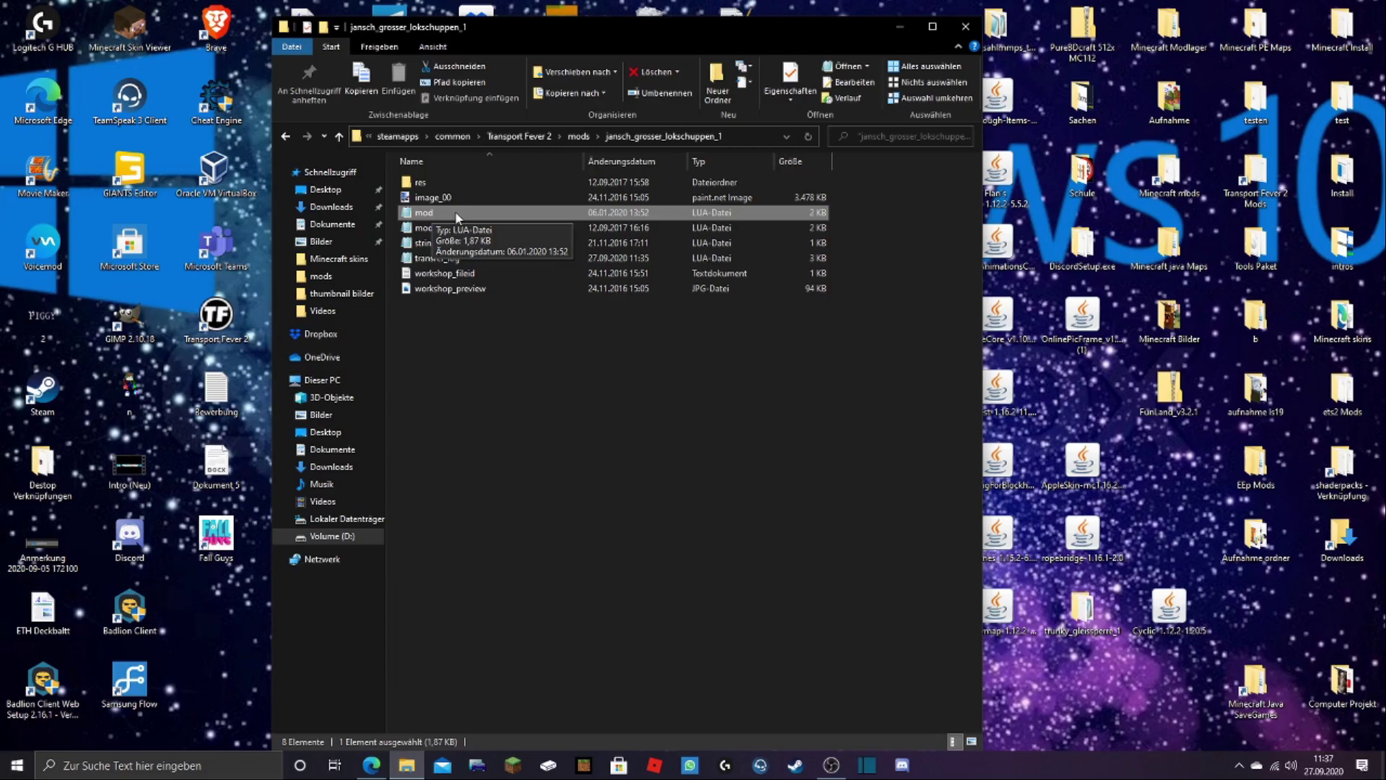
key("Delete")
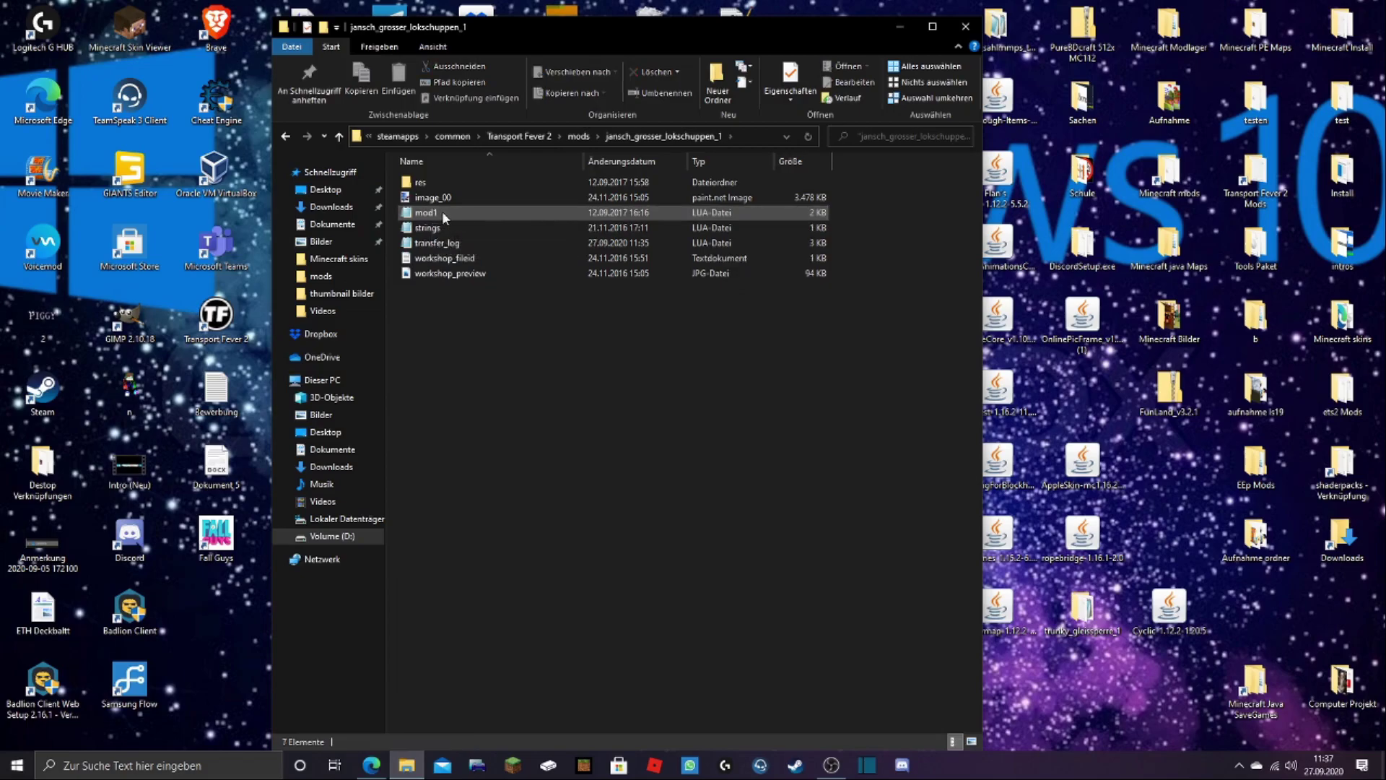
left_click(441, 211)
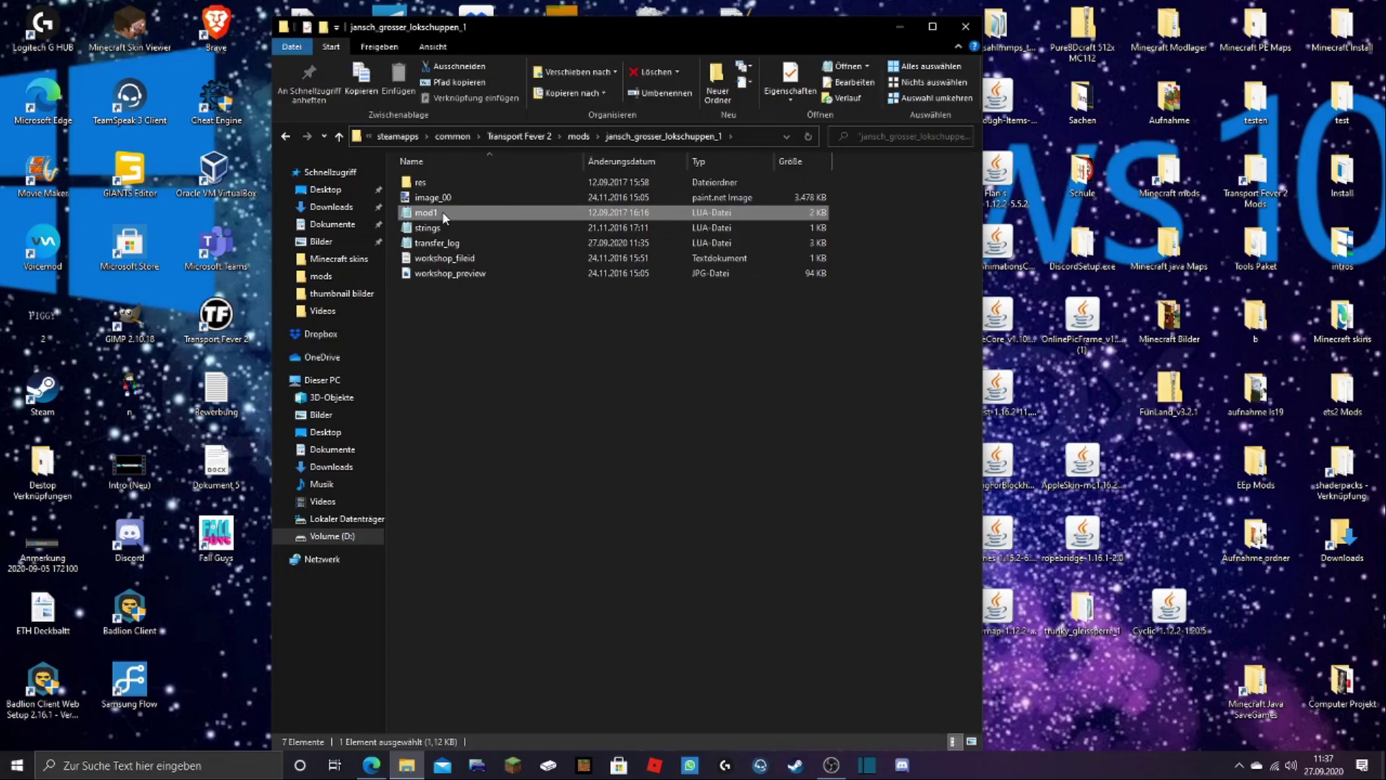
left_click(438, 210)
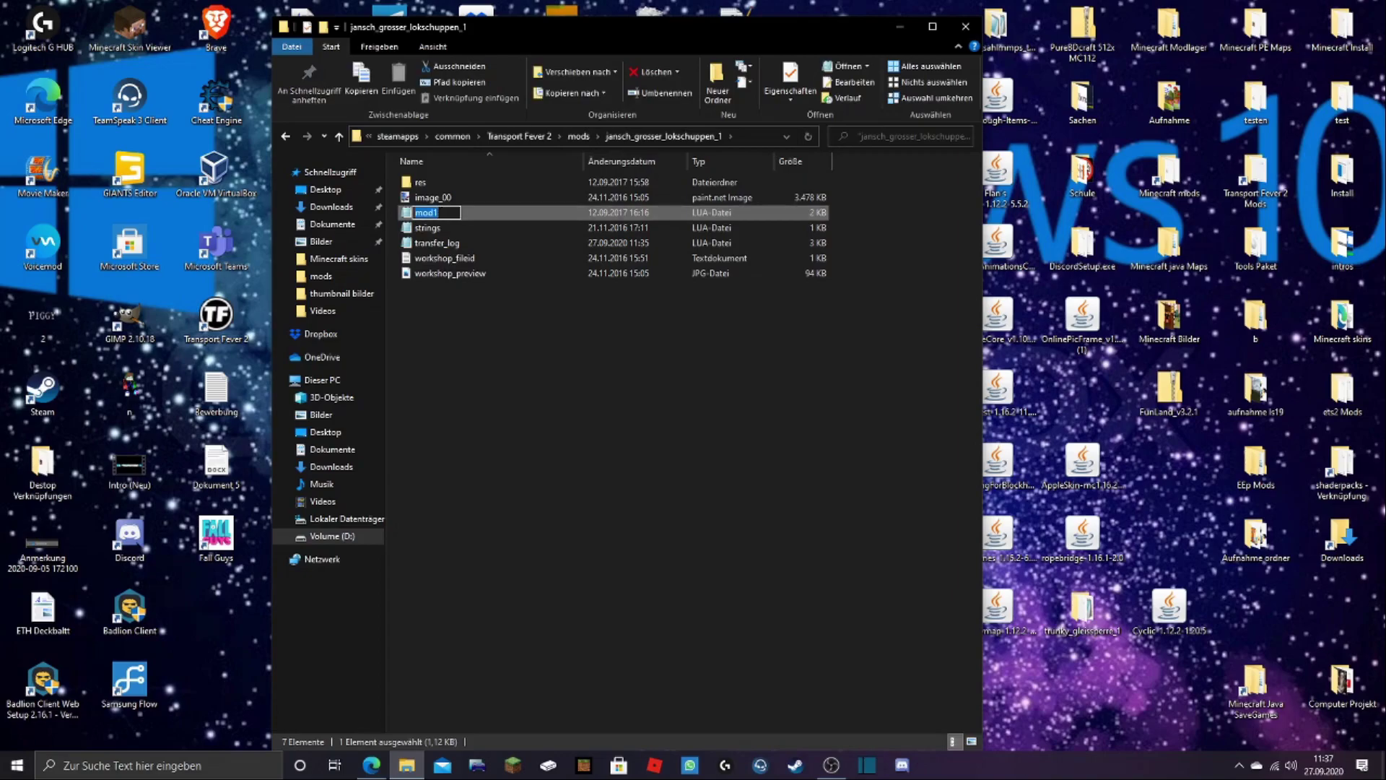
left_click(438, 212)
key("BackSpace")
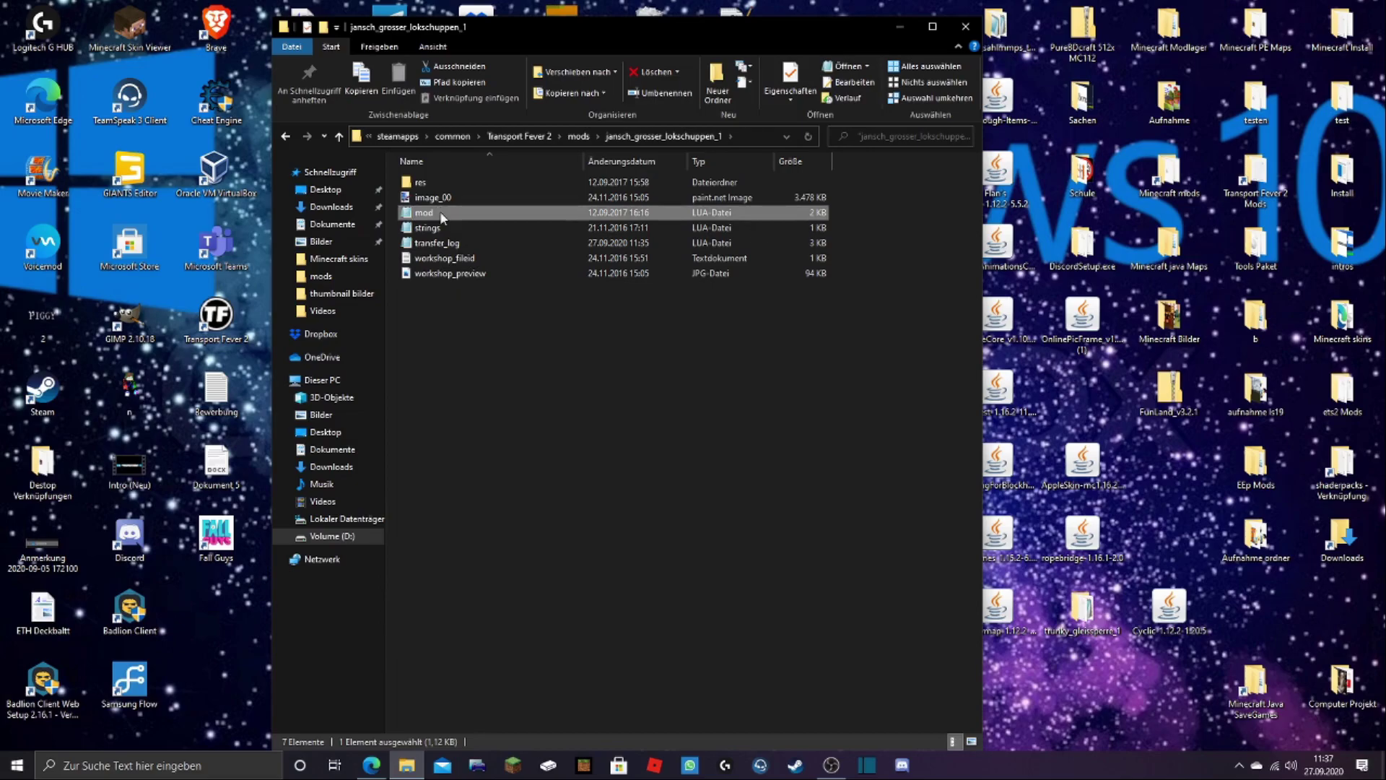
left_click(651, 427)
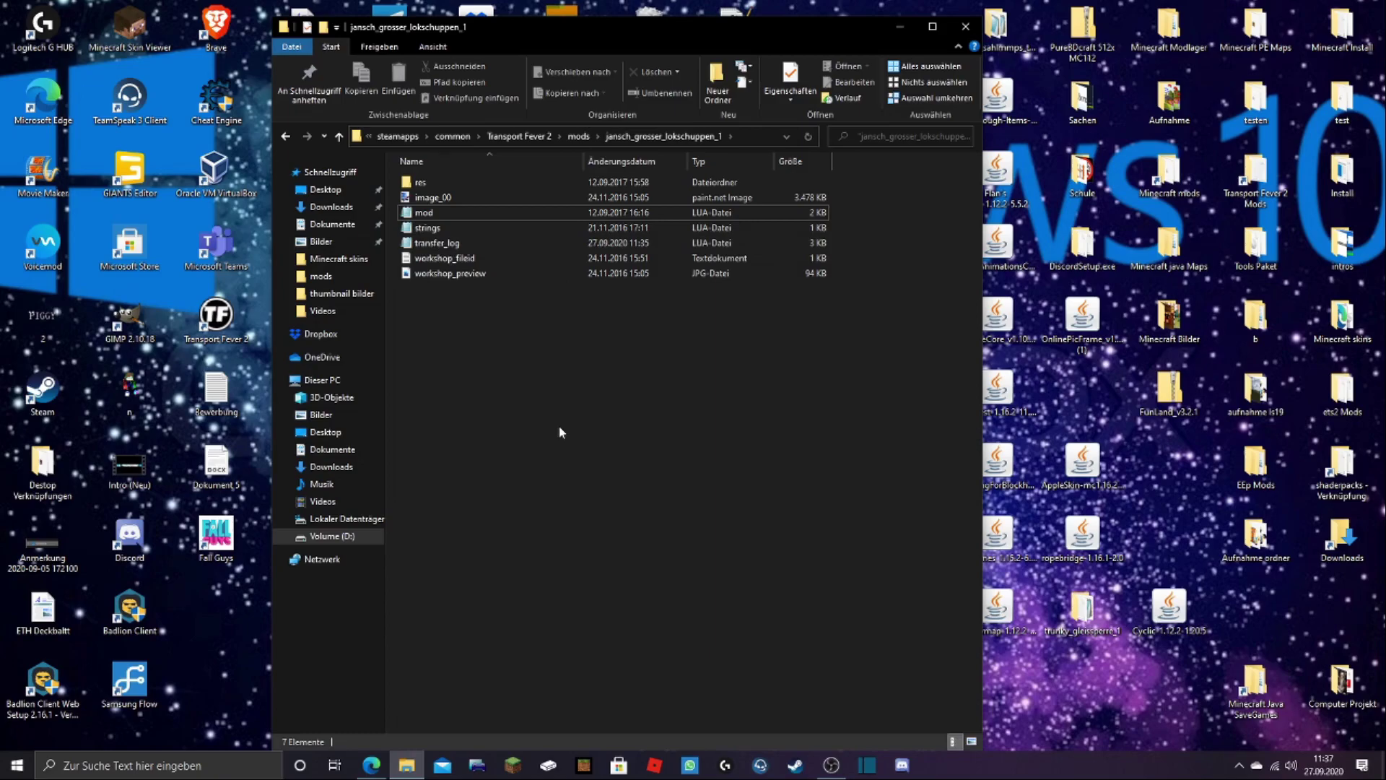
Step: Launch Transport Fever 2 and open the advanced game settings of the saved game Test Aufnahme
double_click(236, 318)
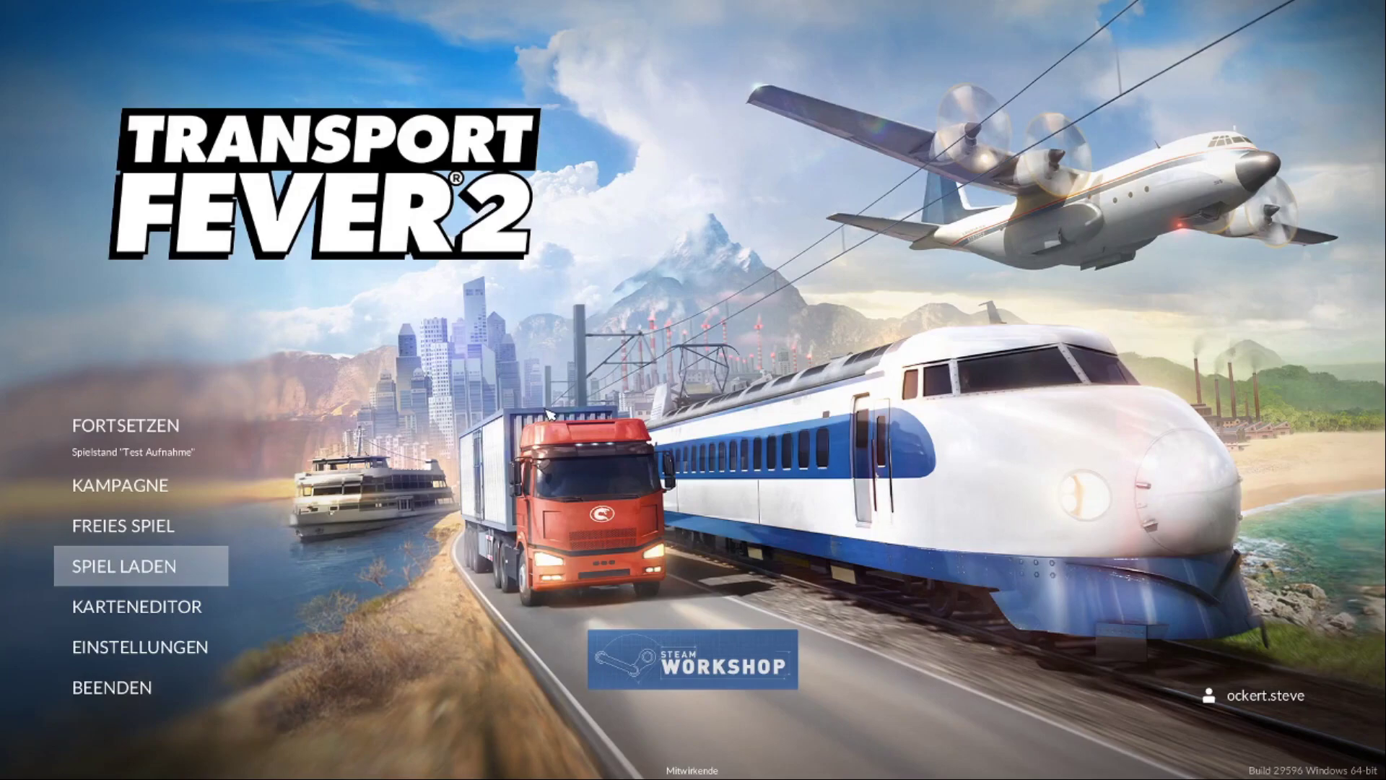
left_click(137, 564)
left_click(1042, 413)
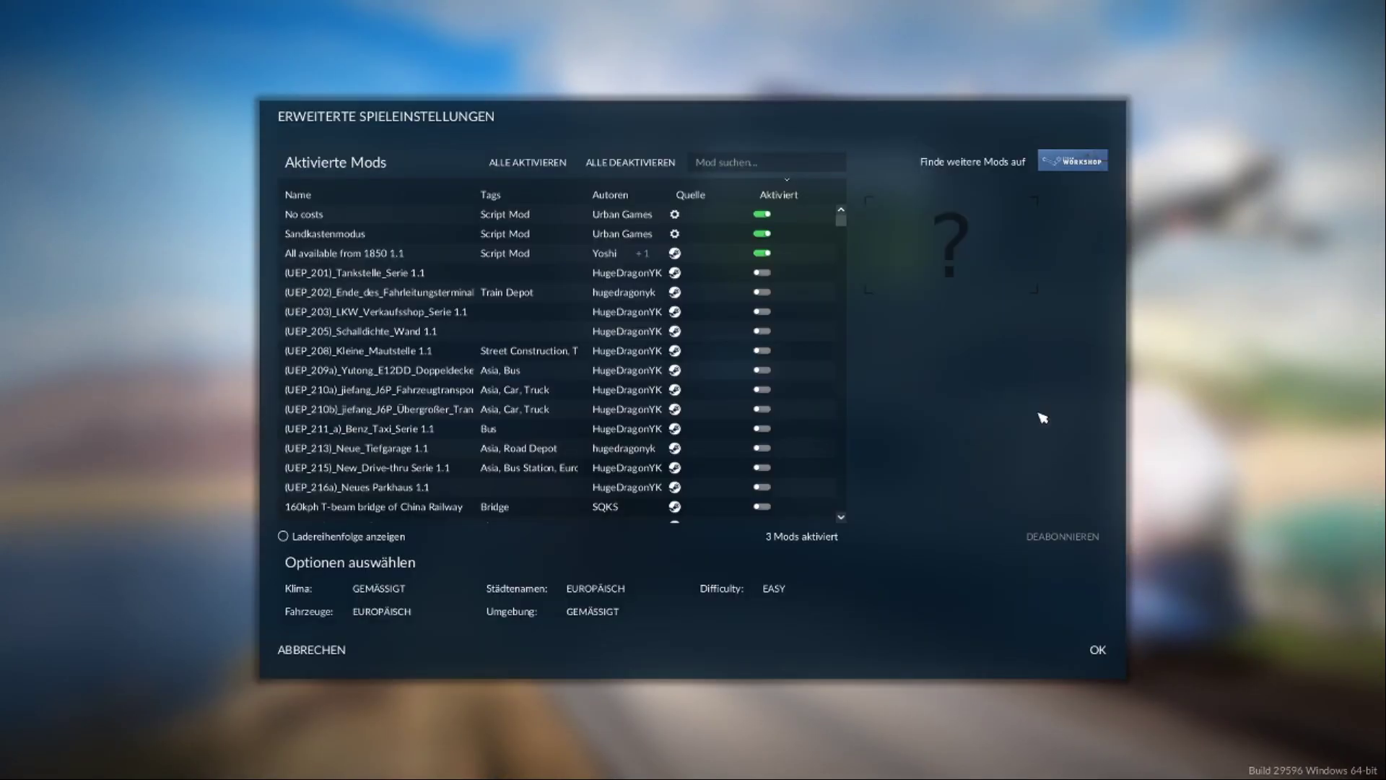
Step: Search the mod list for "jansch" and for "loks", and activate the mod Grosser Lokschuppen 1.1
left_click_drag(840, 215, 845, 270)
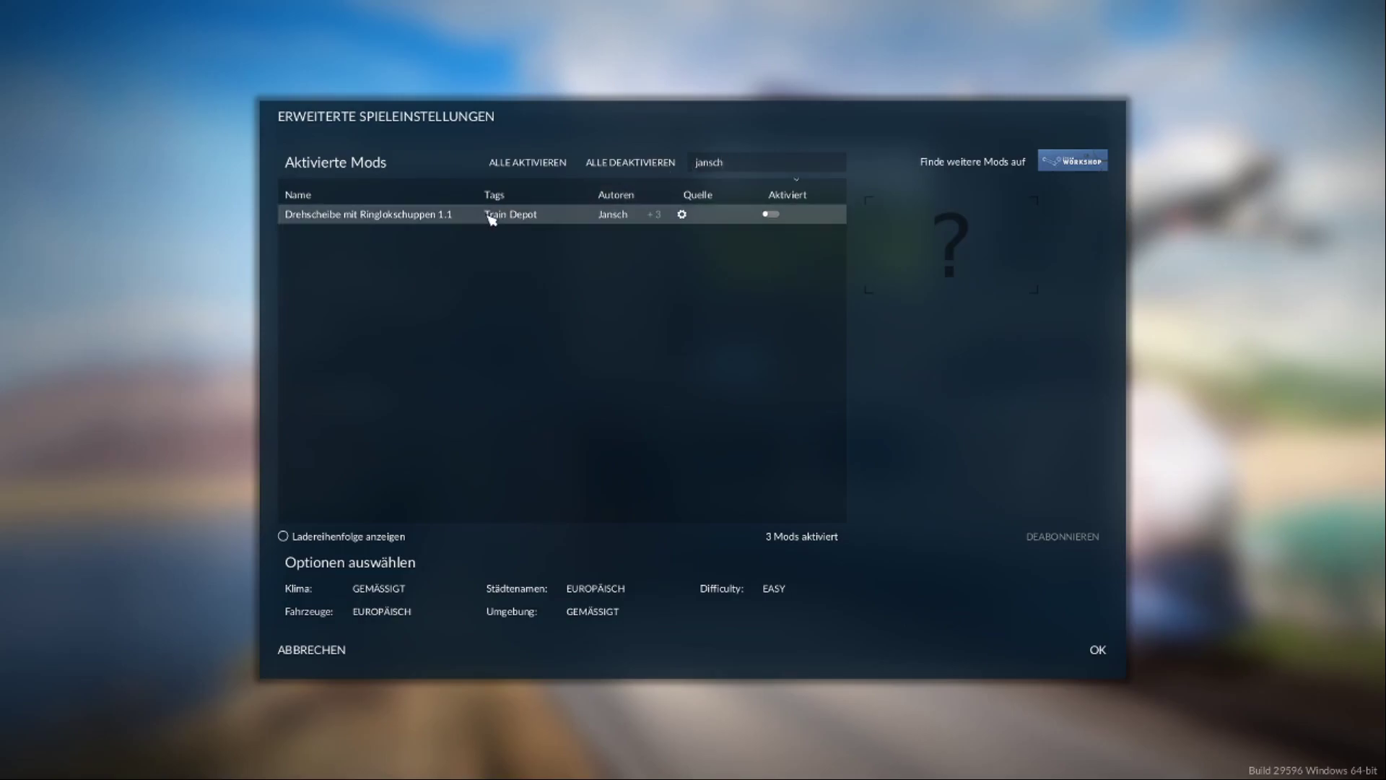
left_click(488, 216)
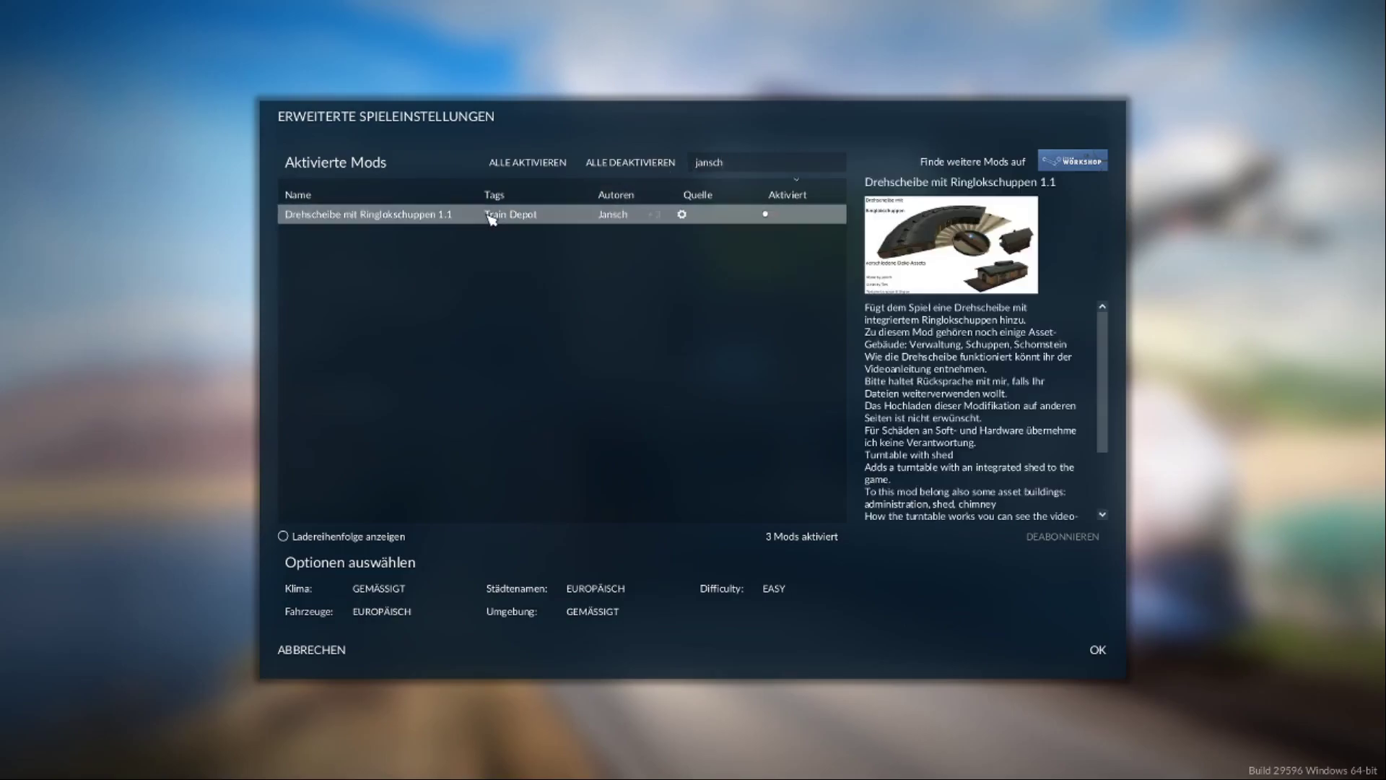
left_click_drag(751, 164, 679, 161)
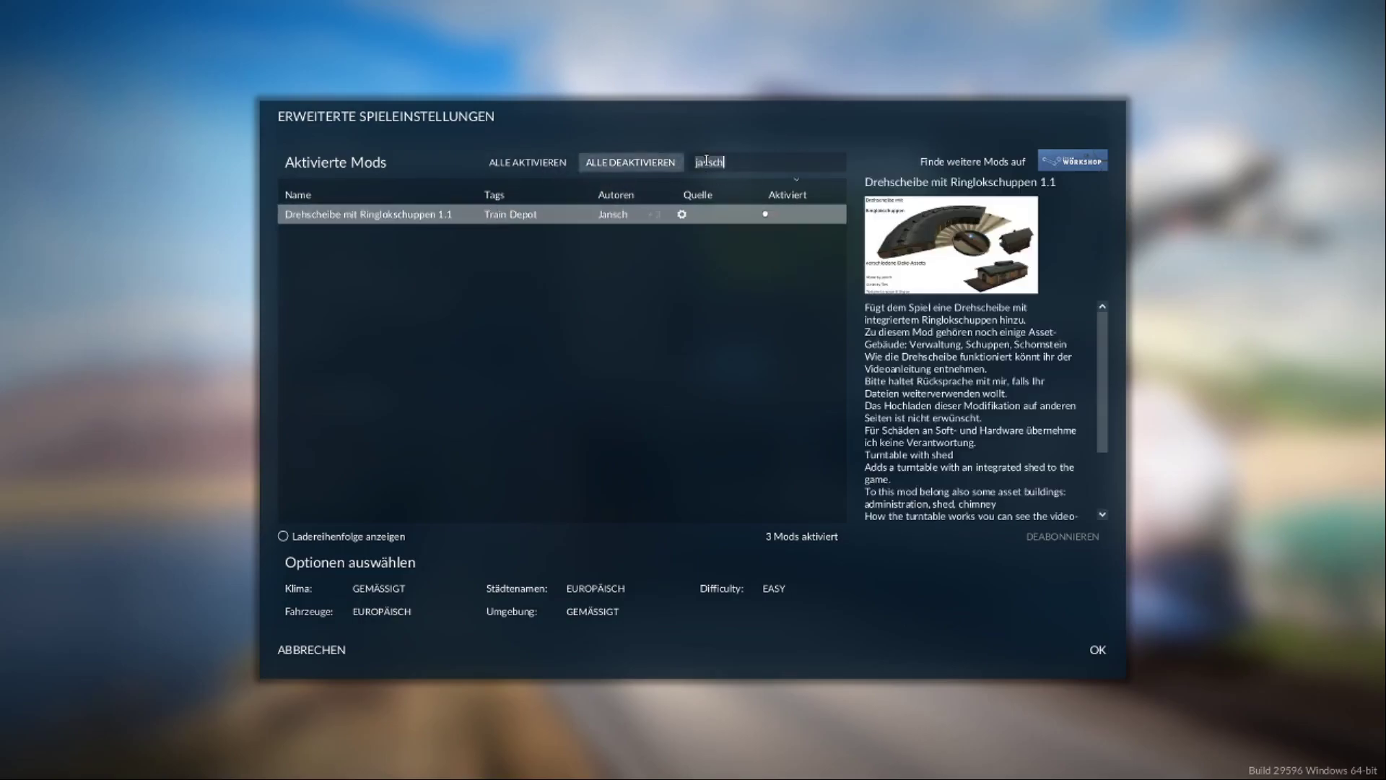
key("BackSpace")
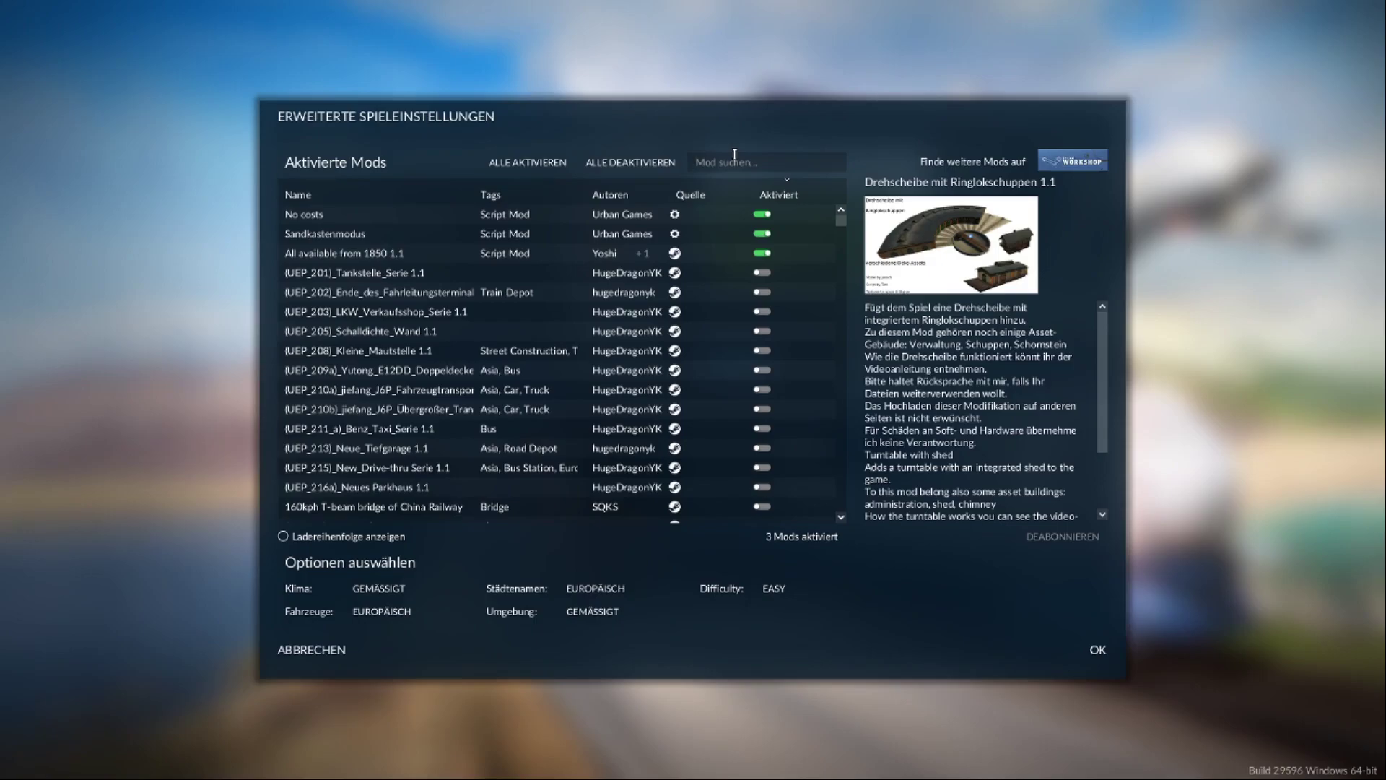
type("loks")
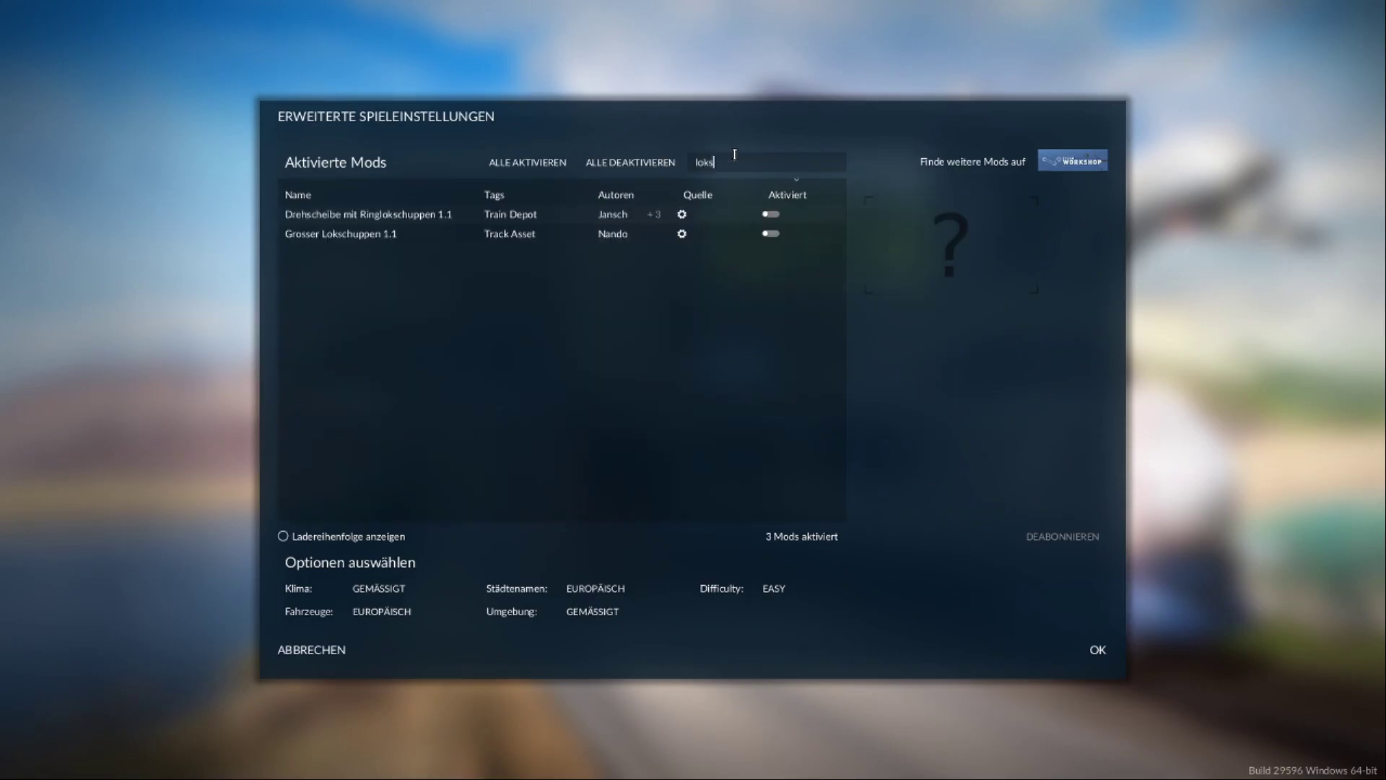
left_click(452, 233)
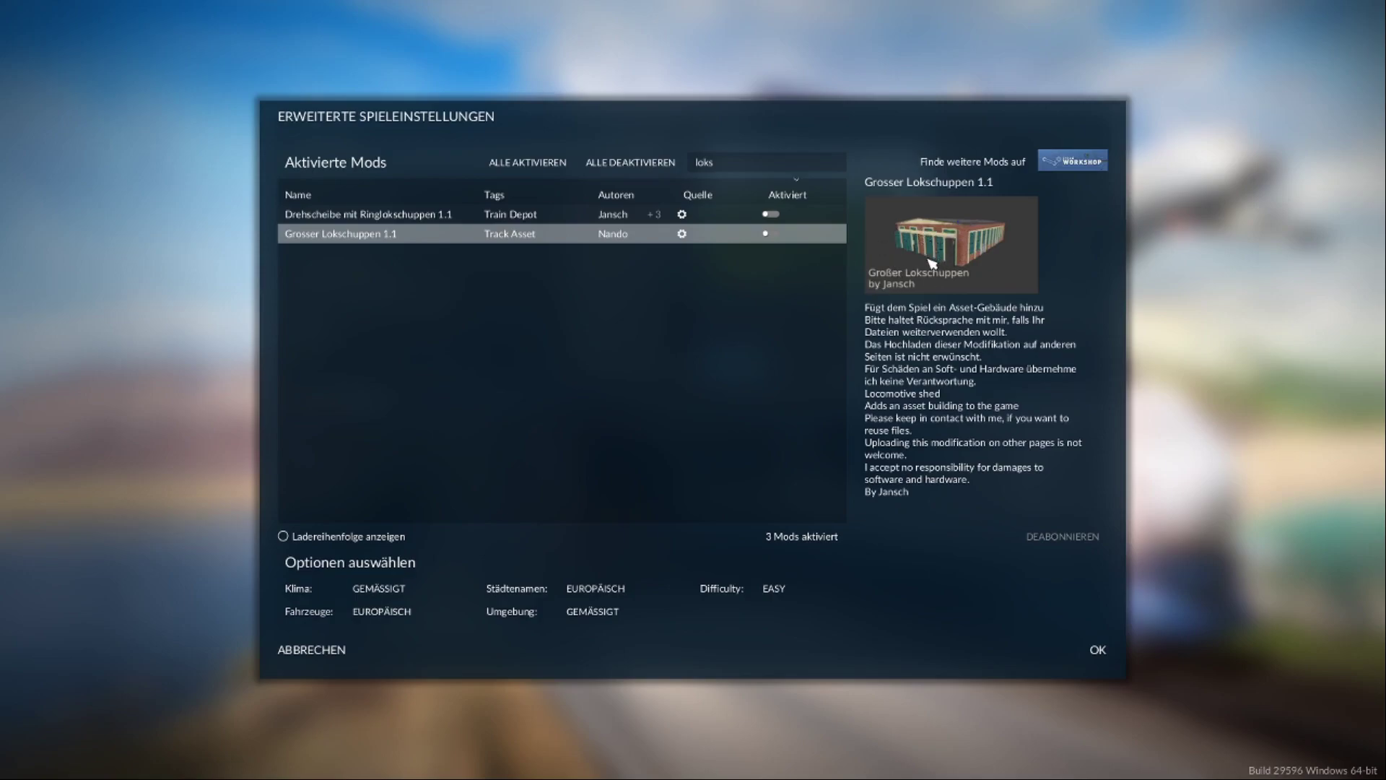
left_click(767, 233)
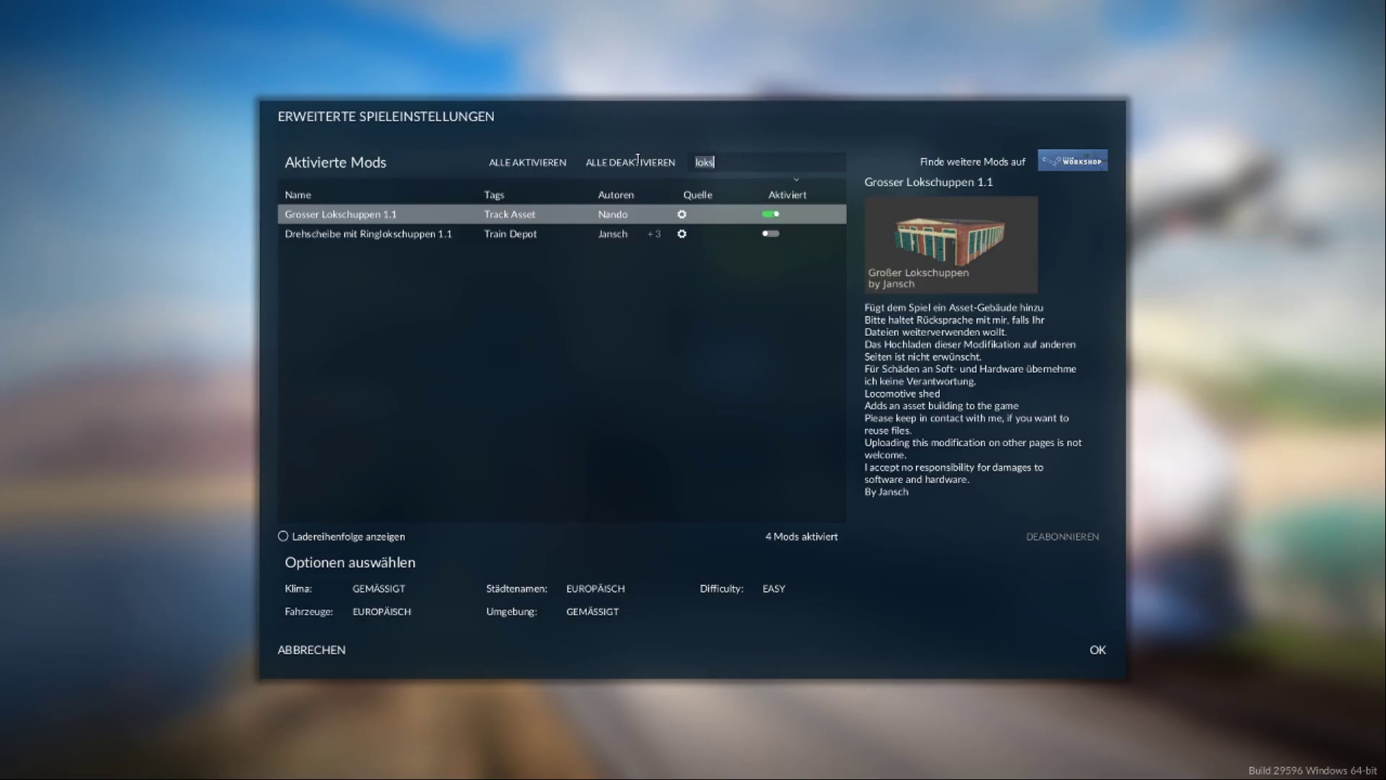
Step: Search the mod list for "sm1", view the details of Bahnwaerterhaeuser 1.1, and clear the search
key("BackSpace")
key("BackSpace")
key("BackSpace")
key("BackSpace")
type("sm")
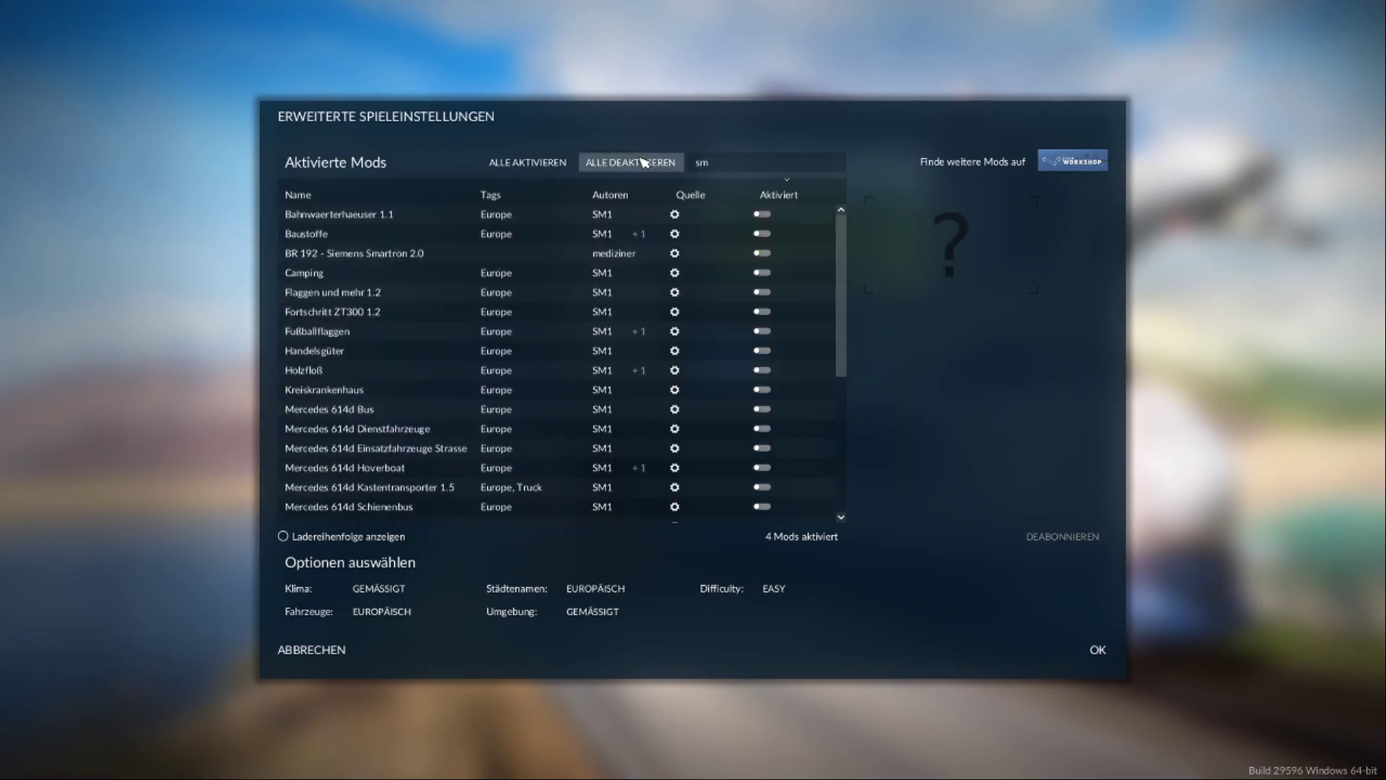
type("1")
scroll(603, 495, "down", 1)
scroll(549, 451, "up", 1)
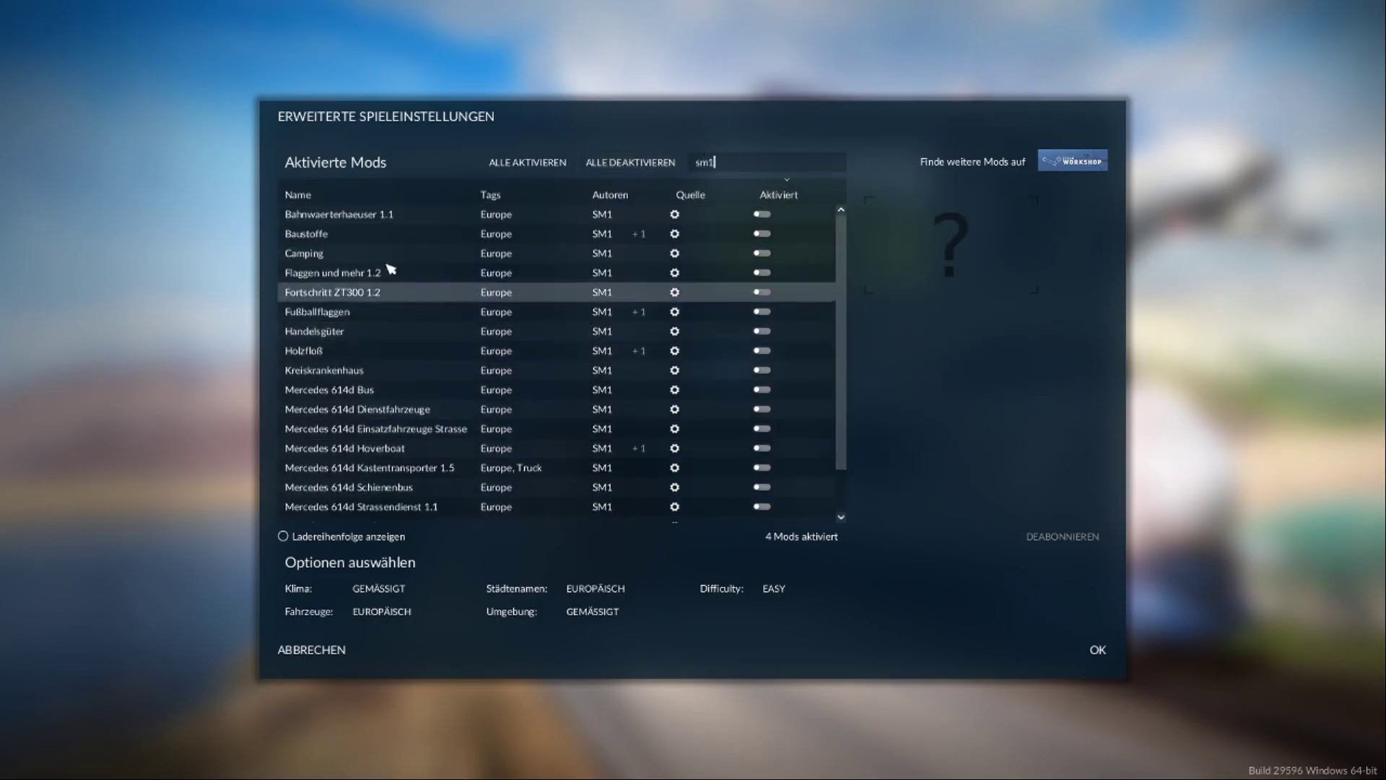
left_click(345, 216)
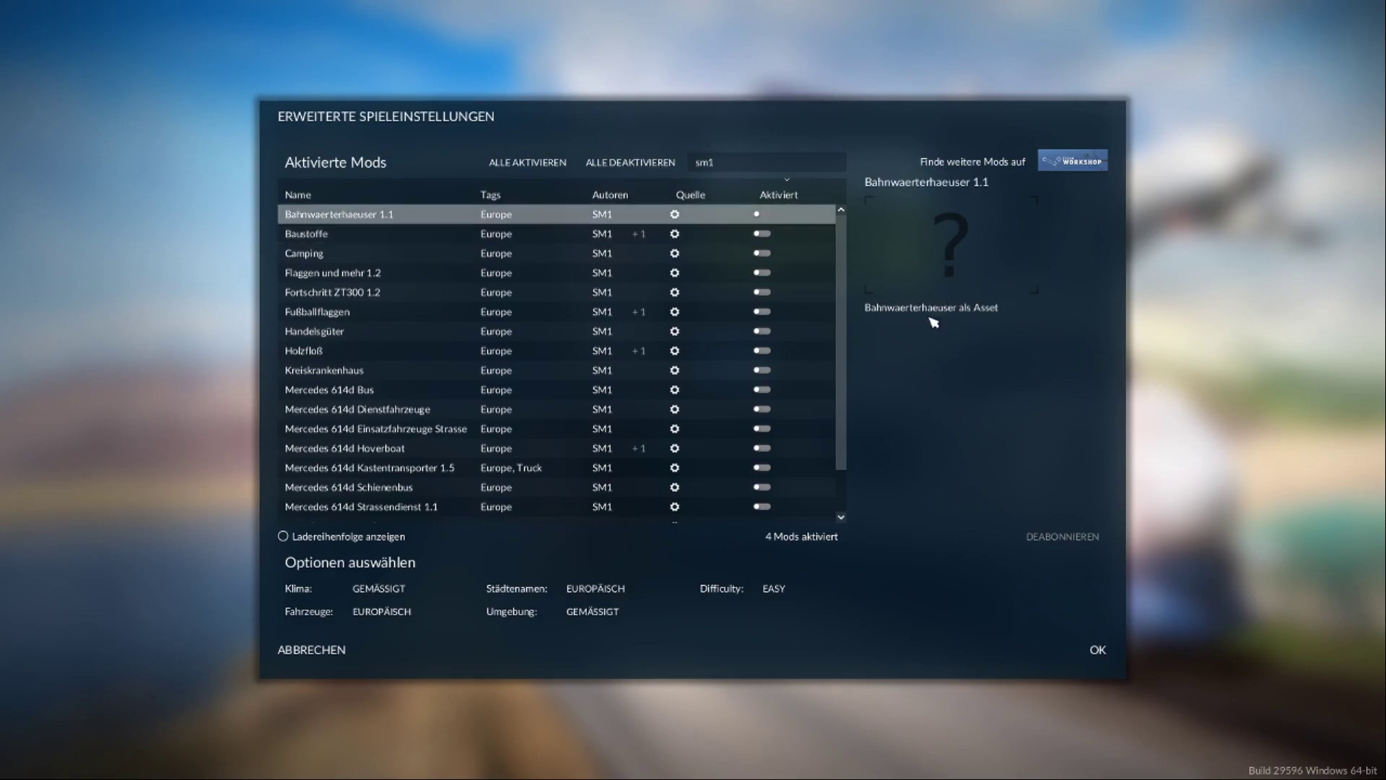
left_click_drag(741, 162, 665, 153)
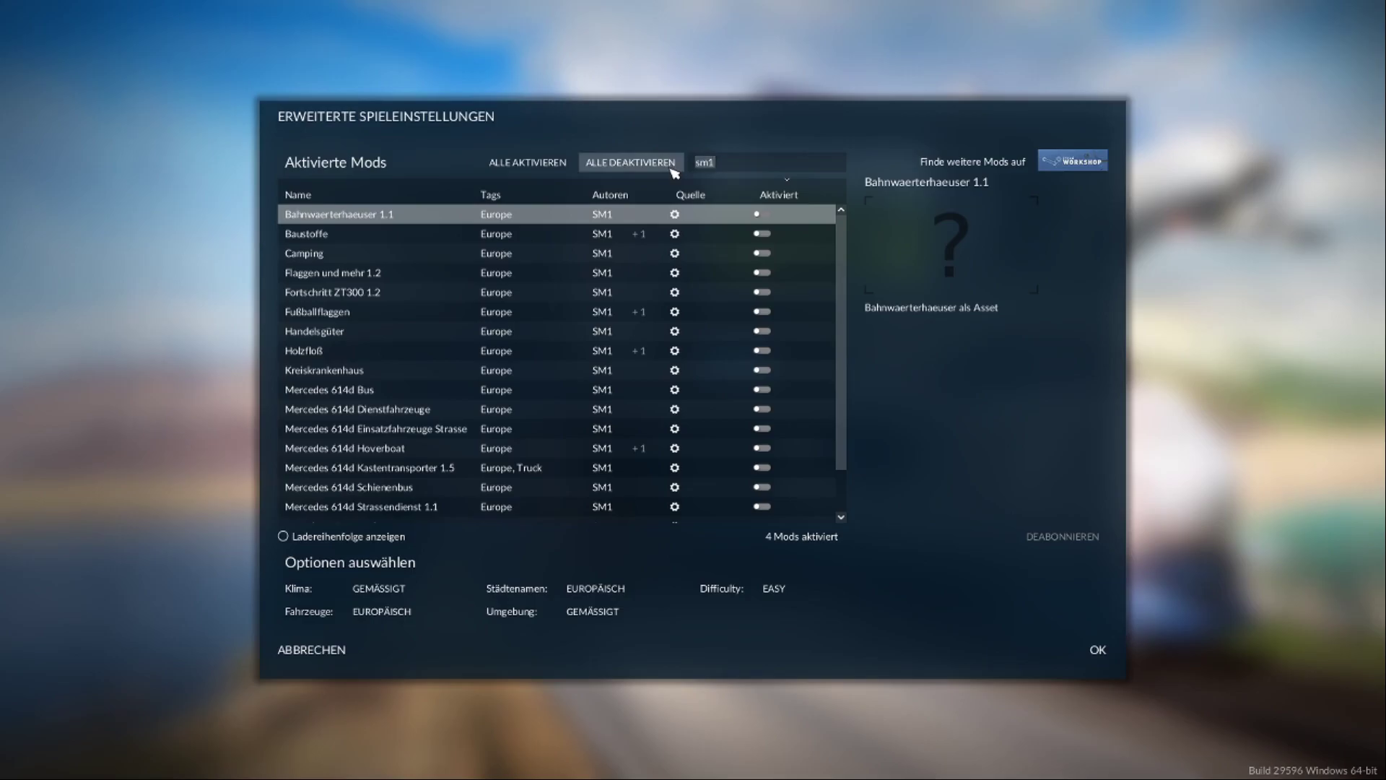
key("BackSpace")
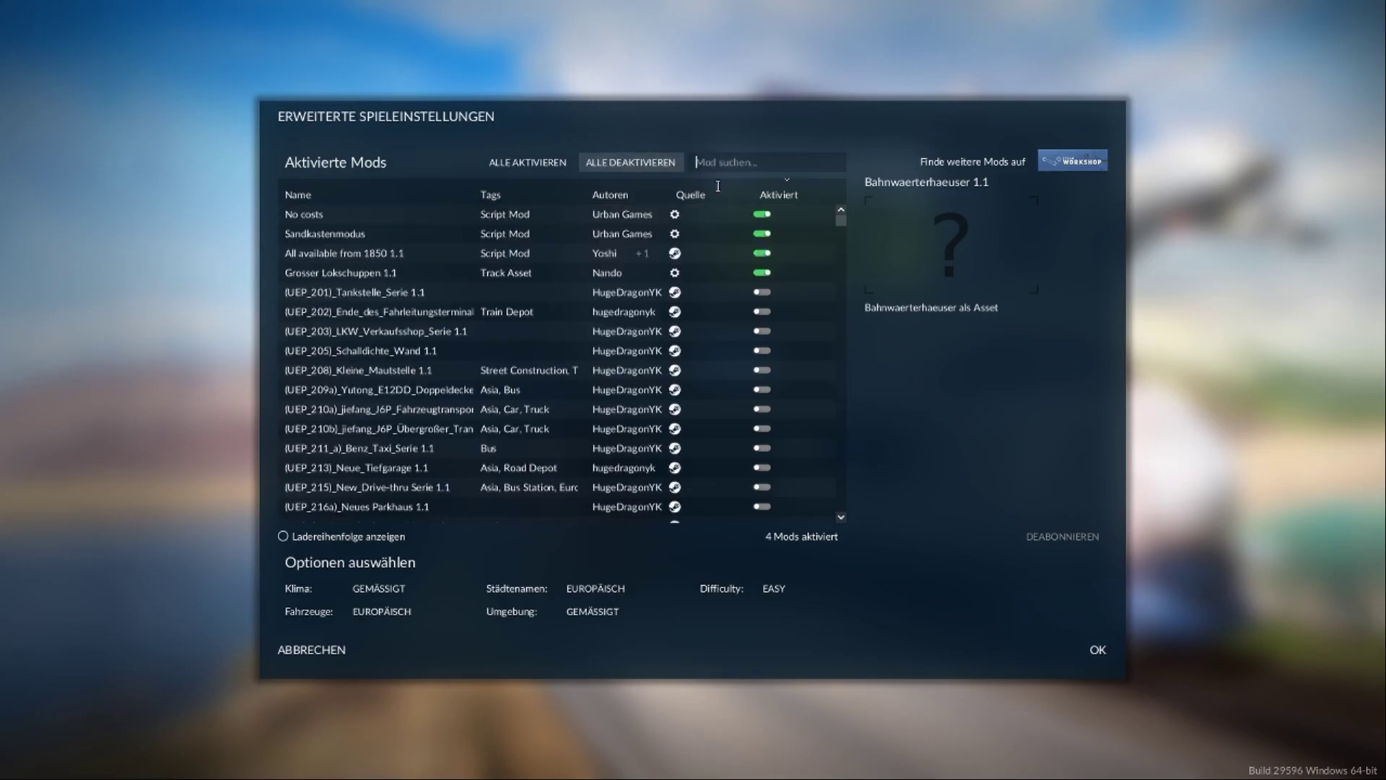
Step: Review the details of the activated mods, including Grosser Lokschuppen 1.1, and apply the advanced game settings
left_click(716, 281)
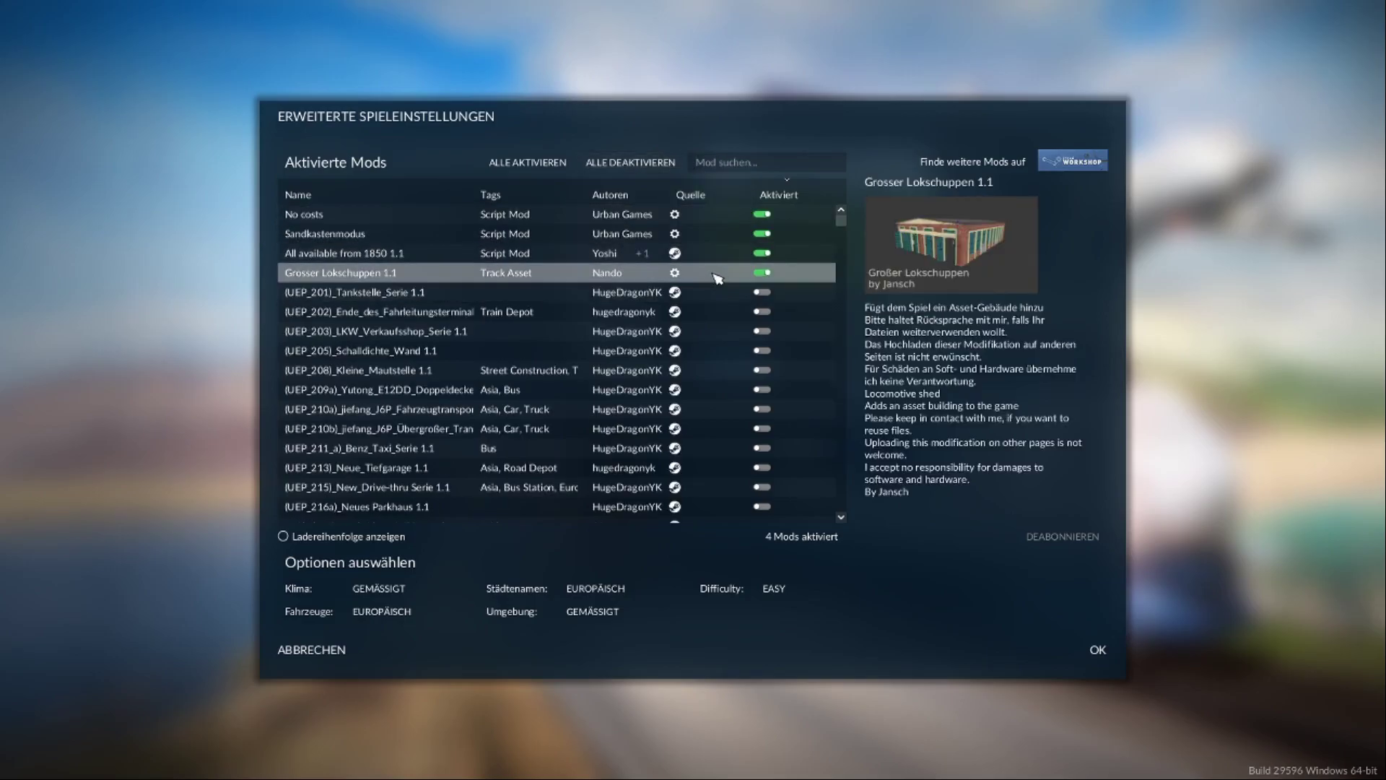
left_click(703, 303)
left_click(702, 279)
mouse_move(849, 547)
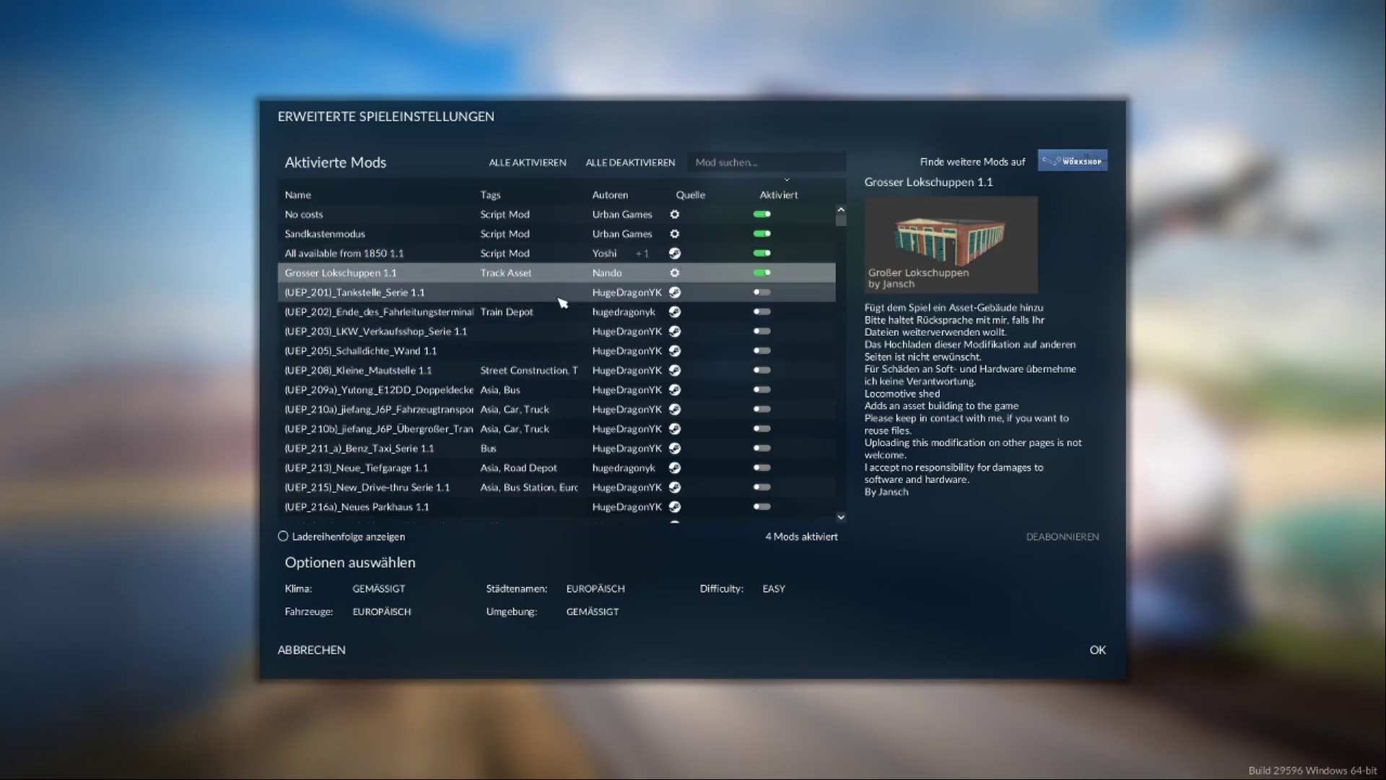
left_click(520, 252)
left_click(496, 214)
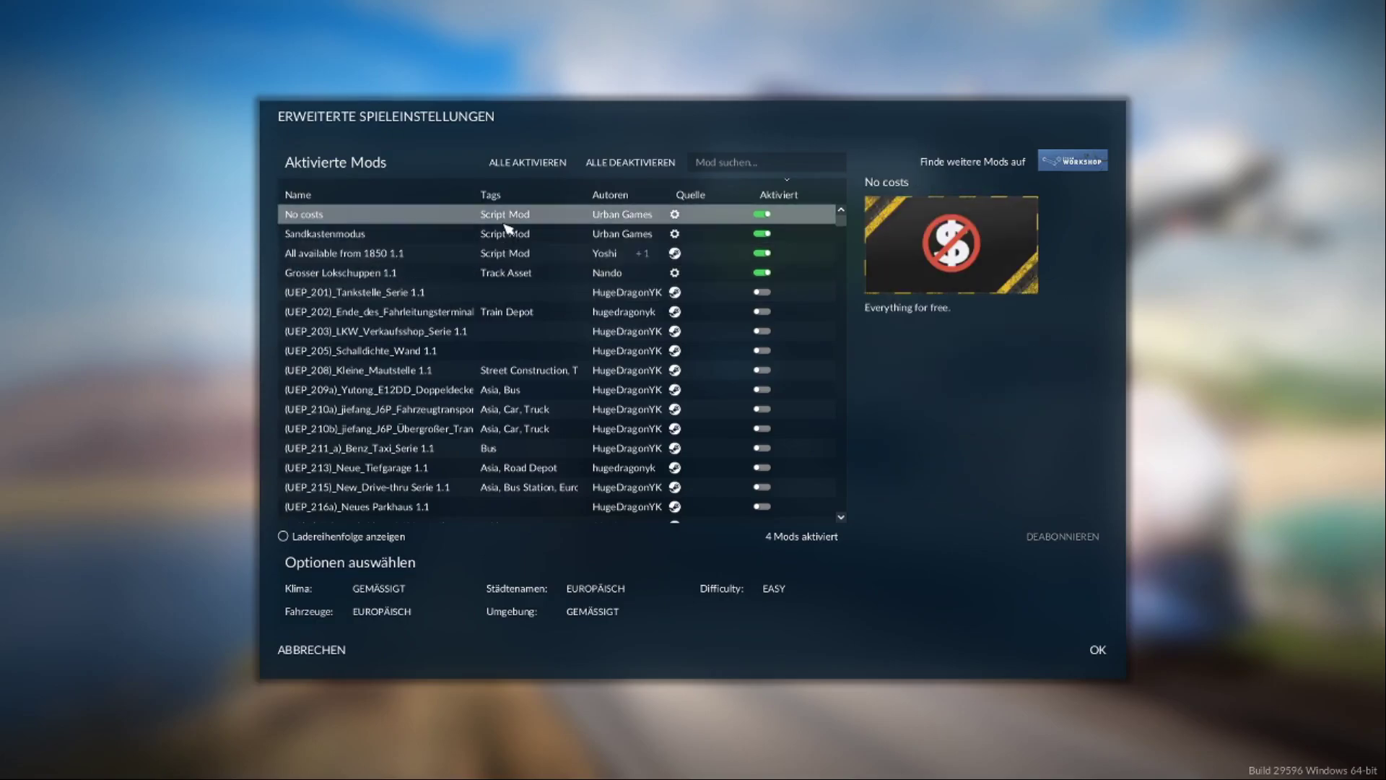
left_click(319, 230)
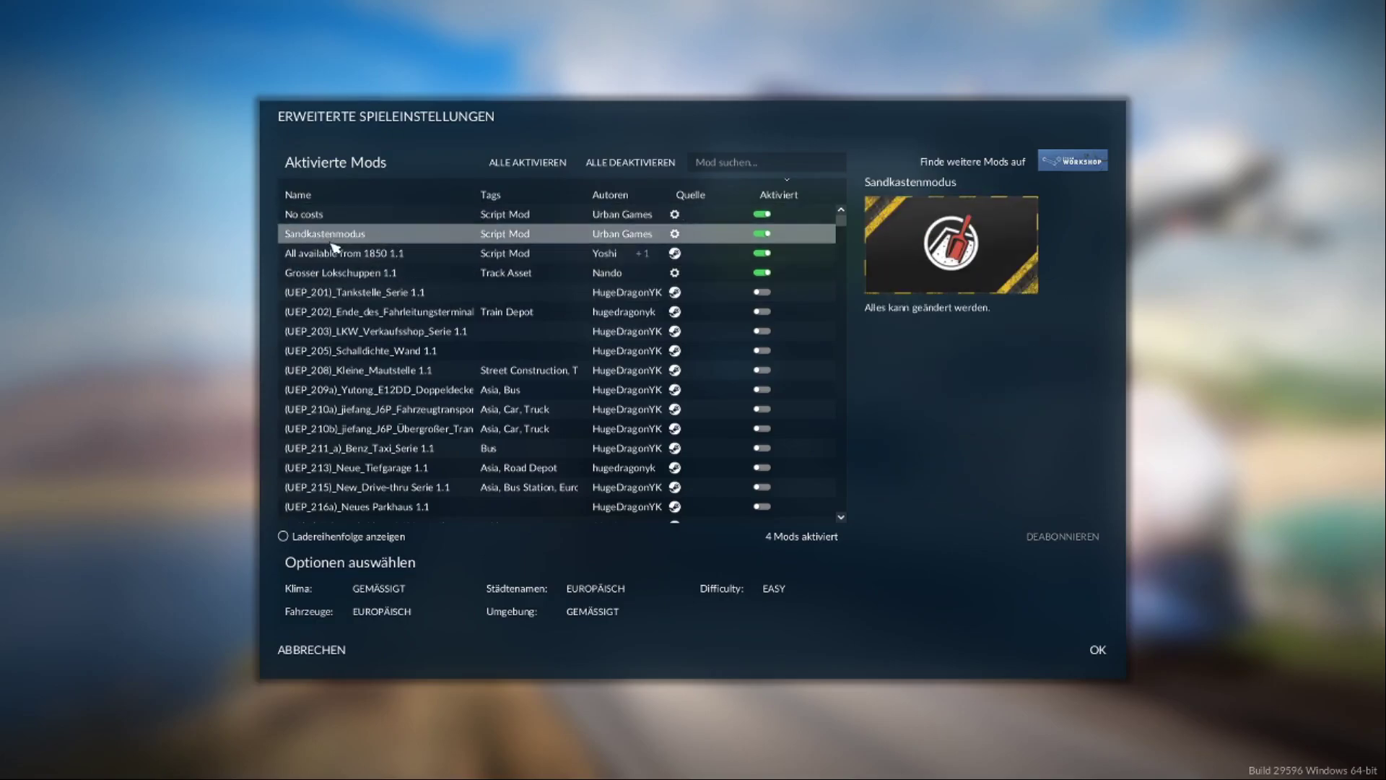
left_click(345, 254)
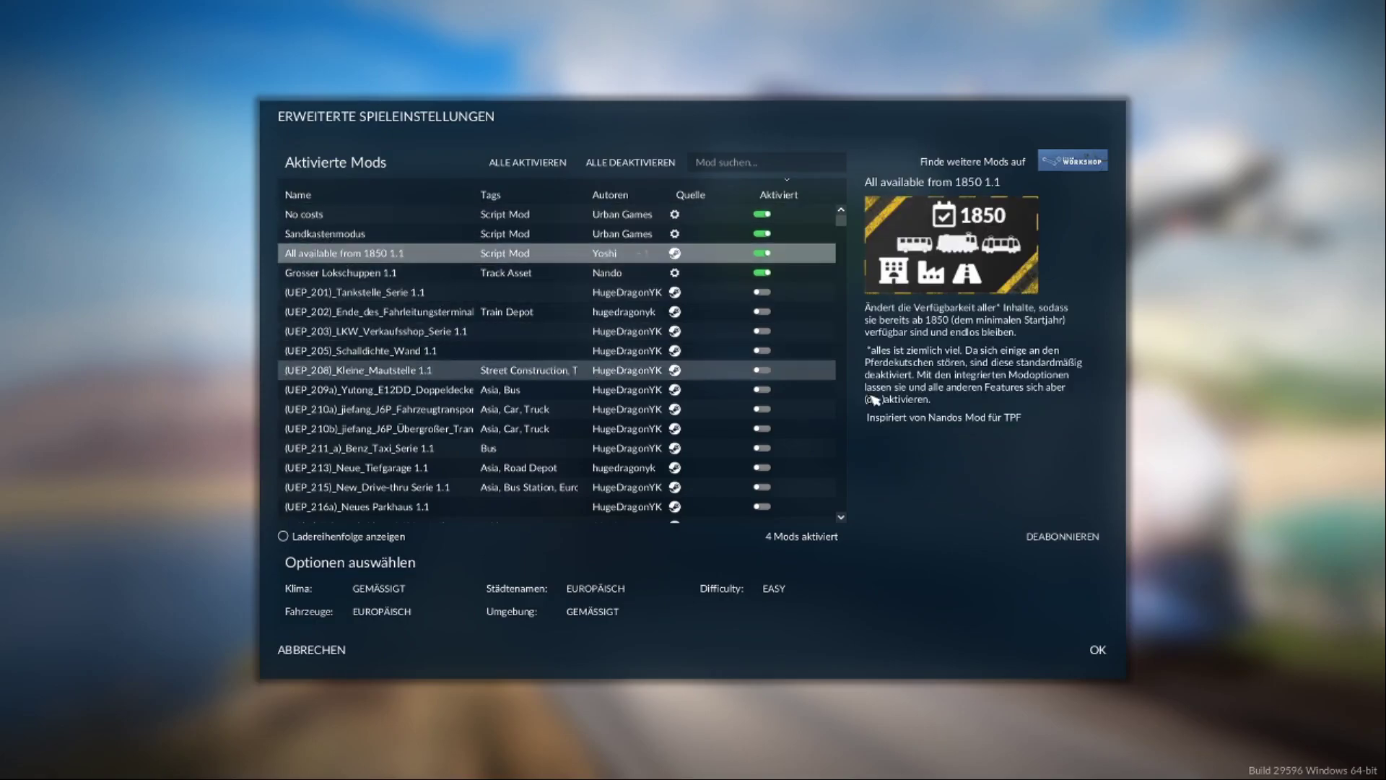
left_click(359, 271)
left_click(1099, 649)
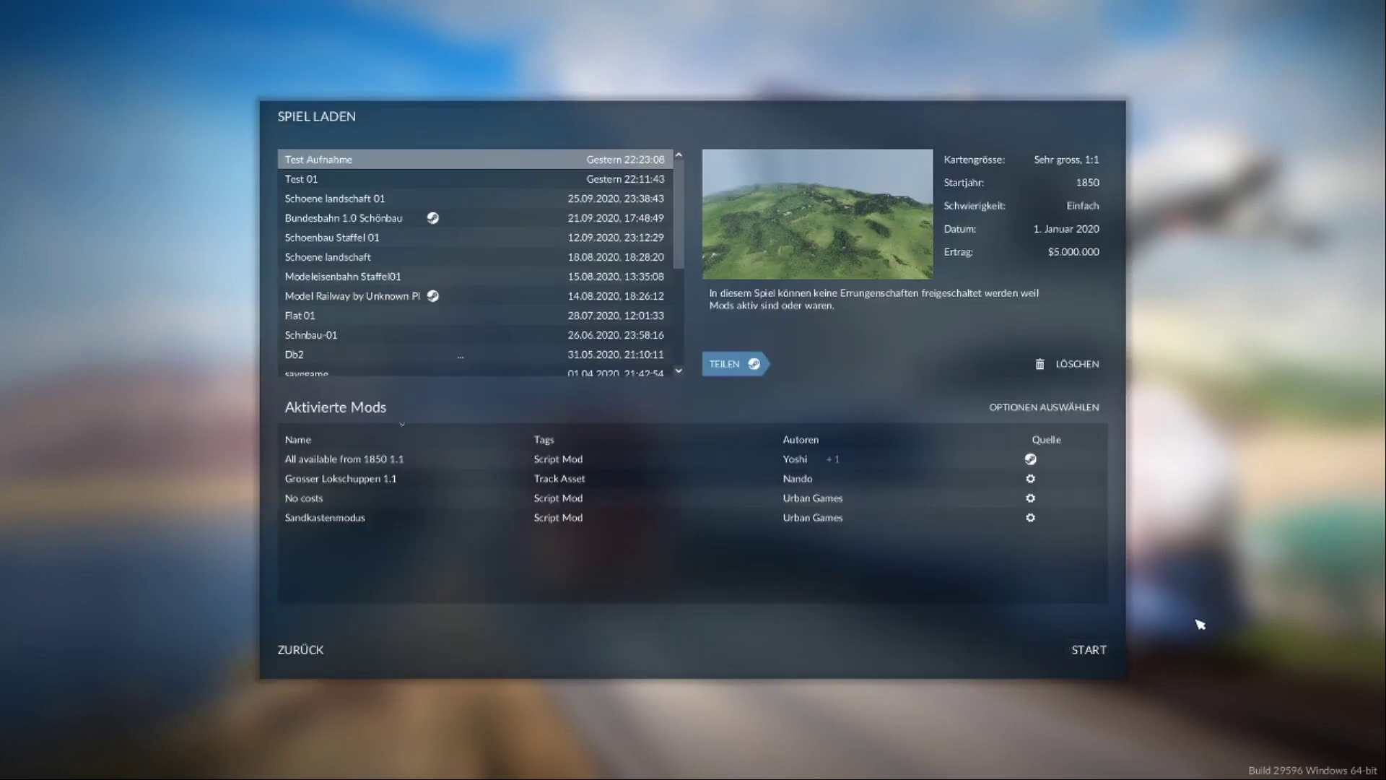